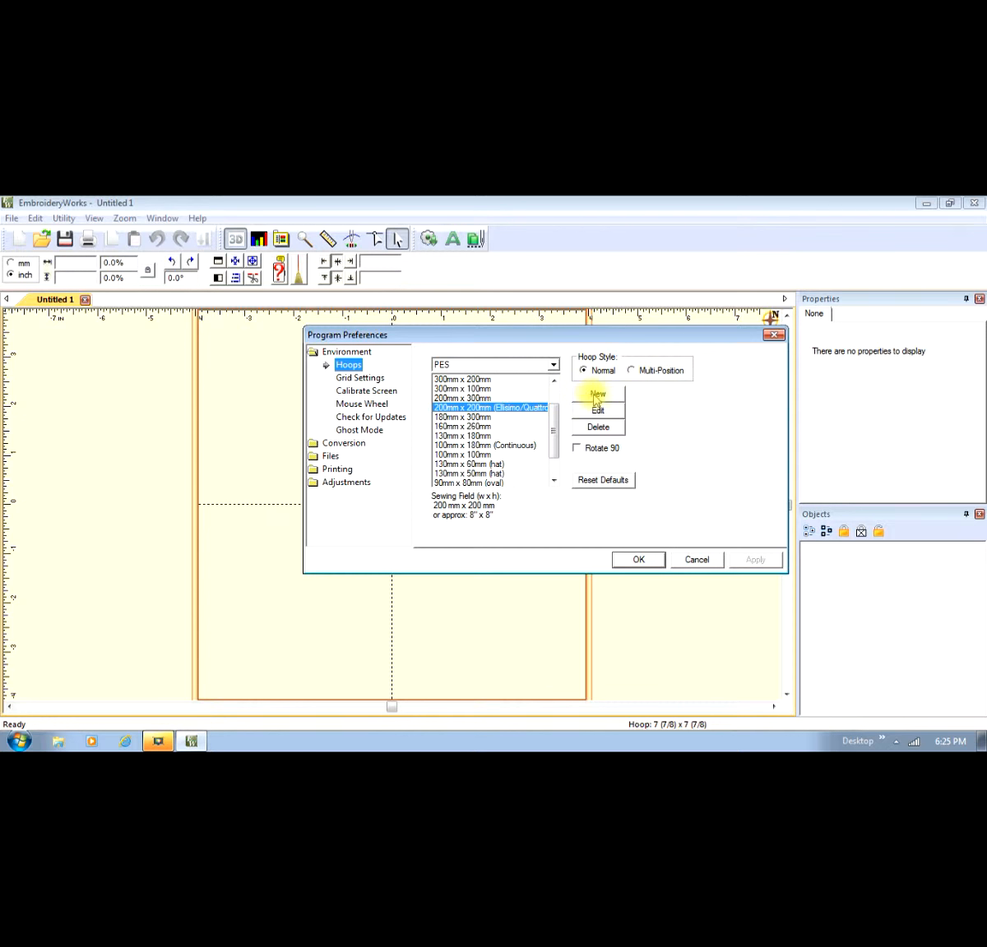
- Set the embroidery hoop to the PES 200mm x 200mm (Ellisimo/Quattro) size
{"action": "left_click", "coordinate": [498, 407]}
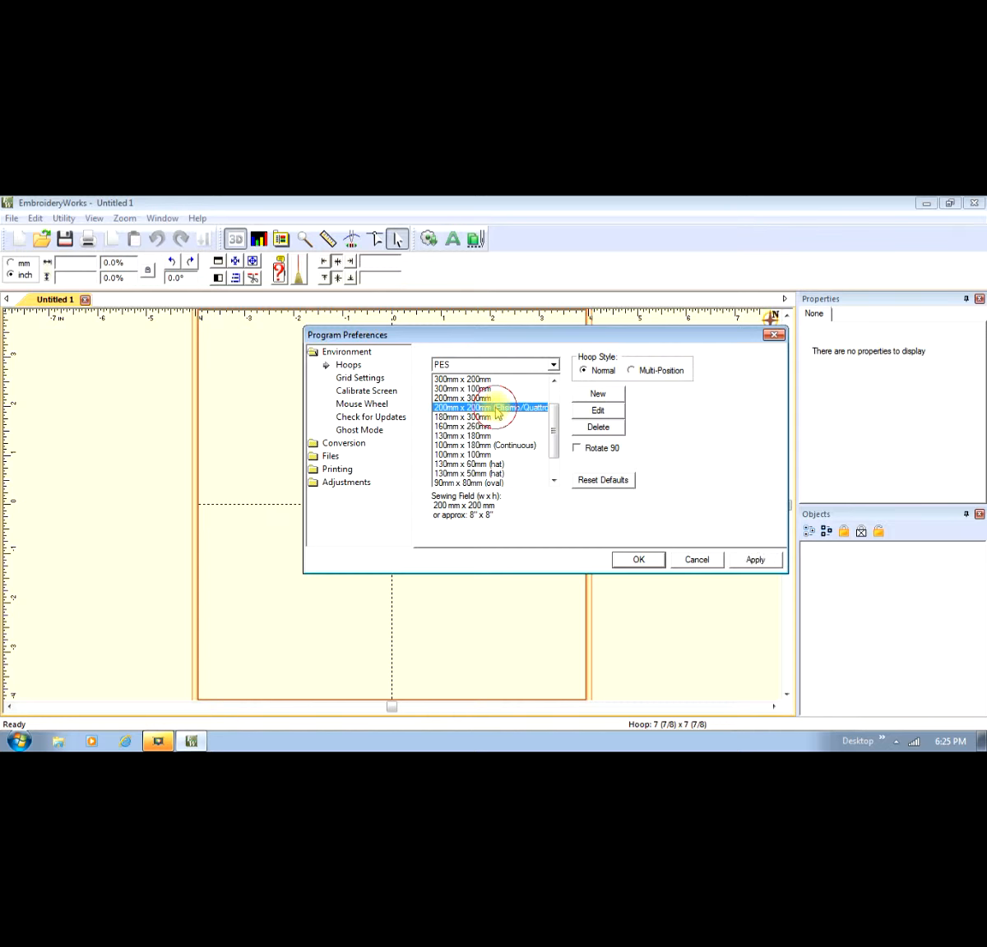
{"action": "left_click", "coordinate": [644, 564]}
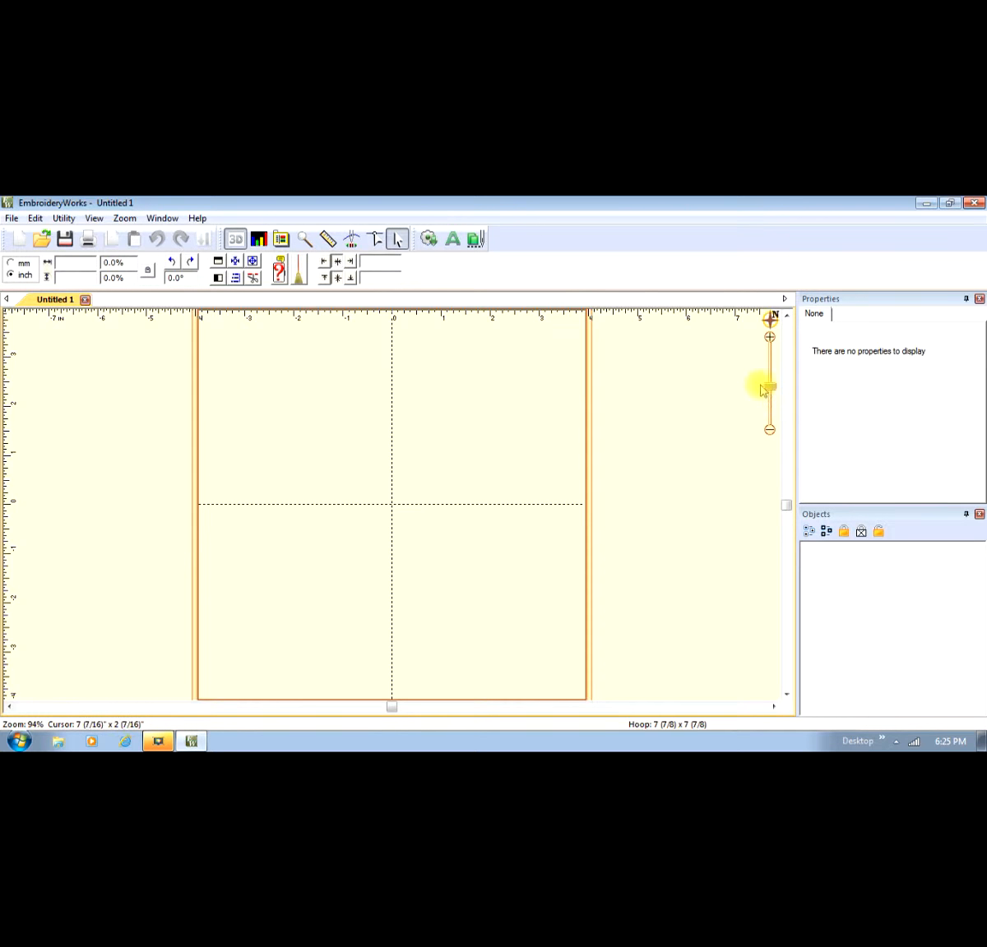
{"action": "left_click_drag", "start_coordinate": [773, 394], "coordinate": [773, 400]}
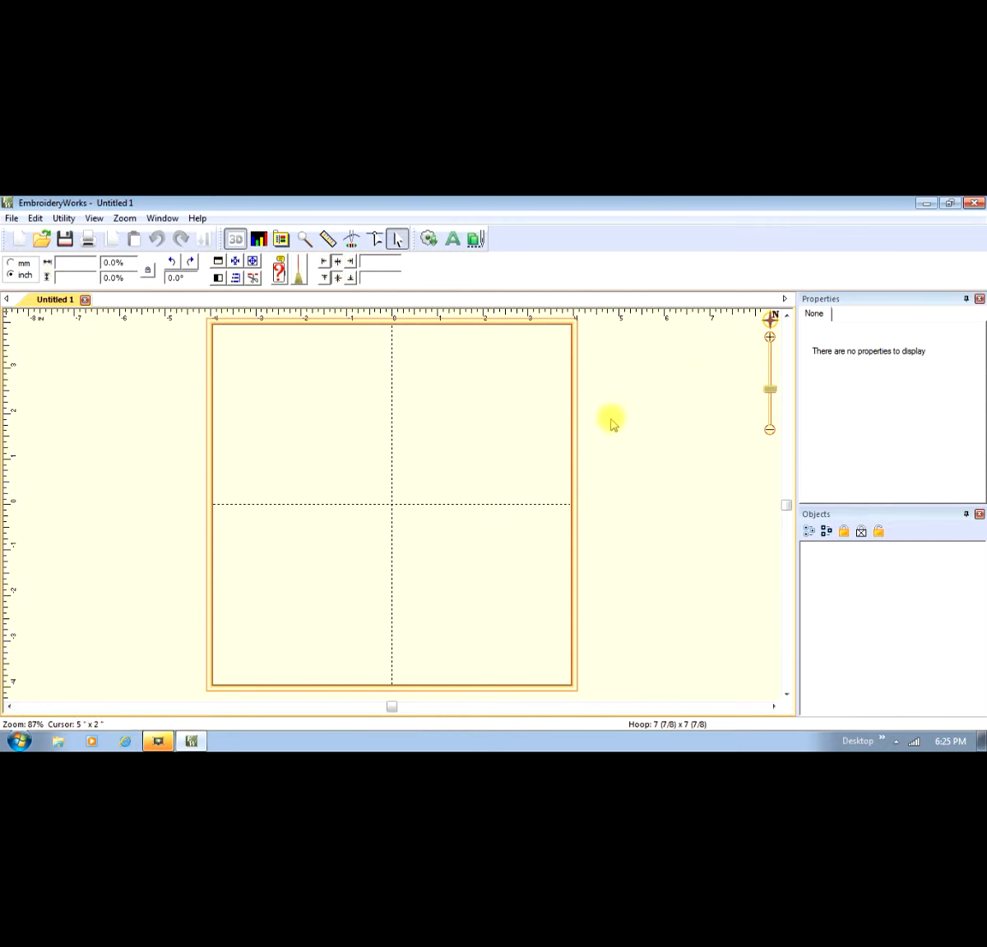
- Add a lettering object at the hoop's center and replace its sample text with the recipient's first name
{"action": "left_click", "coordinate": [453, 244]}
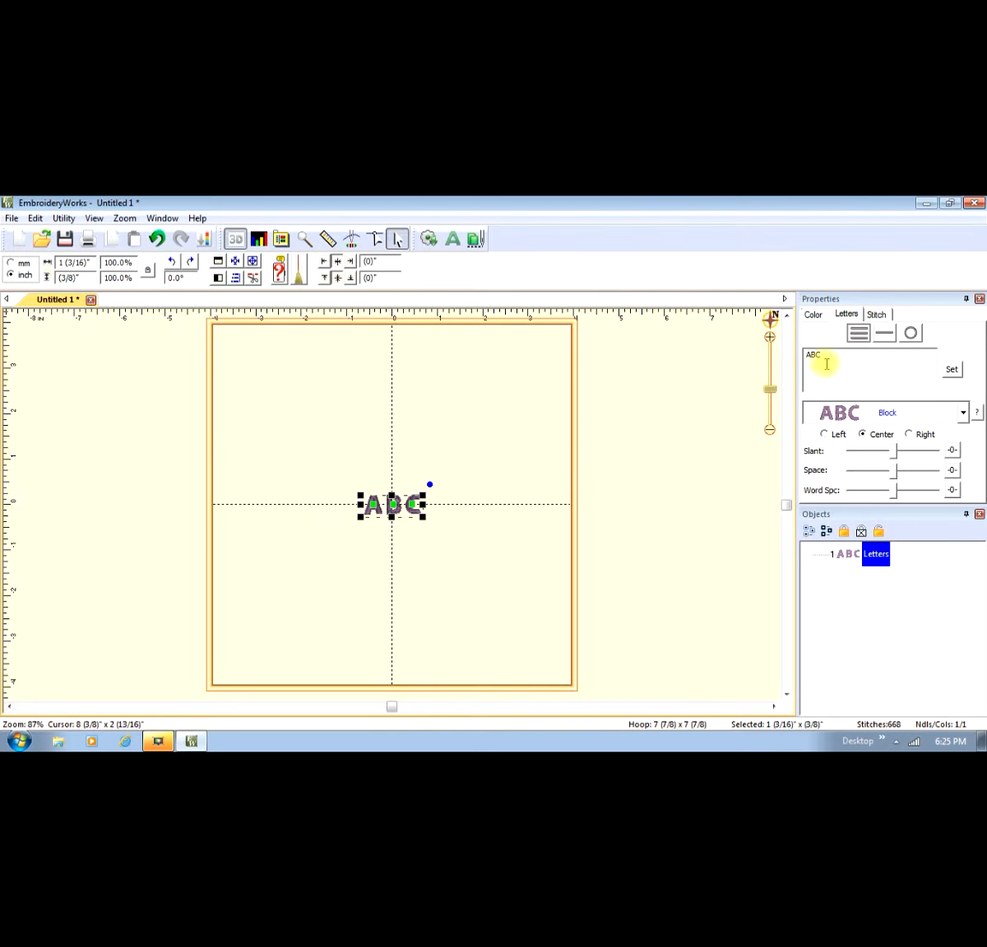
{"action": "left_click_drag", "start_coordinate": [826, 358], "coordinate": [807, 355]}
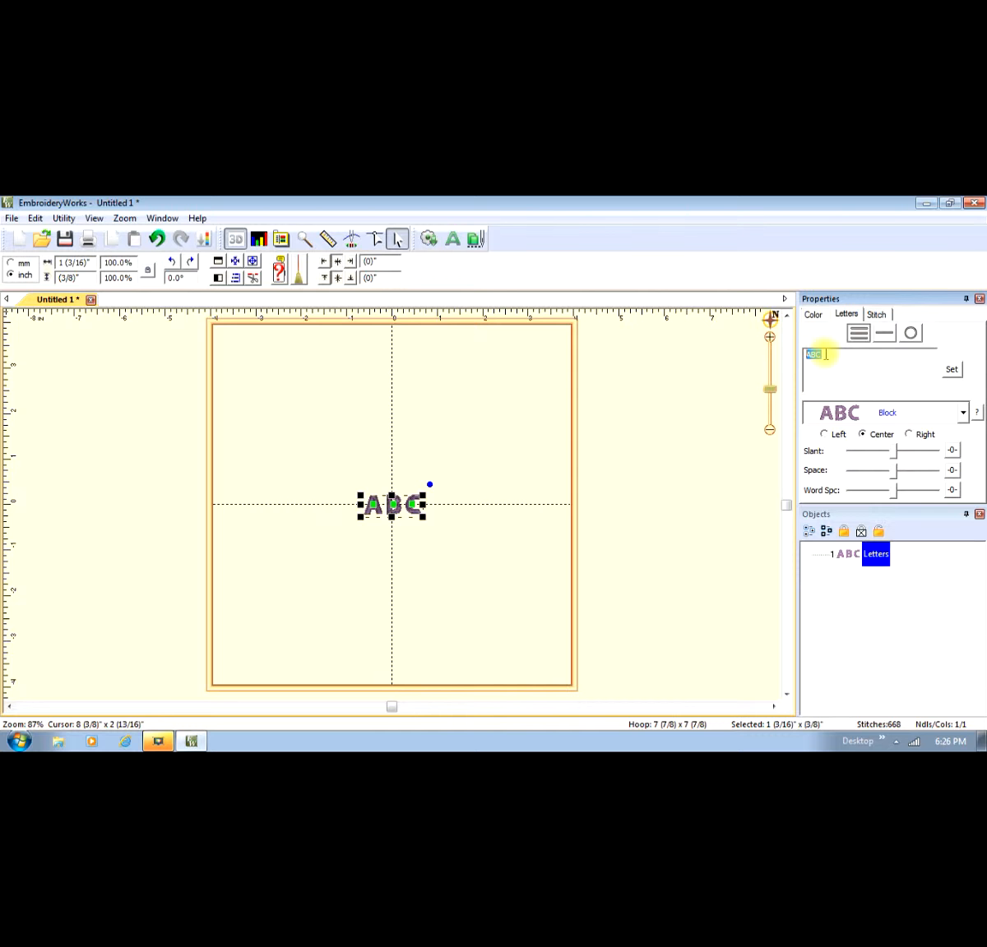
{"action": "type", "text": "AnnMarie"}
{"action": "left_click", "coordinate": [951, 370]}
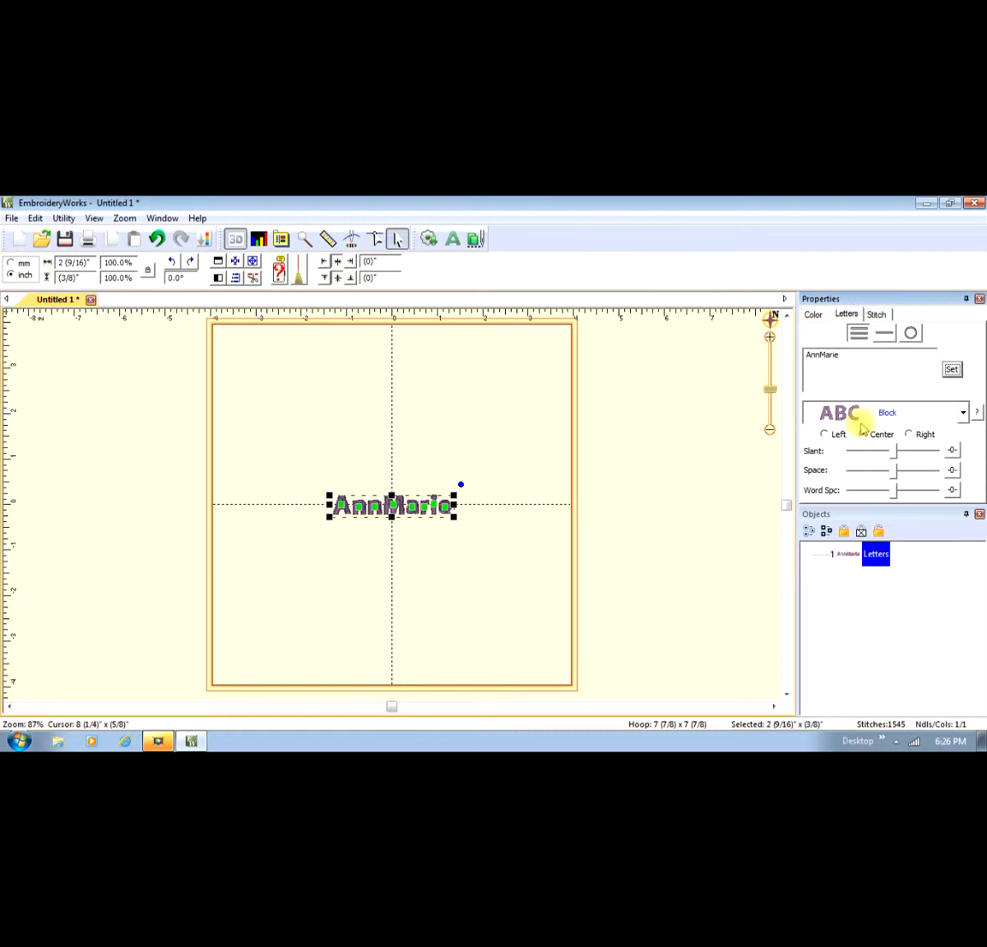
- Change the lettering's font to Philly and apply it
{"action": "left_click", "coordinate": [962, 414]}
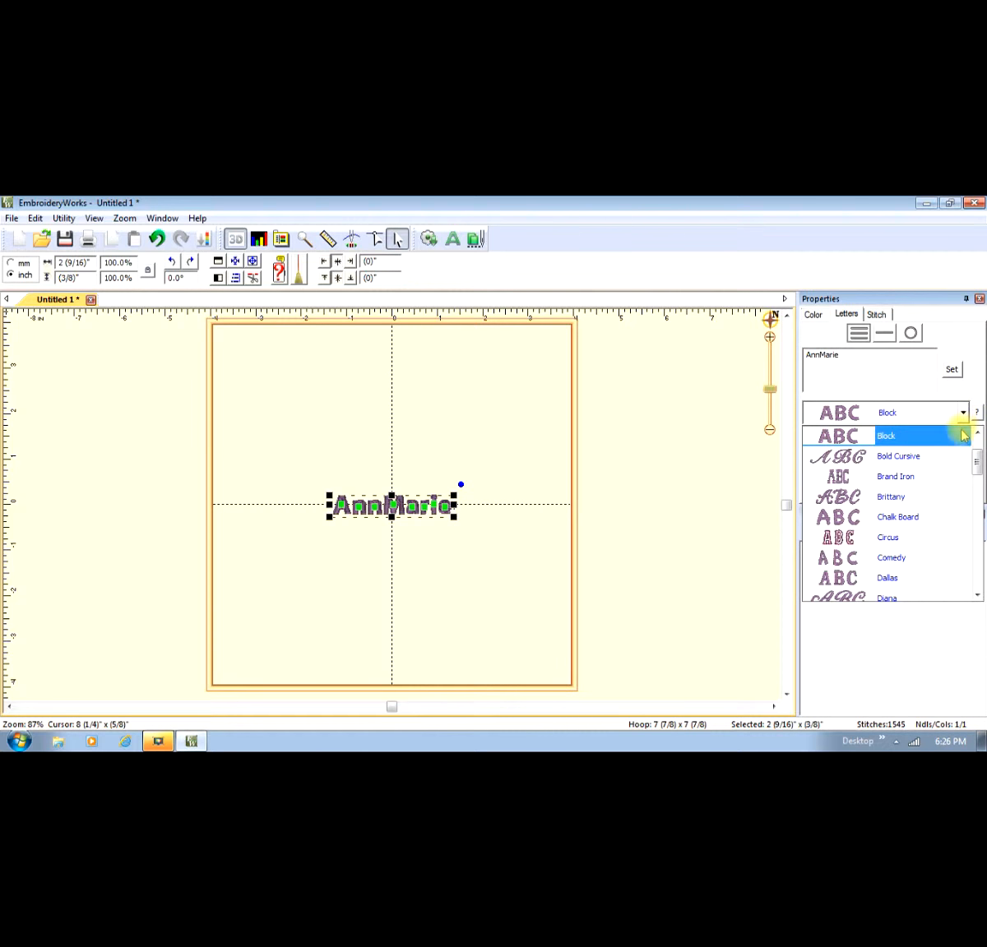
{"action": "left_click_drag", "start_coordinate": [976, 456], "coordinate": [976, 531]}
{"action": "left_click", "coordinate": [873, 558]}
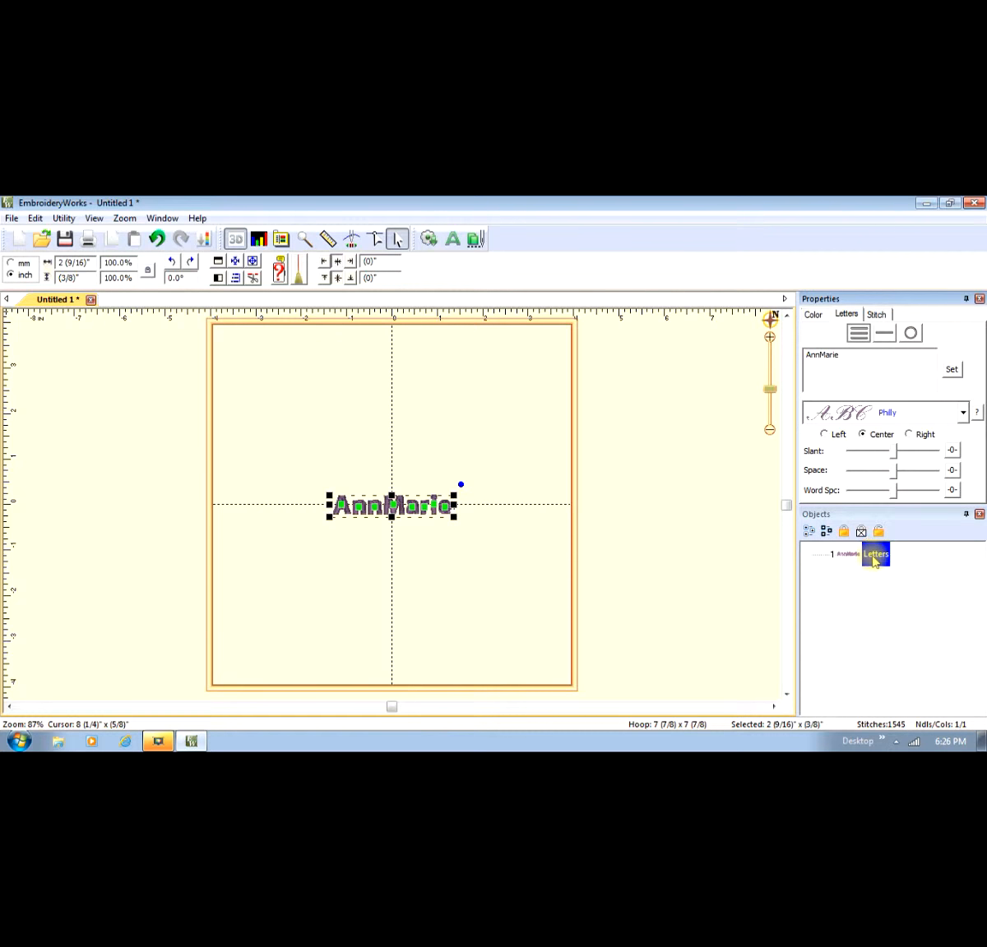
{"action": "left_click", "coordinate": [952, 369]}
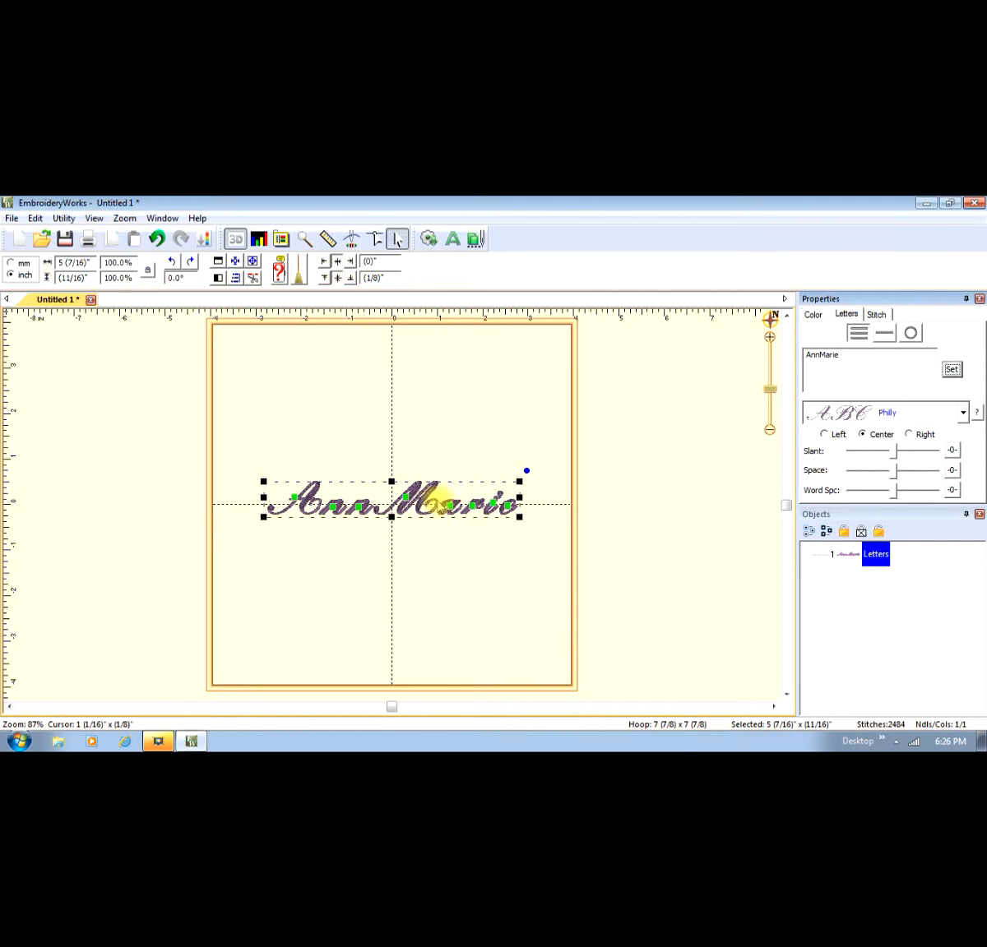
- Move the lettering slightly up and left, and scale it to 100.0% width and 100.6% height
{"action": "left_click_drag", "start_coordinate": [427, 499], "coordinate": [421, 483]}
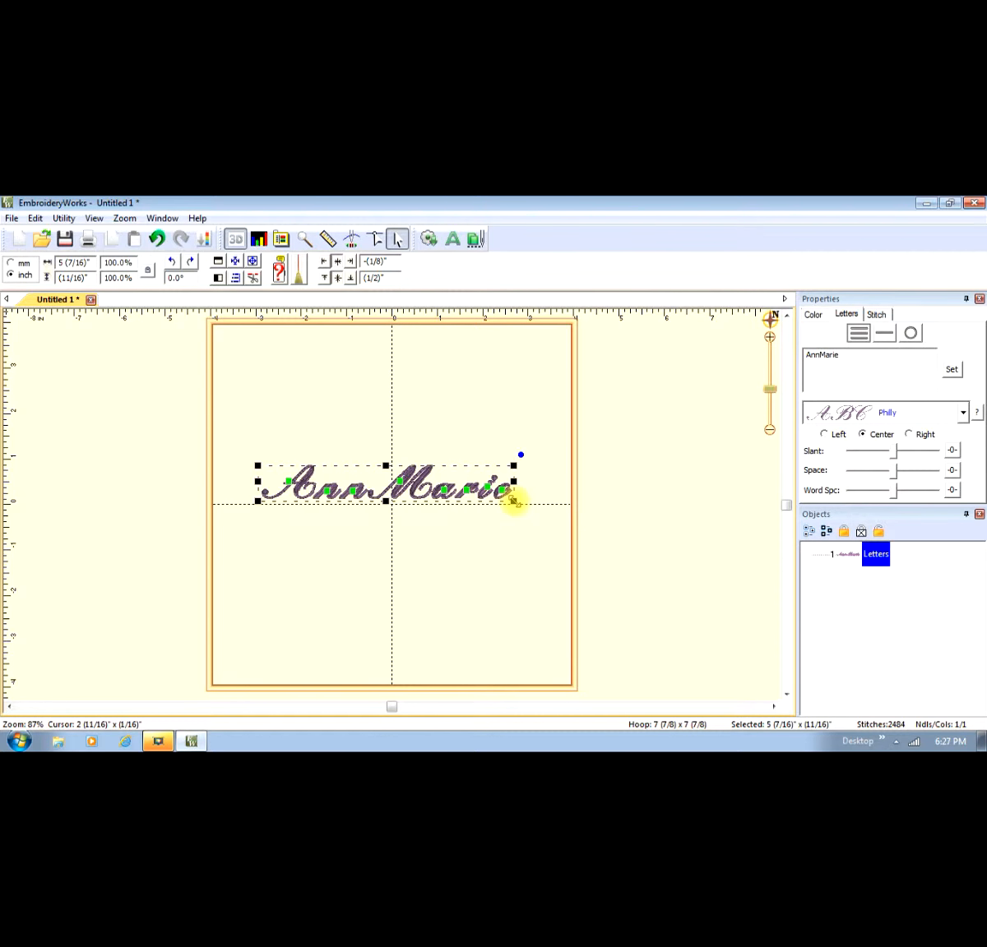
{"action": "mouse_move", "coordinate": [513, 501]}
{"action": "left_mouse_down"}
{"action": "mouse_move", "coordinate": [476, 503]}
{"action": "mouse_move", "coordinate": [529, 511]}
{"action": "mouse_move", "coordinate": [479, 487]}
{"action": "mouse_move", "coordinate": [514, 500]}
{"action": "left_mouse_up"}
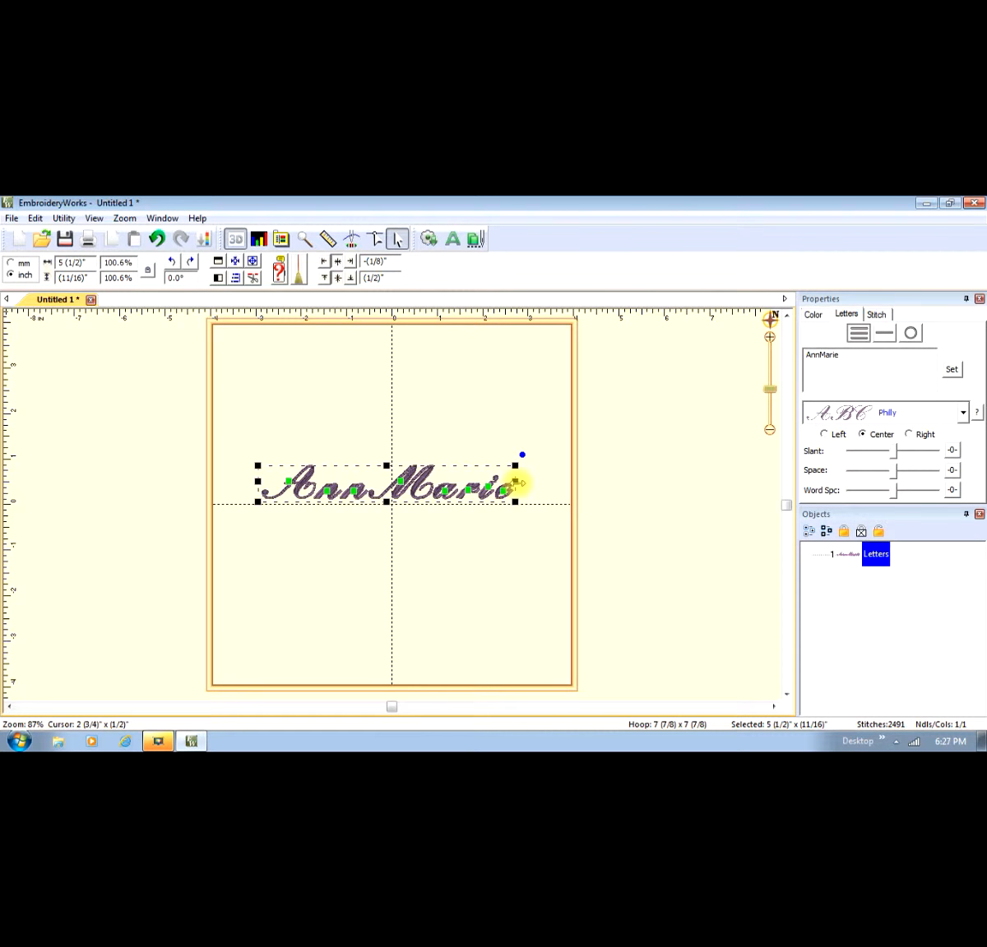
{"action": "left_click_drag", "start_coordinate": [516, 482], "coordinate": [514, 483]}
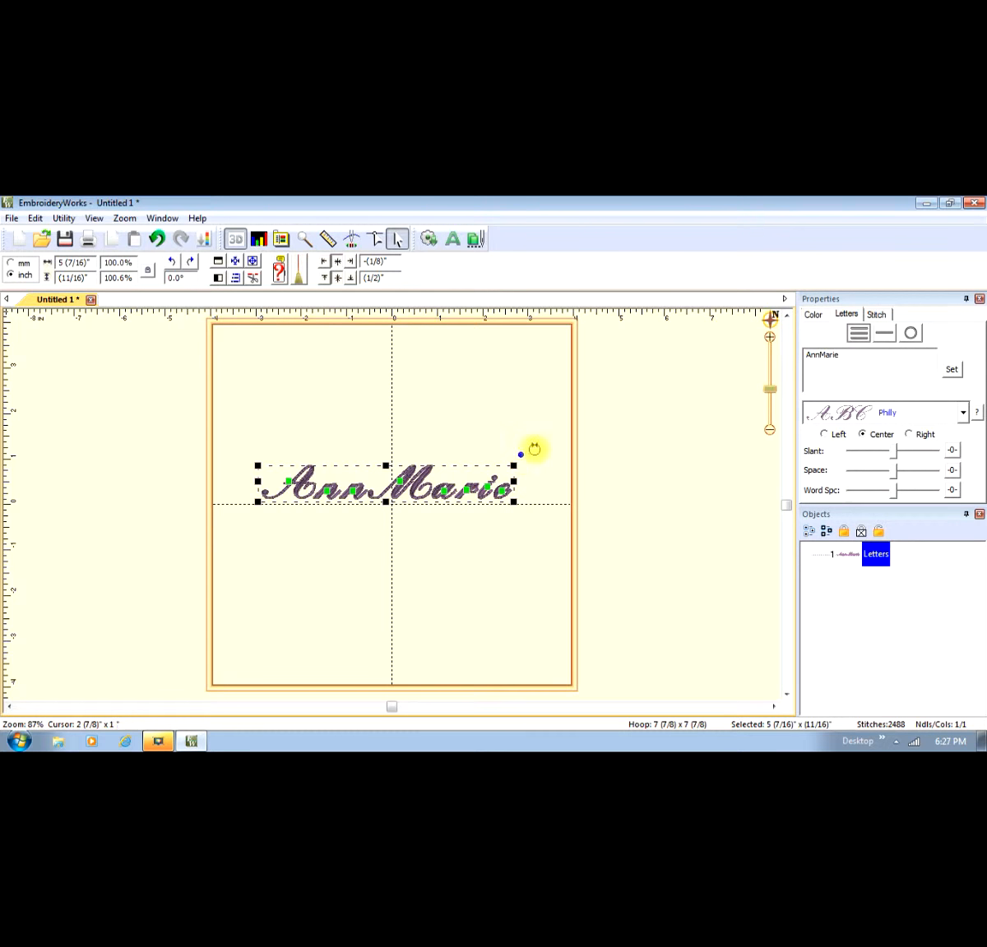
- Copy the lettering, move the original up to about 1 11/16" above center, and paste the copy below it
{"action": "right_click", "coordinate": [368, 496]}
{"action": "left_click", "coordinate": [385, 504]}
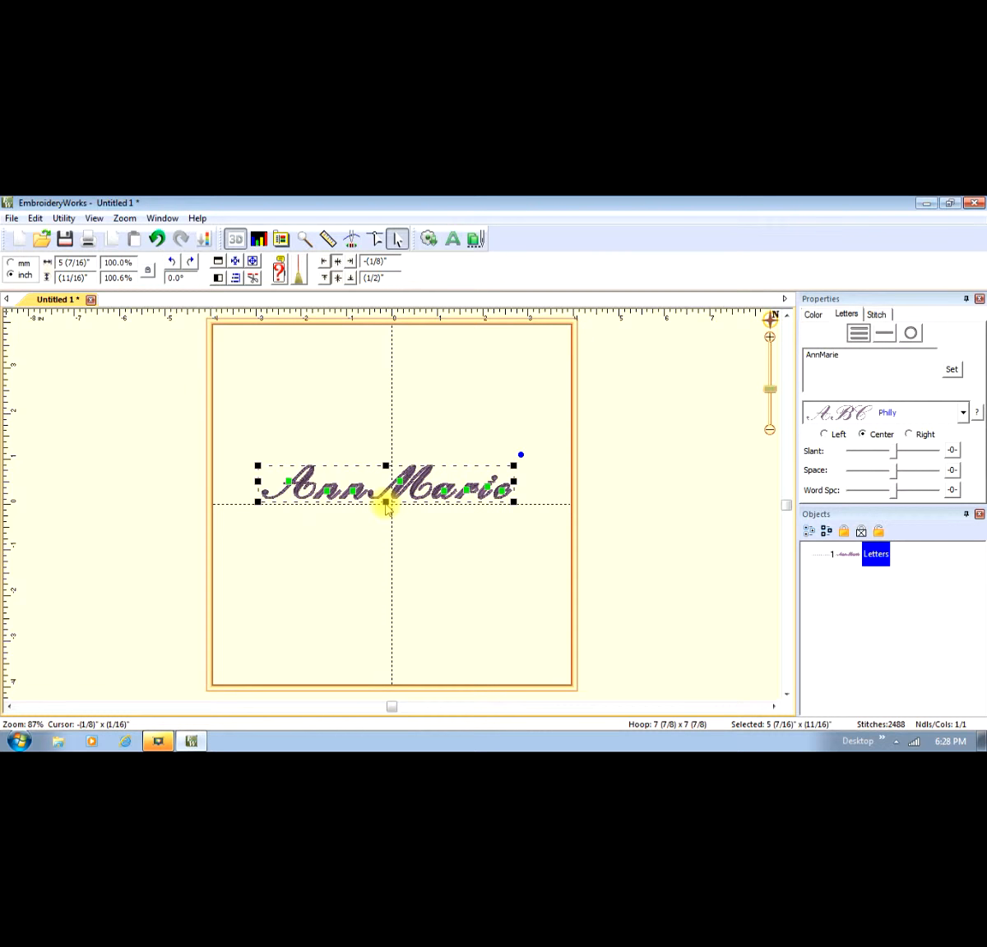
{"action": "left_click_drag", "start_coordinate": [359, 485], "coordinate": [374, 440]}
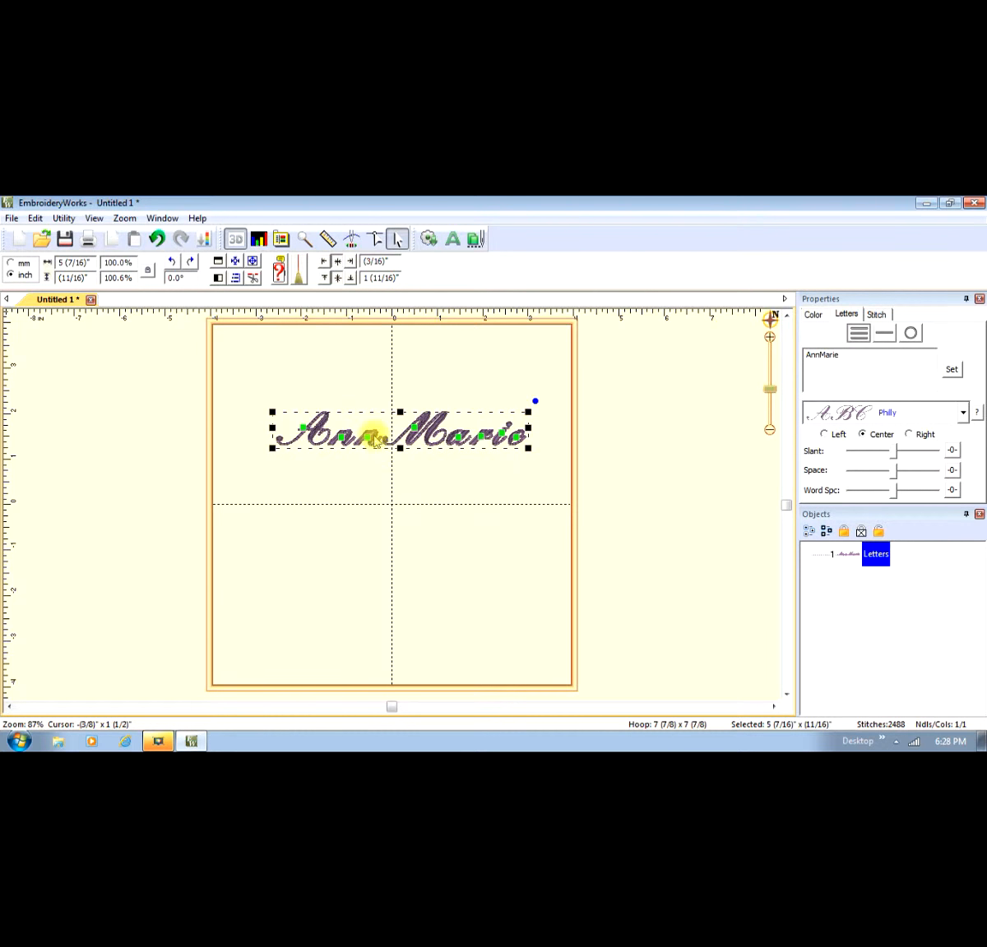
{"action": "right_click", "coordinate": [374, 440]}
{"action": "left_click", "coordinate": [395, 461]}
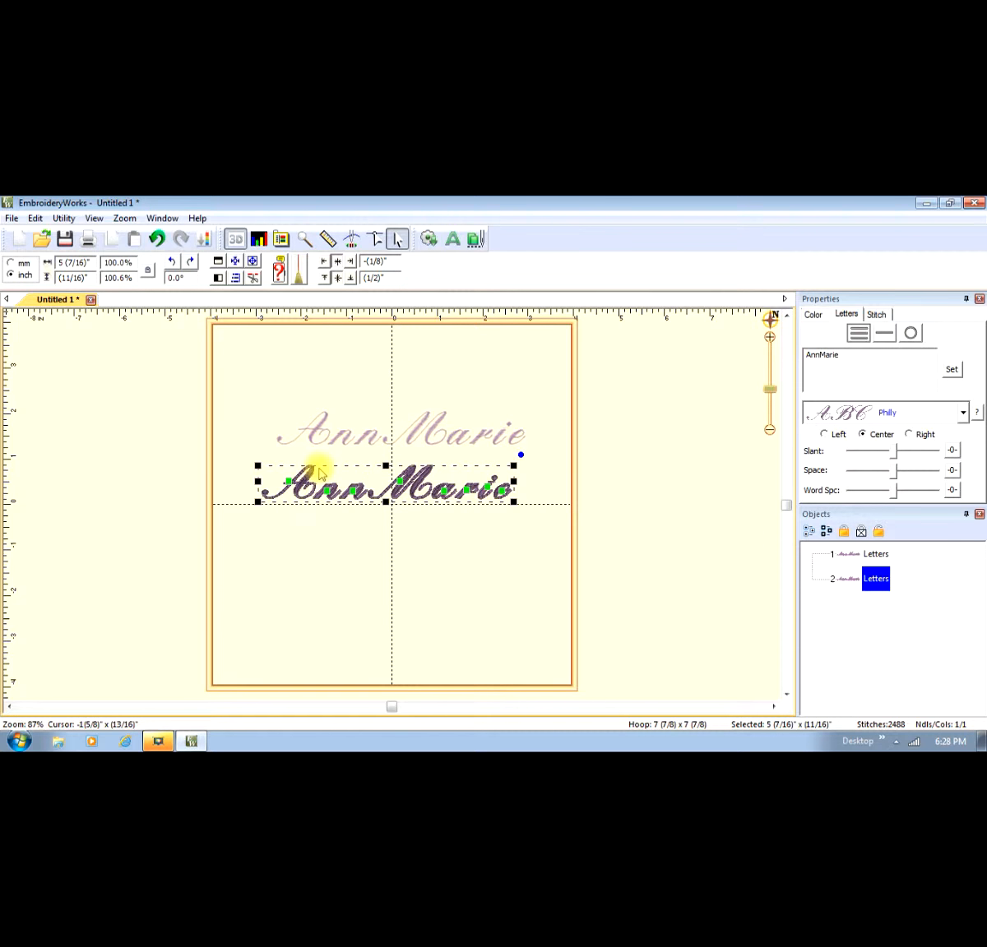
- Flip the pasted lettering vertically and position both names so they mirror each other along the hoop's horizontal center line
{"action": "left_click", "coordinate": [218, 261]}
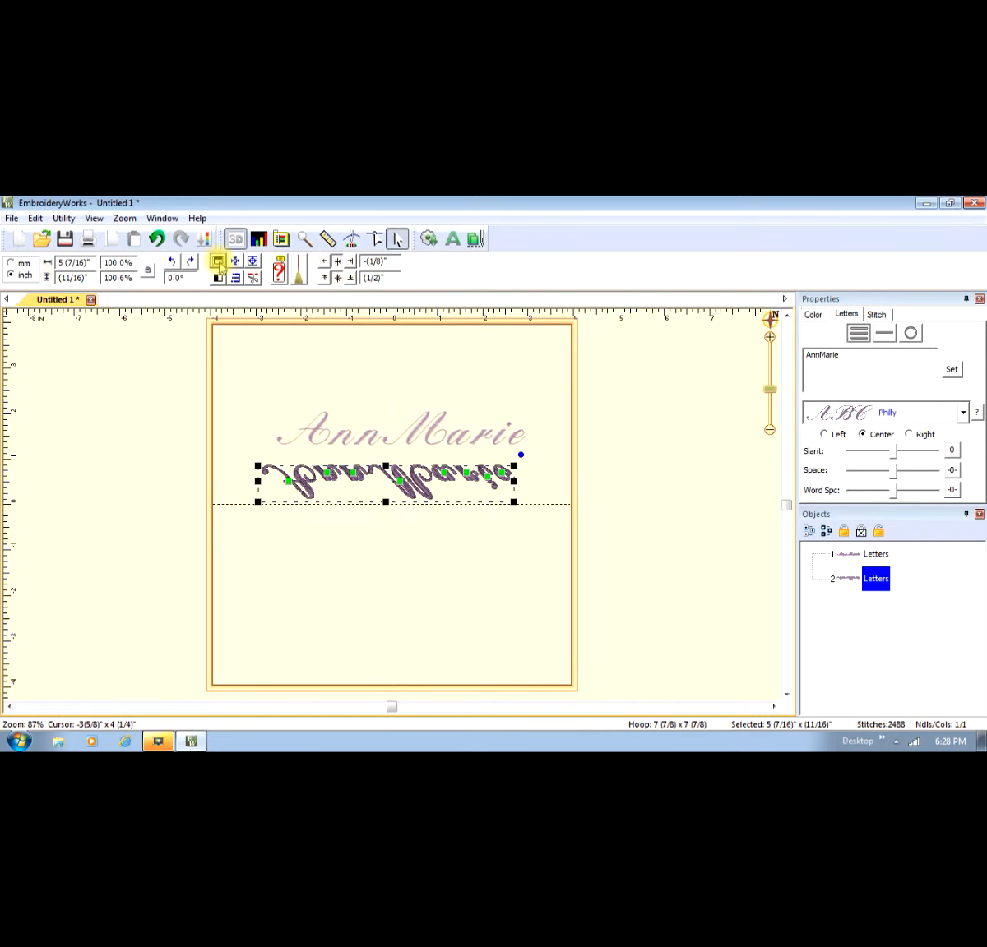
{"action": "left_click_drag", "start_coordinate": [369, 476], "coordinate": [384, 512]}
{"action": "left_click_drag", "start_coordinate": [420, 426], "coordinate": [420, 487]}
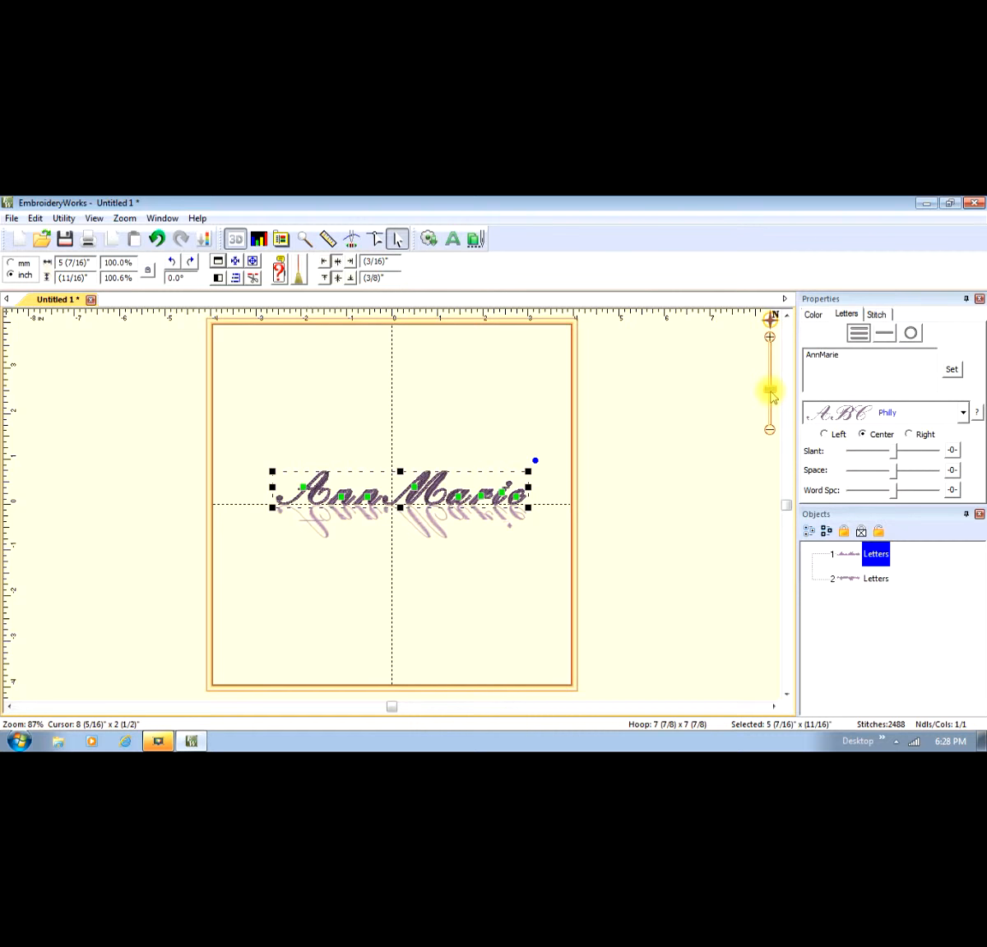
{"action": "left_click_drag", "start_coordinate": [770, 392], "coordinate": [770, 380]}
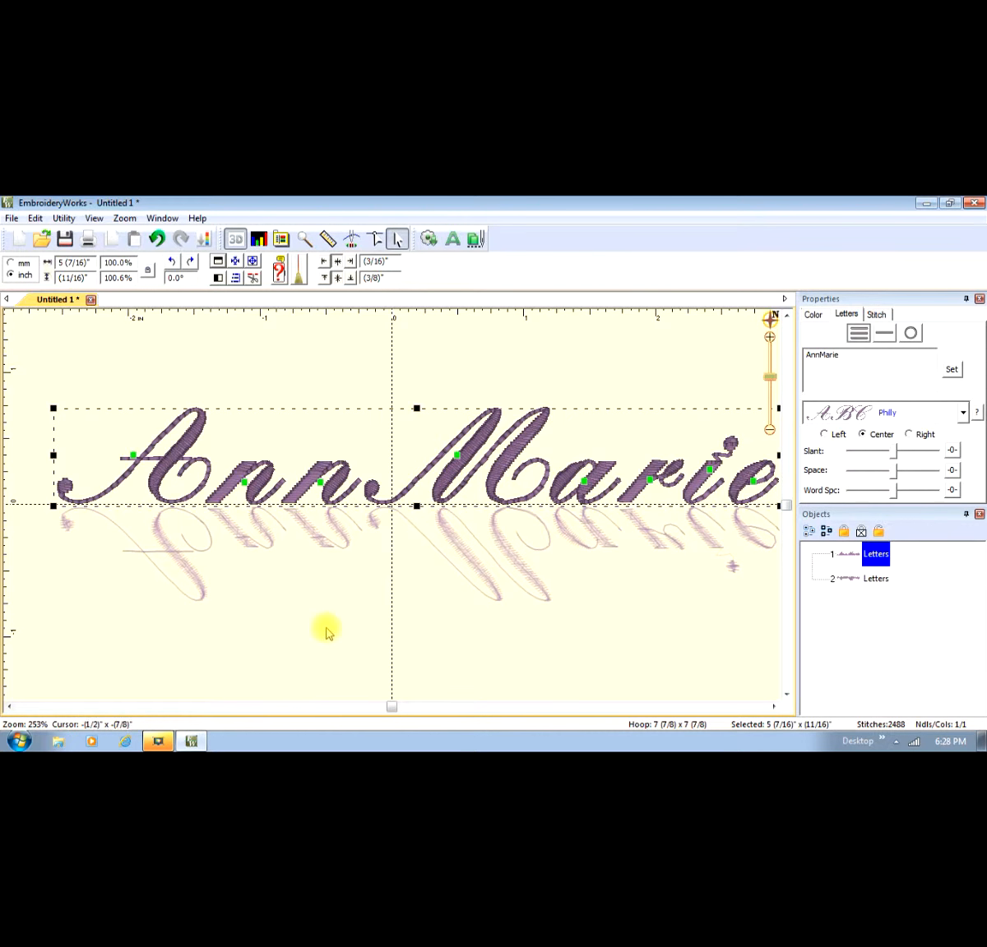
{"action": "left_click", "coordinate": [401, 616]}
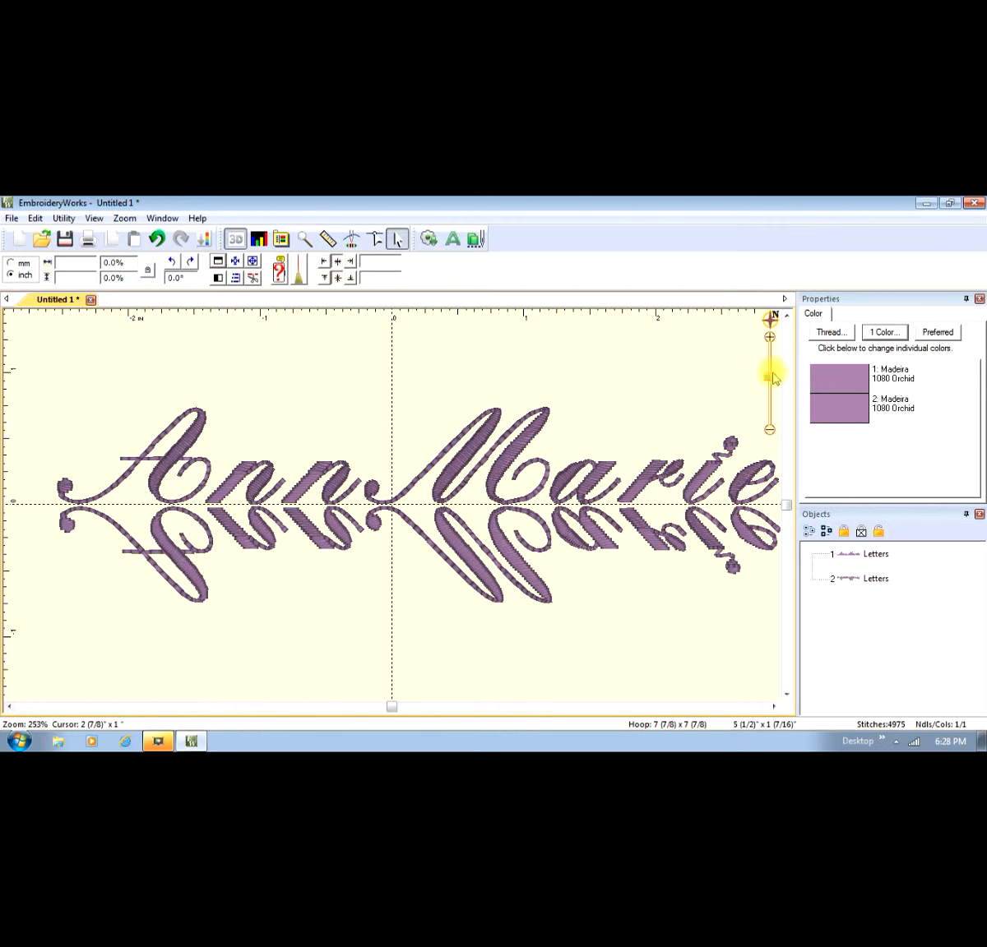
{"action": "mouse_move", "coordinate": [771, 375]}
{"action": "left_mouse_down"}
{"action": "mouse_move", "coordinate": [771, 366]}
{"action": "mouse_move", "coordinate": [771, 393]}
{"action": "left_mouse_up"}
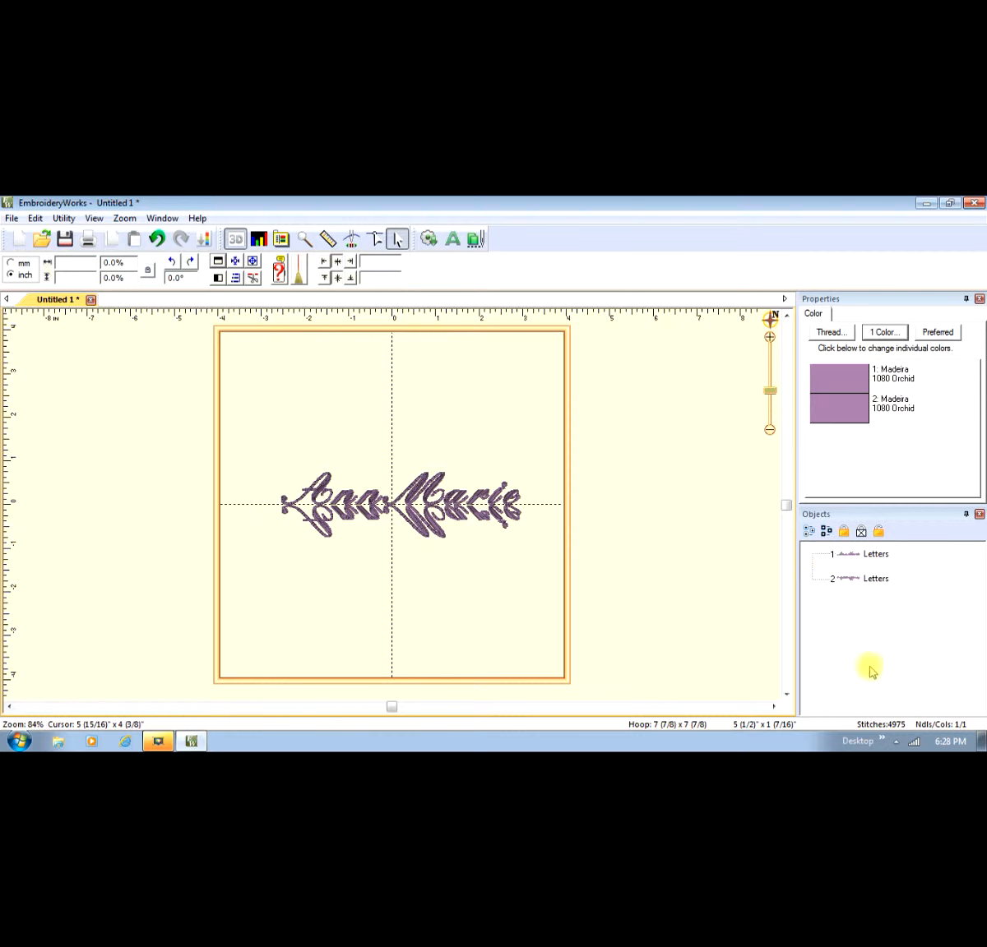
- Select both lettering objects and group them
{"action": "left_click", "coordinate": [807, 533]}
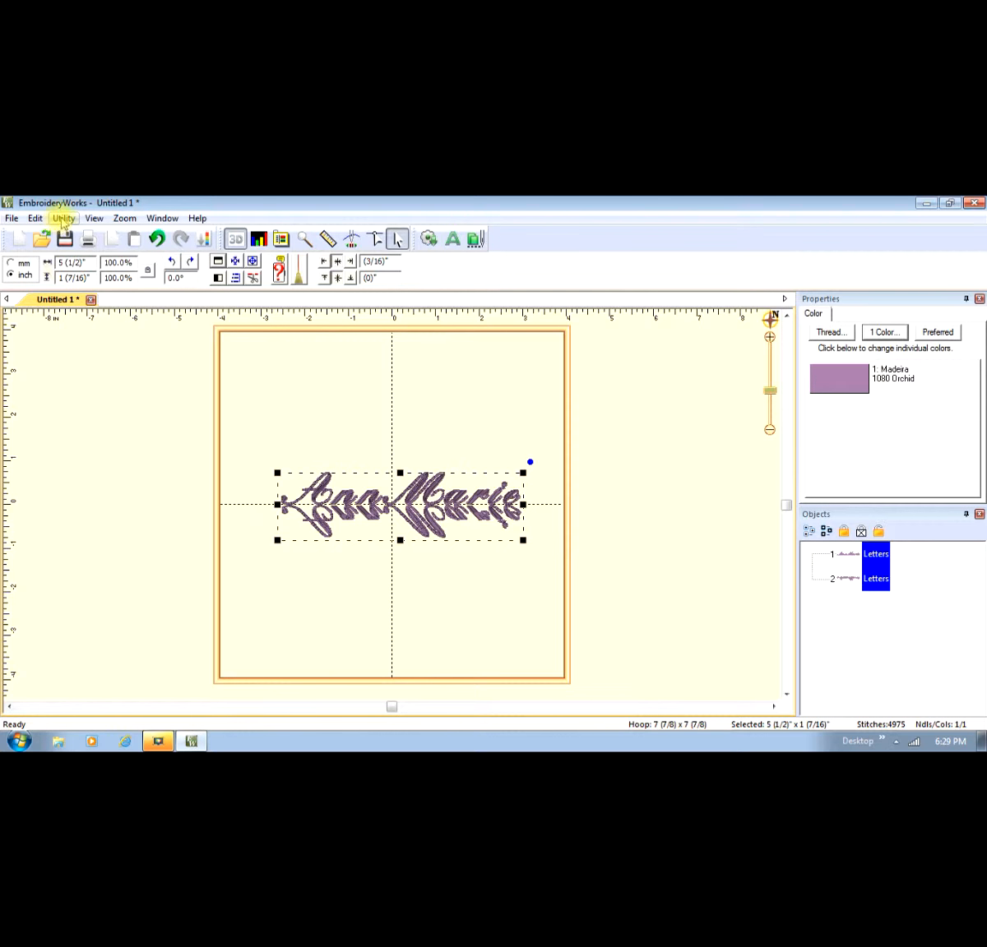
{"action": "left_click", "coordinate": [37, 219]}
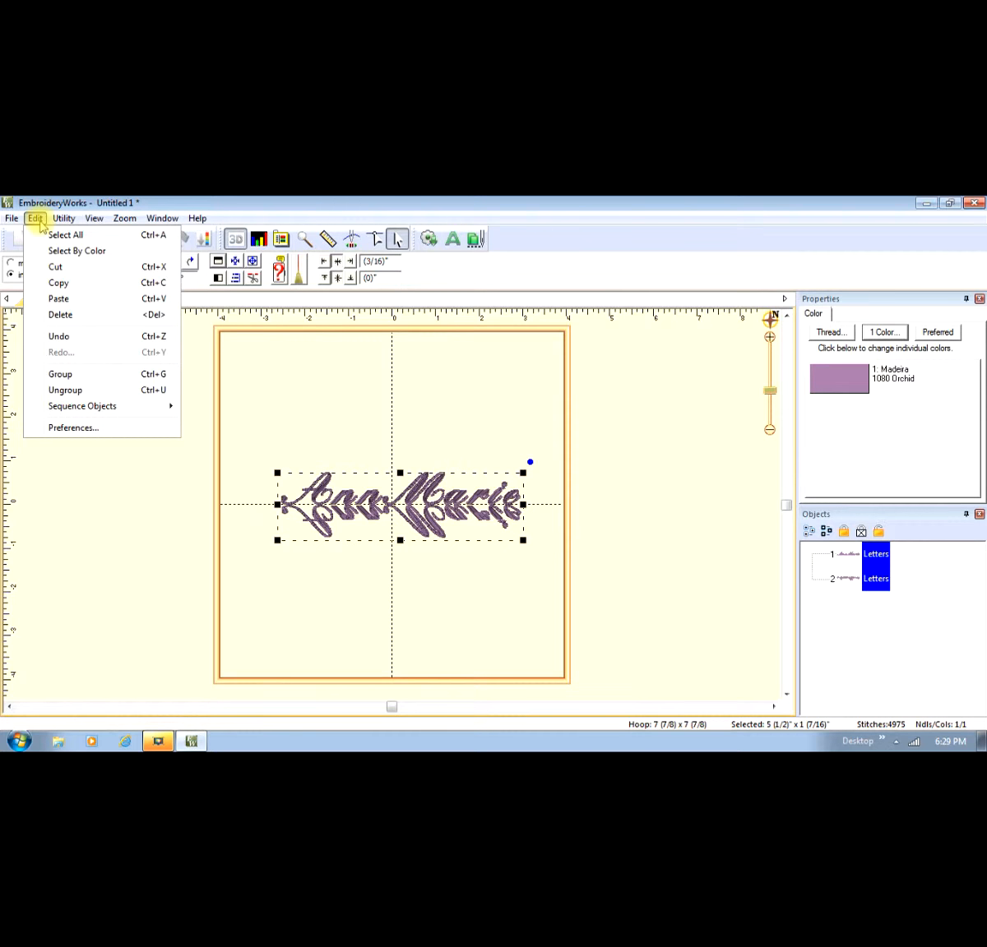
{"action": "left_click", "coordinate": [57, 374]}
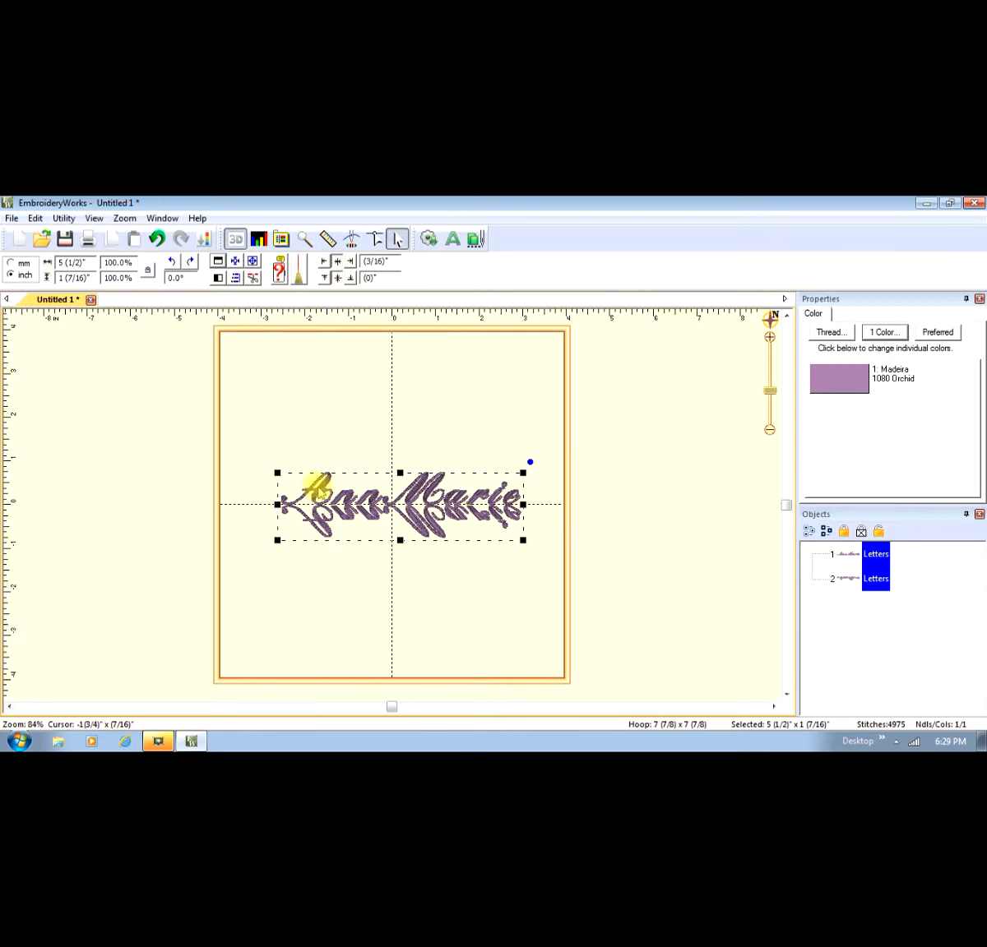
- Set the grouped lettering's width to 3.96 inches and center the design in the hoop
{"action": "left_click_drag", "start_coordinate": [87, 263], "coordinate": [49, 264]}
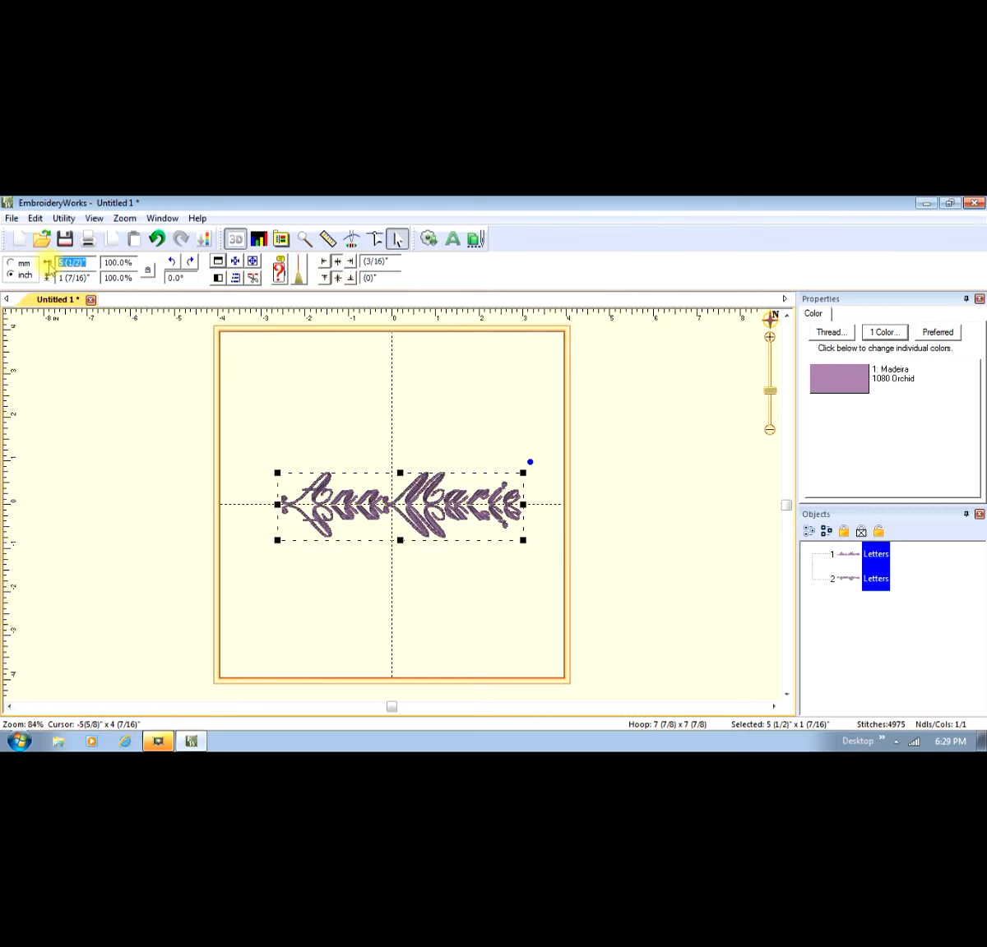
{"action": "type", "text": "3.96"}
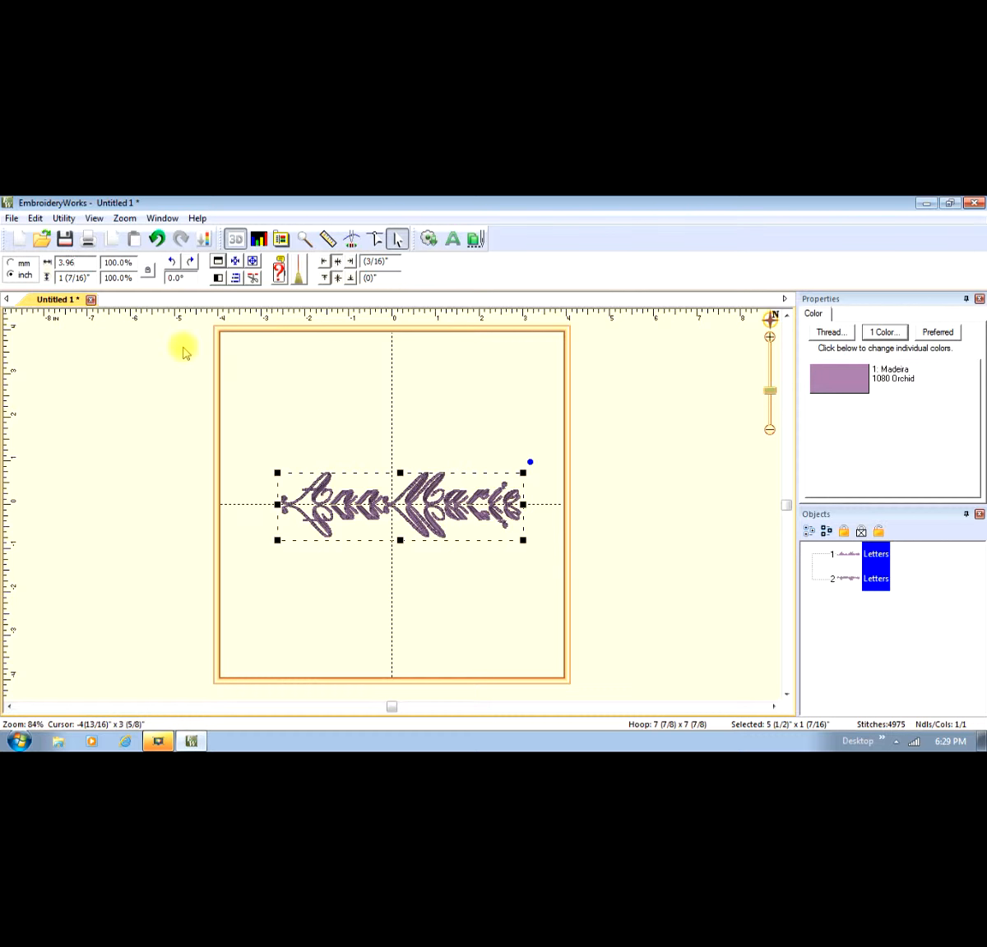
{"action": "key", "text": "Return"}
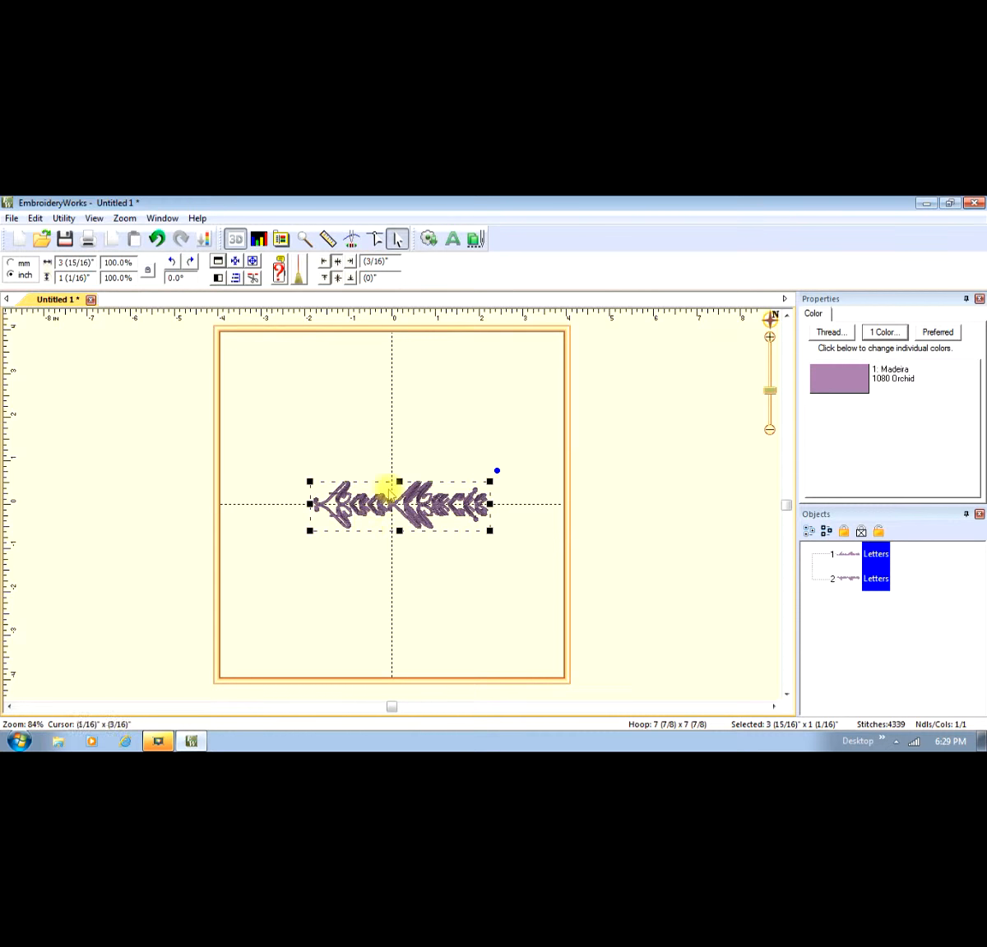
{"action": "left_click", "coordinate": [252, 263]}
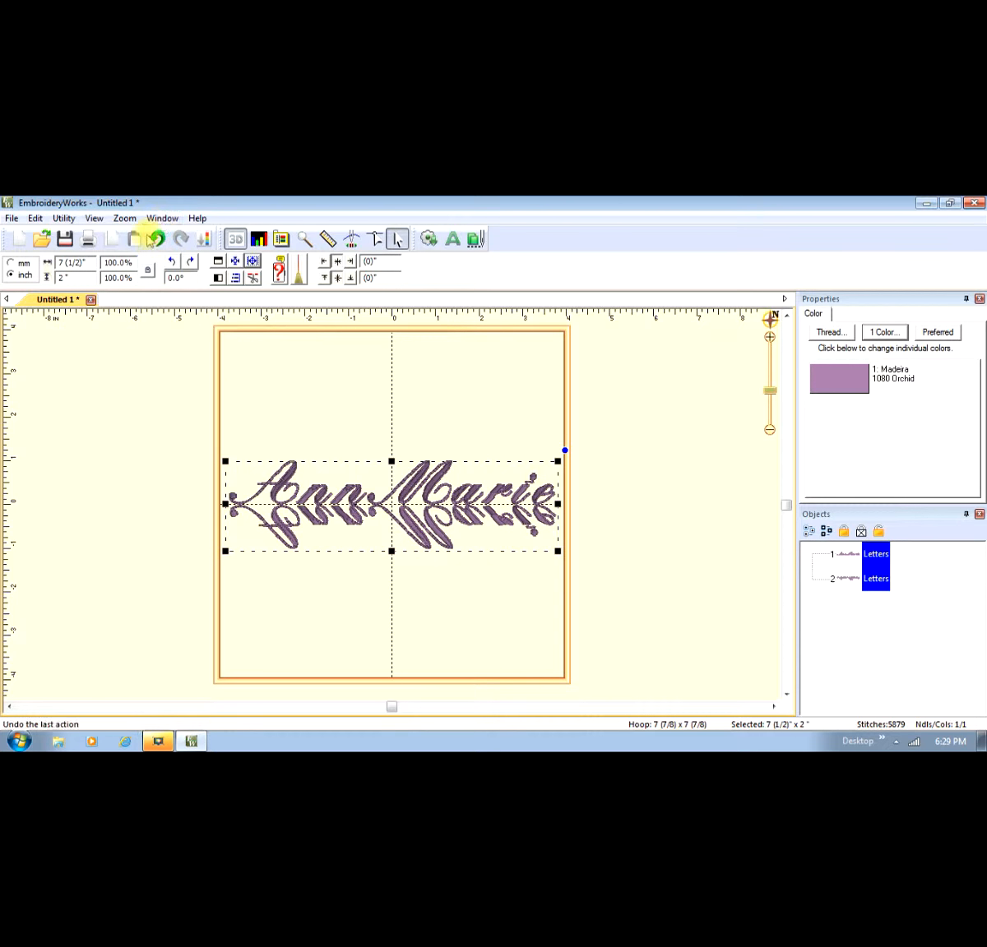
{"action": "left_click", "coordinate": [155, 239]}
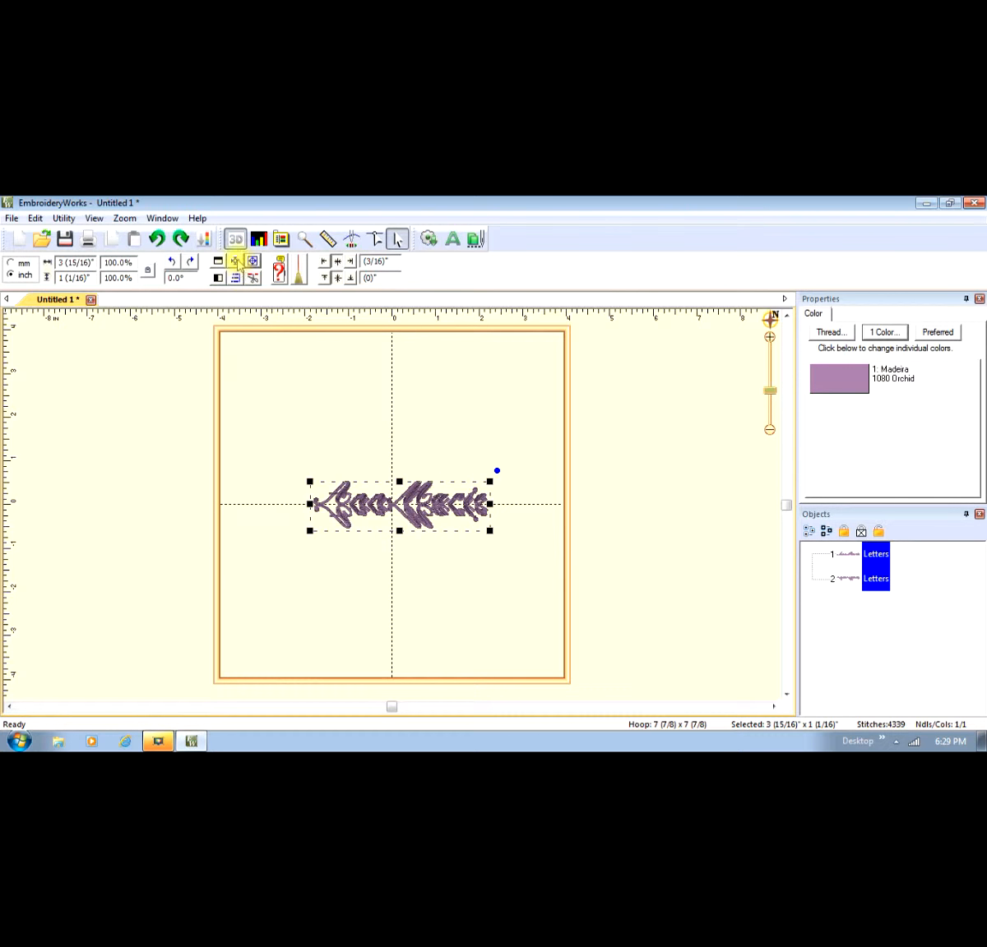
{"action": "left_click", "coordinate": [236, 263]}
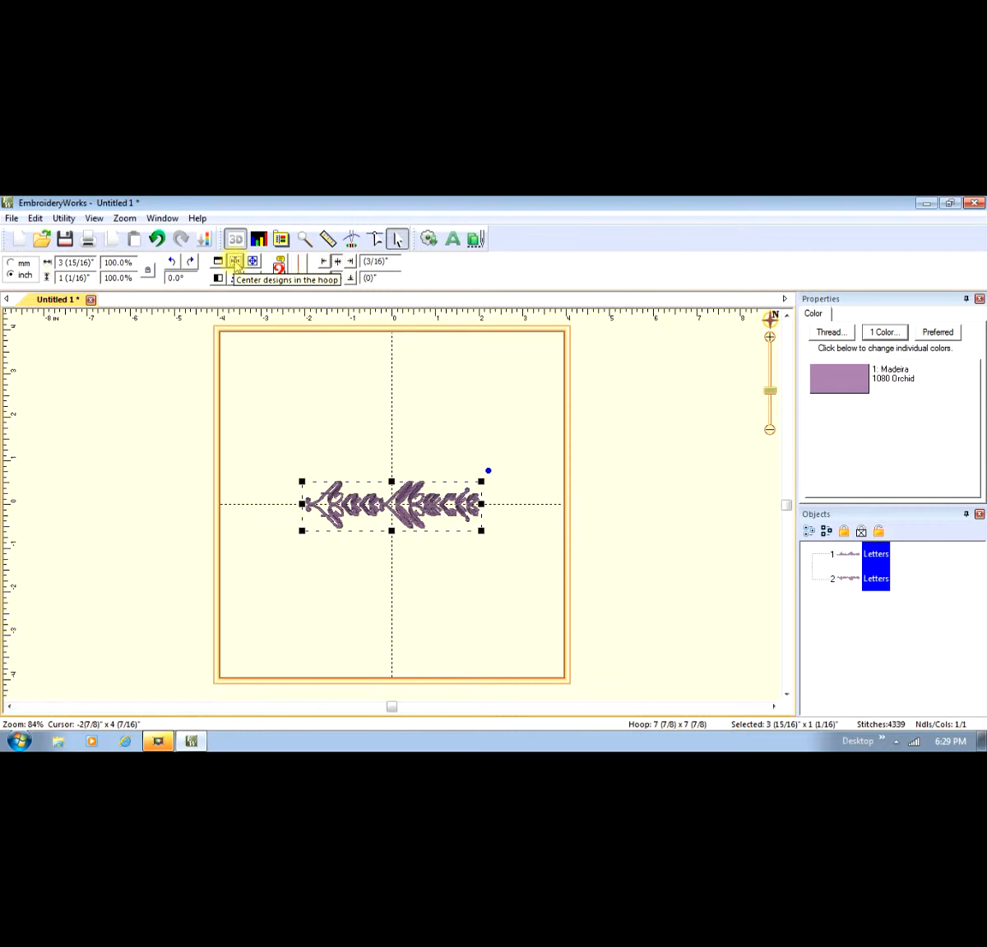
- Start a Carousel of the grouped lettering and set its Rotate value to 90
{"action": "left_click", "coordinate": [63, 219]}
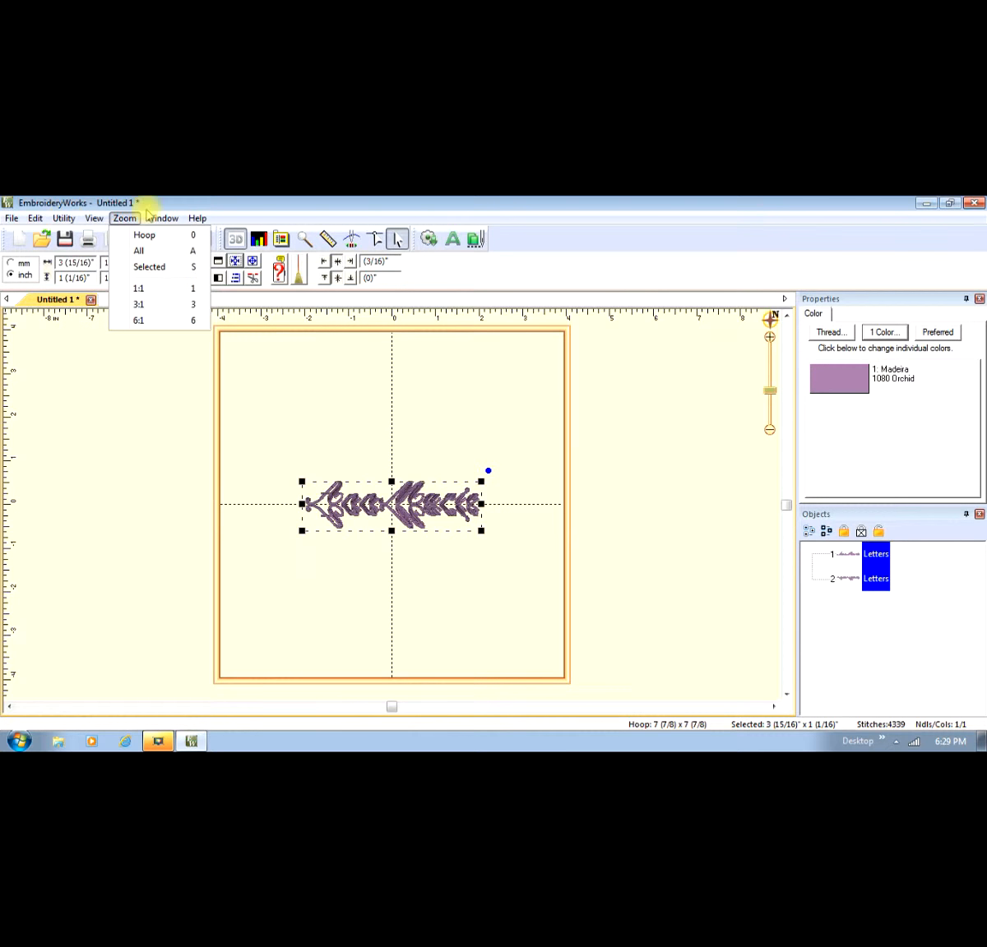
{"action": "mouse_move", "coordinate": [37, 220]}
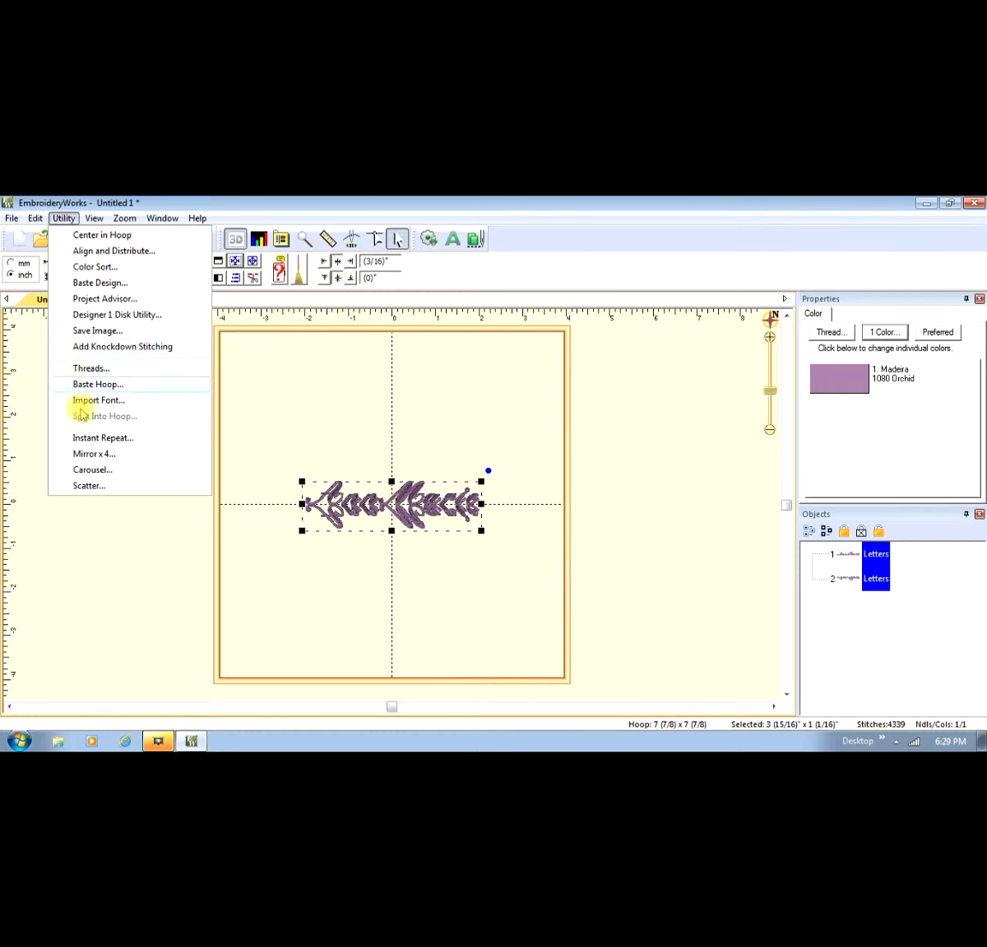
{"action": "left_click", "coordinate": [93, 469]}
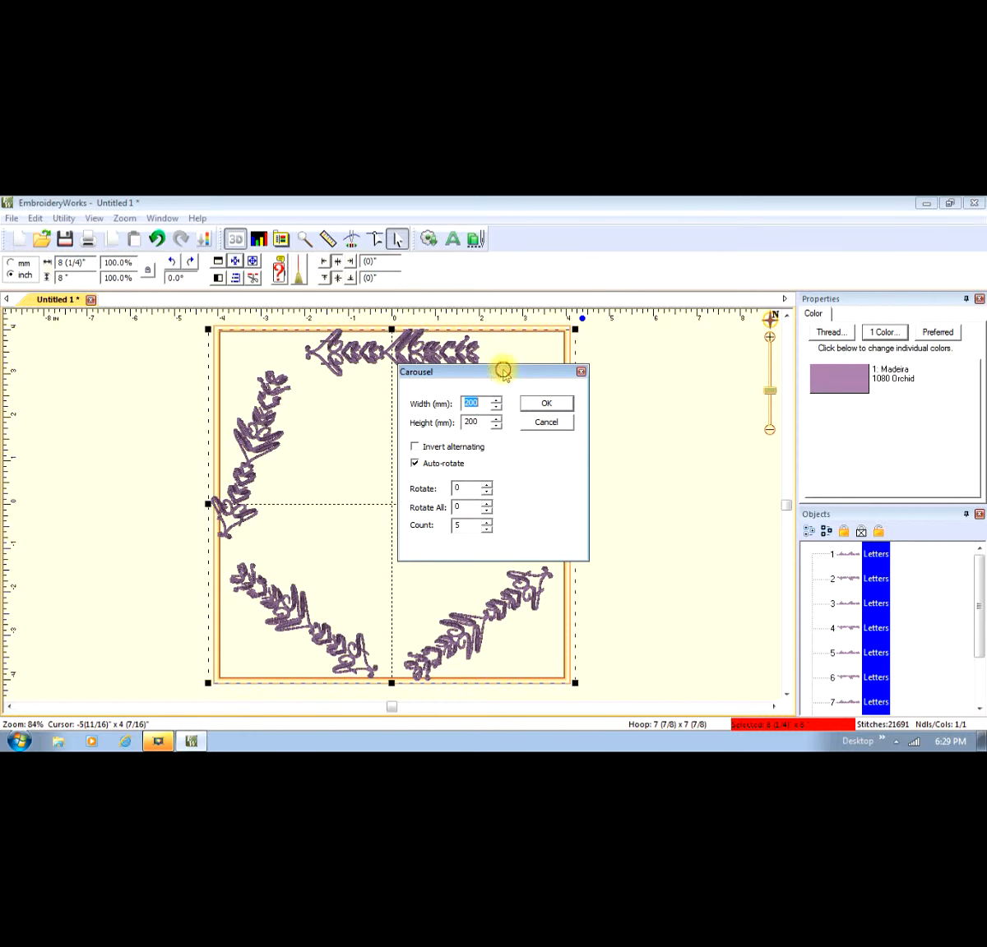
{"action": "left_click_drag", "start_coordinate": [510, 373], "coordinate": [685, 299]}
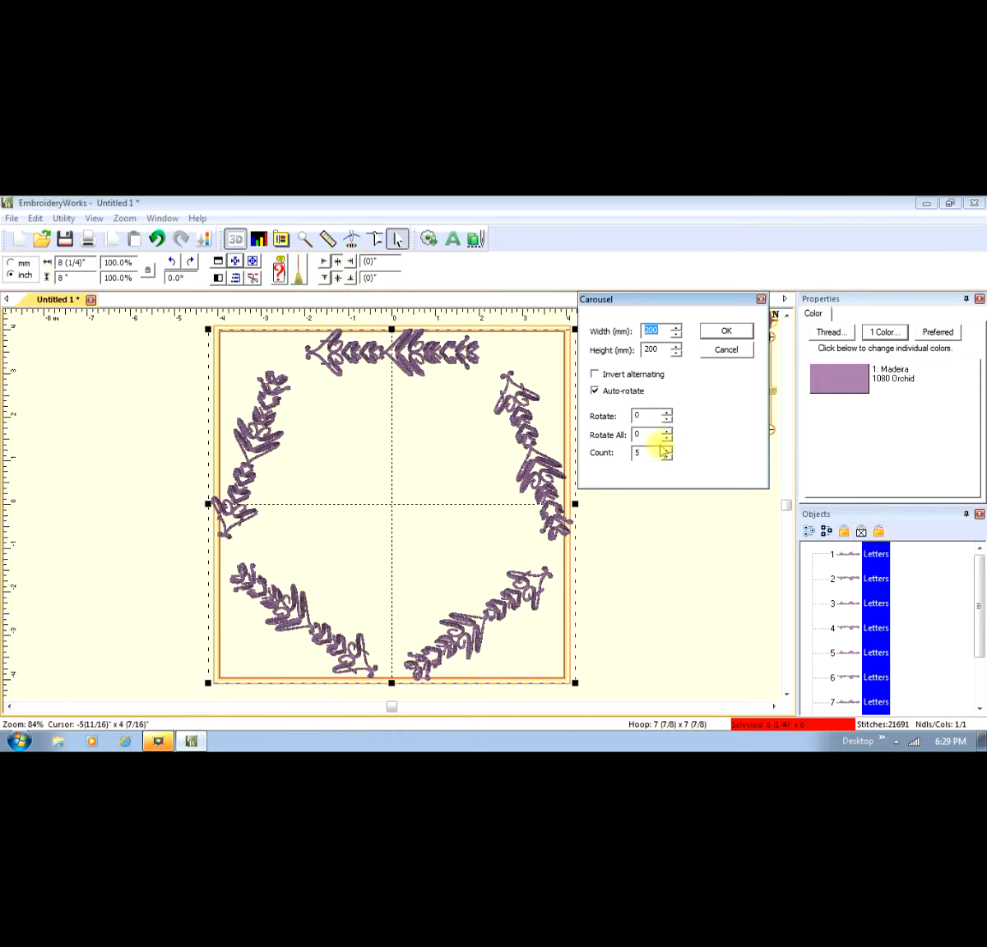
{"action": "double_click", "coordinate": [640, 414]}
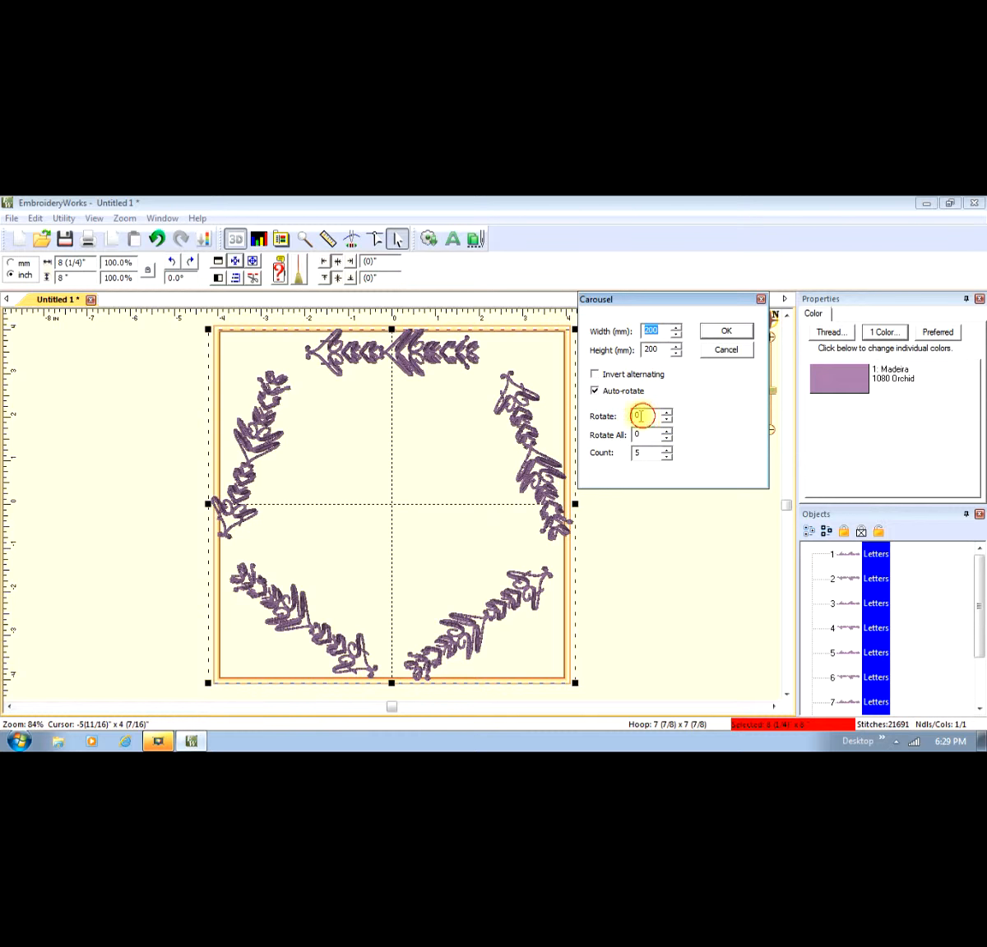
{"action": "type", "text": "90"}
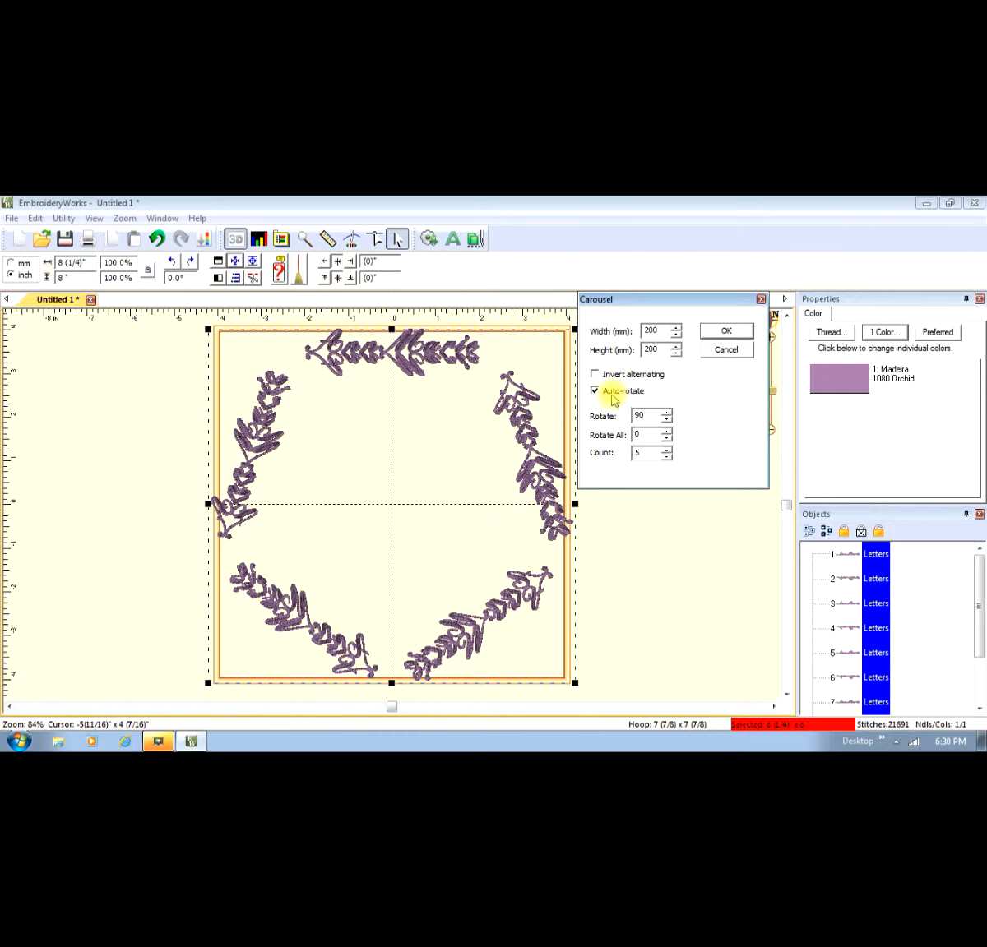
{"action": "left_click", "coordinate": [649, 435]}
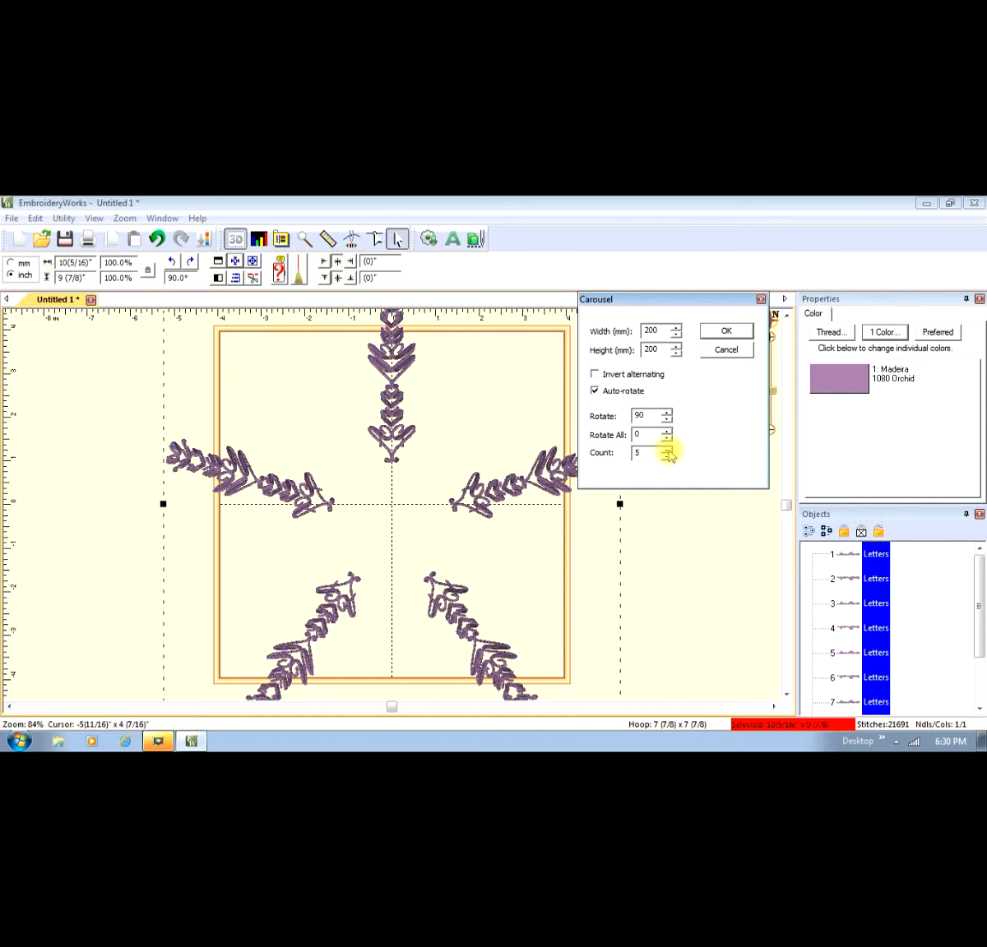
- Increase the carousel's count to 9 repeats
{"action": "left_click", "coordinate": [666, 449]}
{"action": "left_click", "coordinate": [666, 449]}
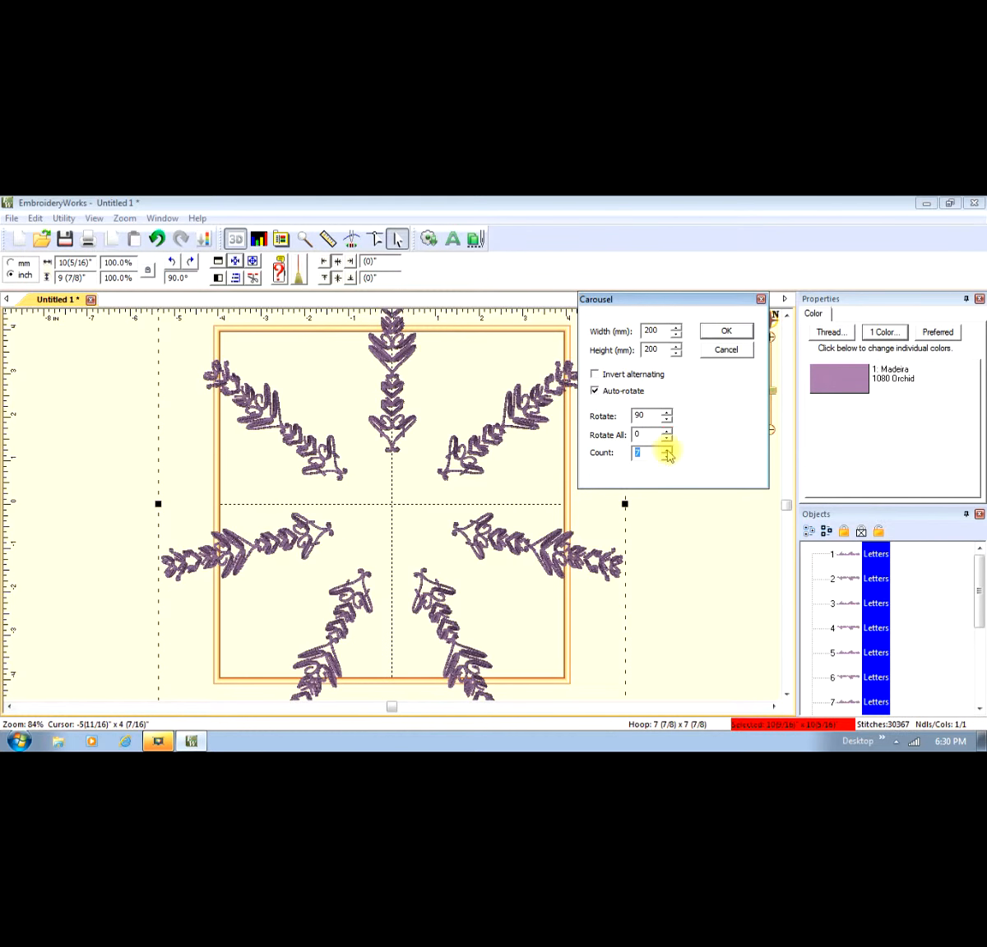
{"action": "left_click", "coordinate": [666, 449]}
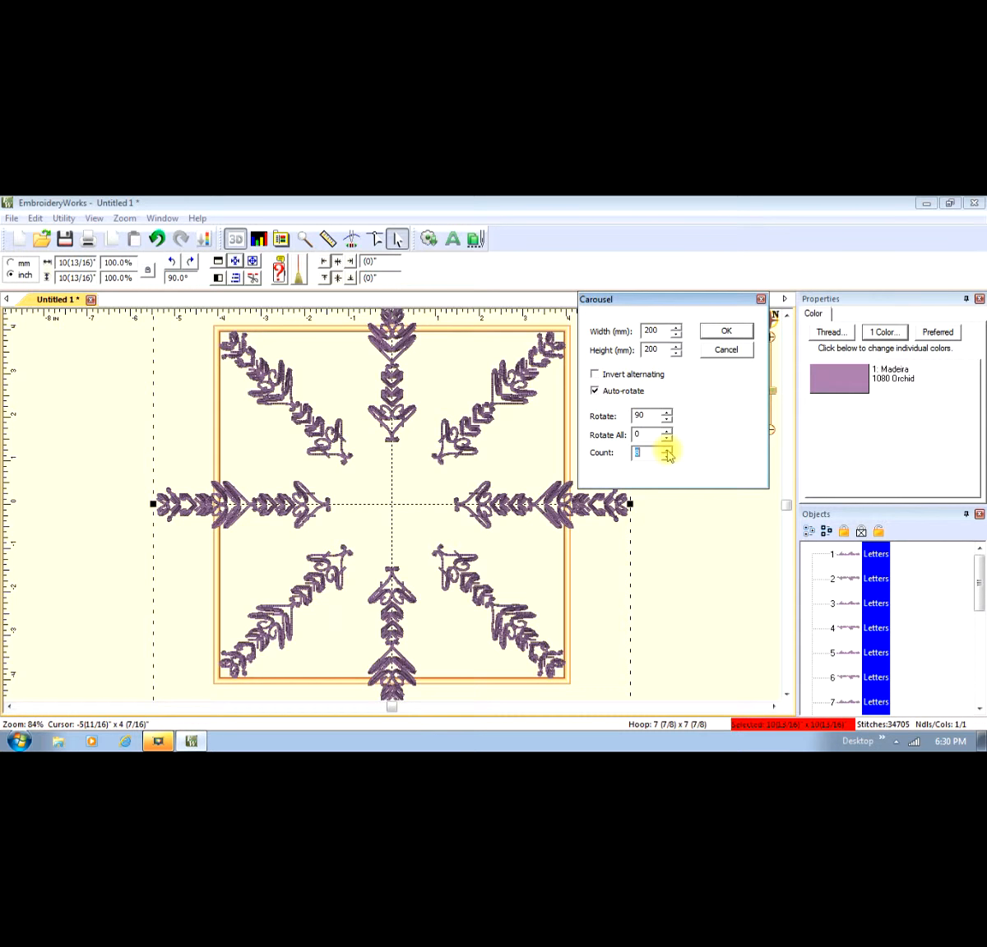
{"action": "left_click", "coordinate": [666, 449]}
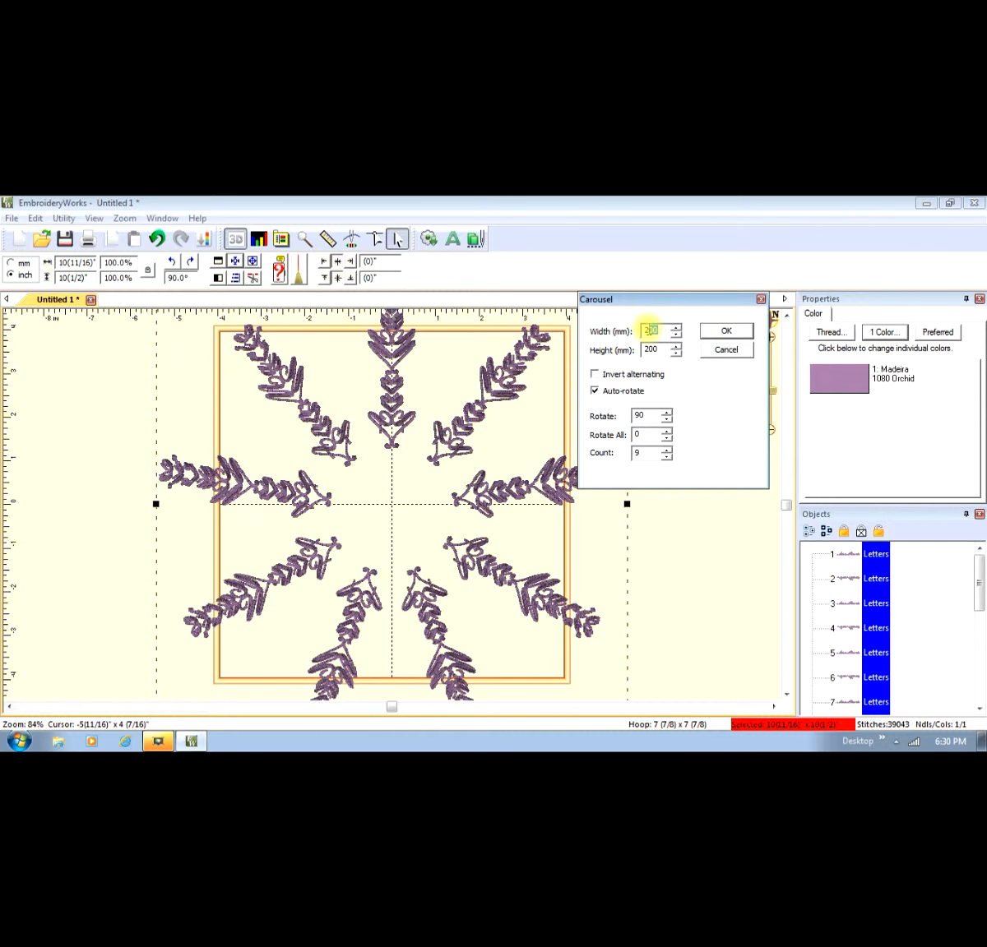
- Set the carousel's width and height to 130 mm
{"action": "left_click", "coordinate": [649, 329]}
{"action": "type", "text": "130"}
{"action": "left_click", "coordinate": [659, 350]}
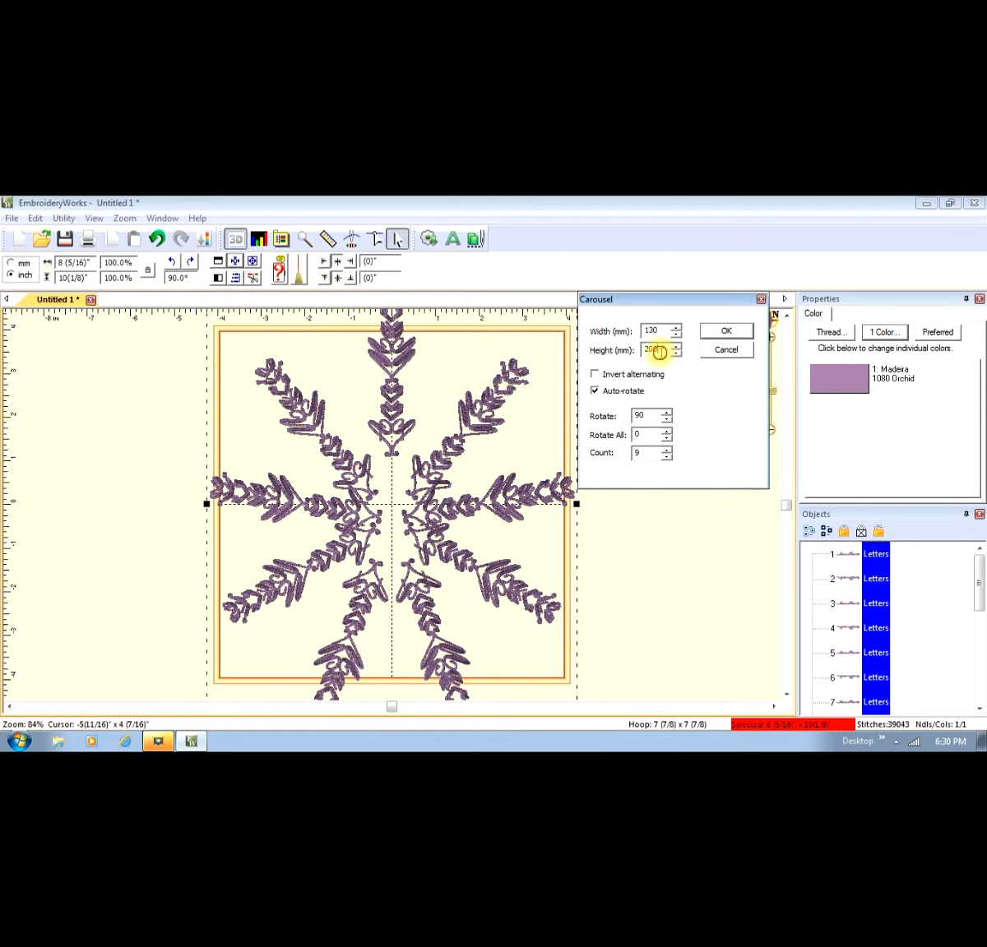
{"action": "type", "text": "130"}
{"action": "key", "text": "BackSpace"}
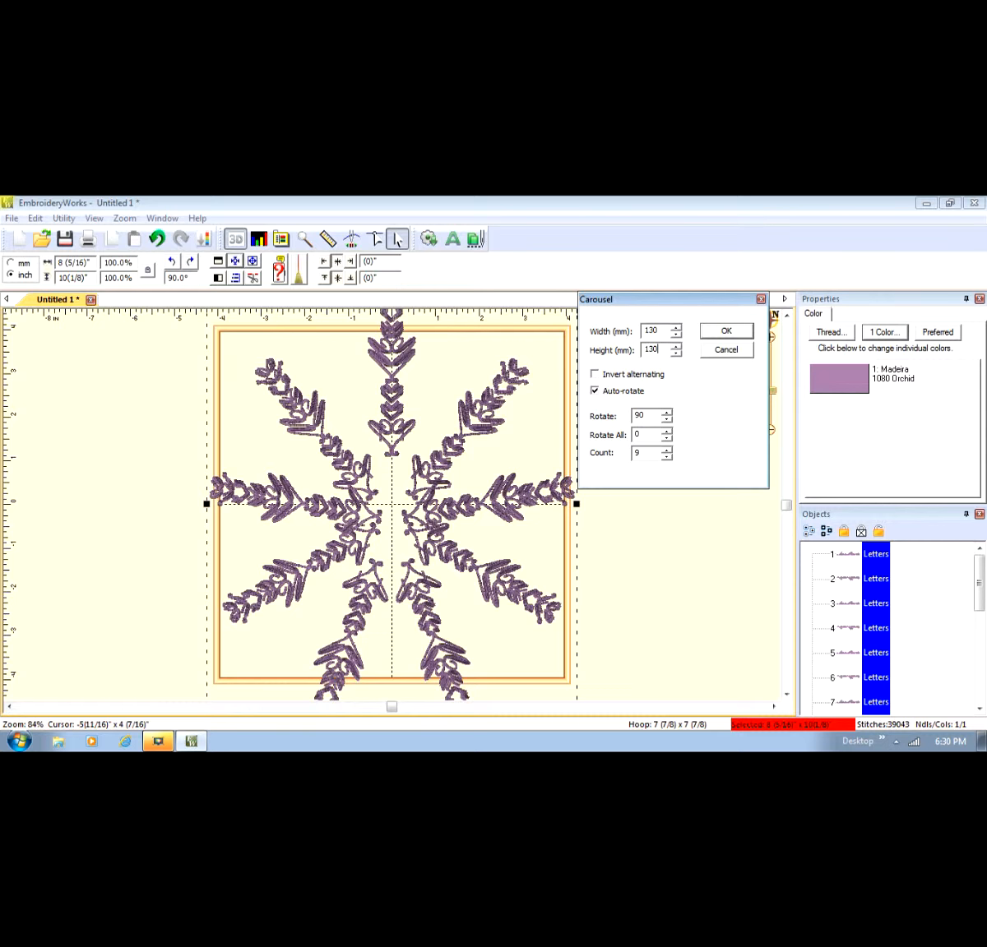
{"action": "left_click", "coordinate": [661, 332]}
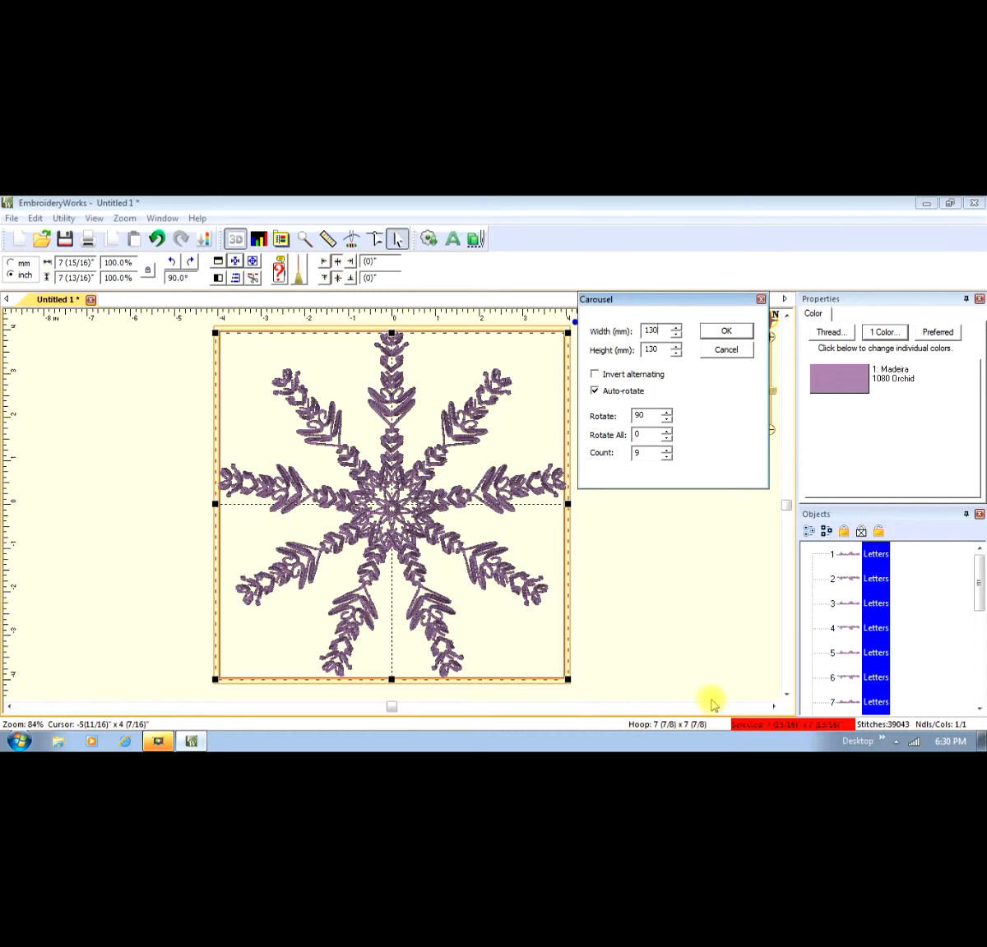
- Set the carousel's width and height to 125 mm and apply the Carousel to the lettering
{"action": "left_click", "coordinate": [657, 330]}
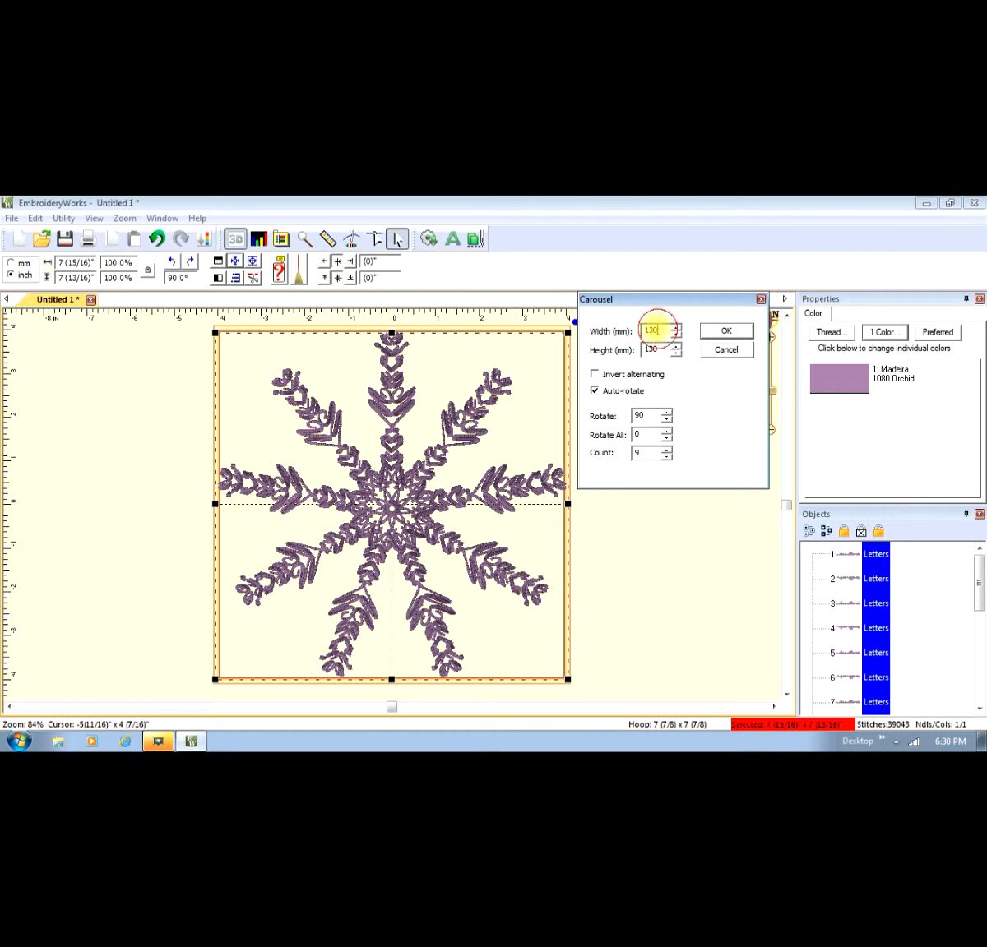
{"action": "double_click", "coordinate": [650, 330]}
{"action": "type", "text": "125"}
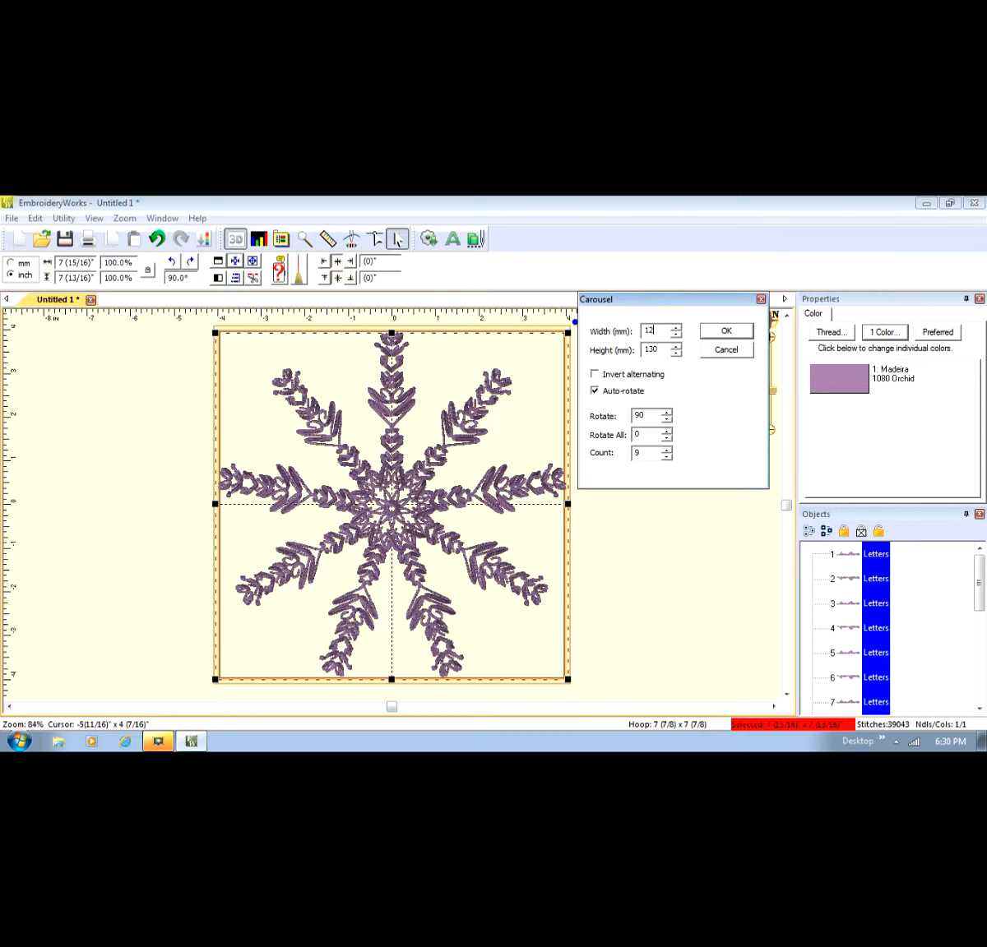
{"action": "double_click", "coordinate": [650, 350]}
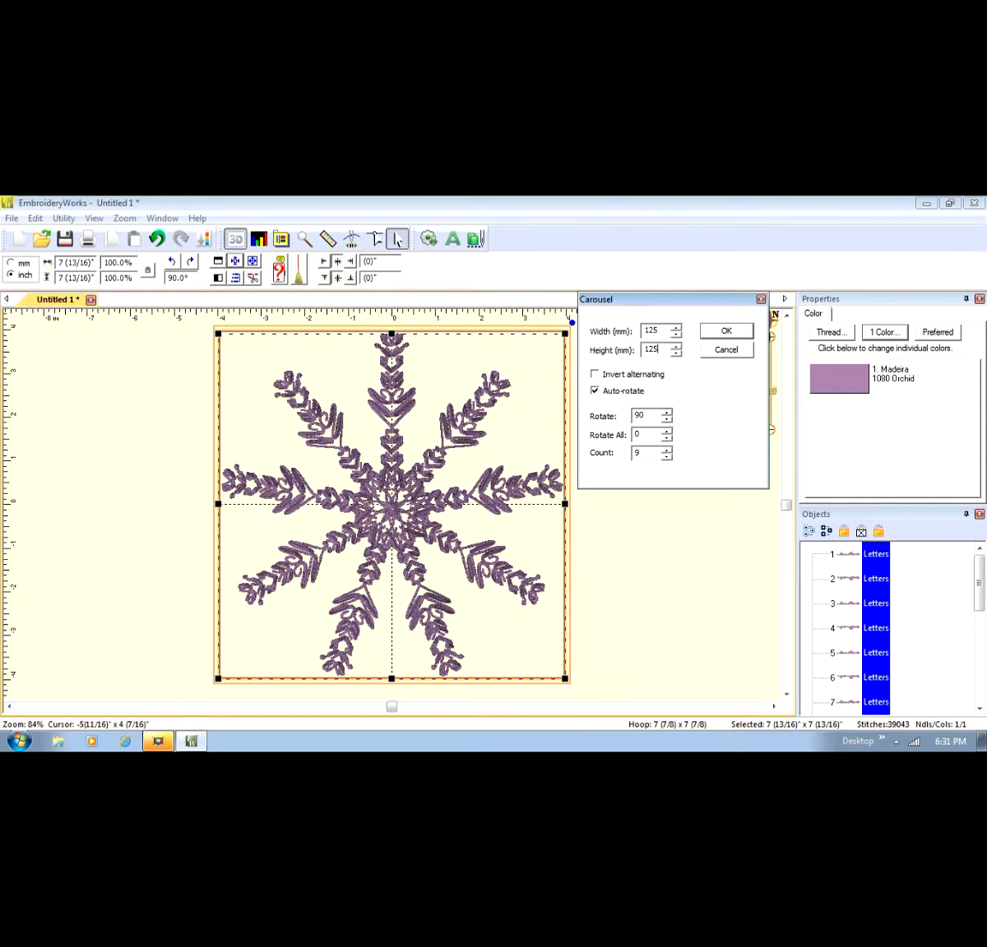
{"action": "type", "text": "125"}
{"action": "double_click", "coordinate": [654, 414]}
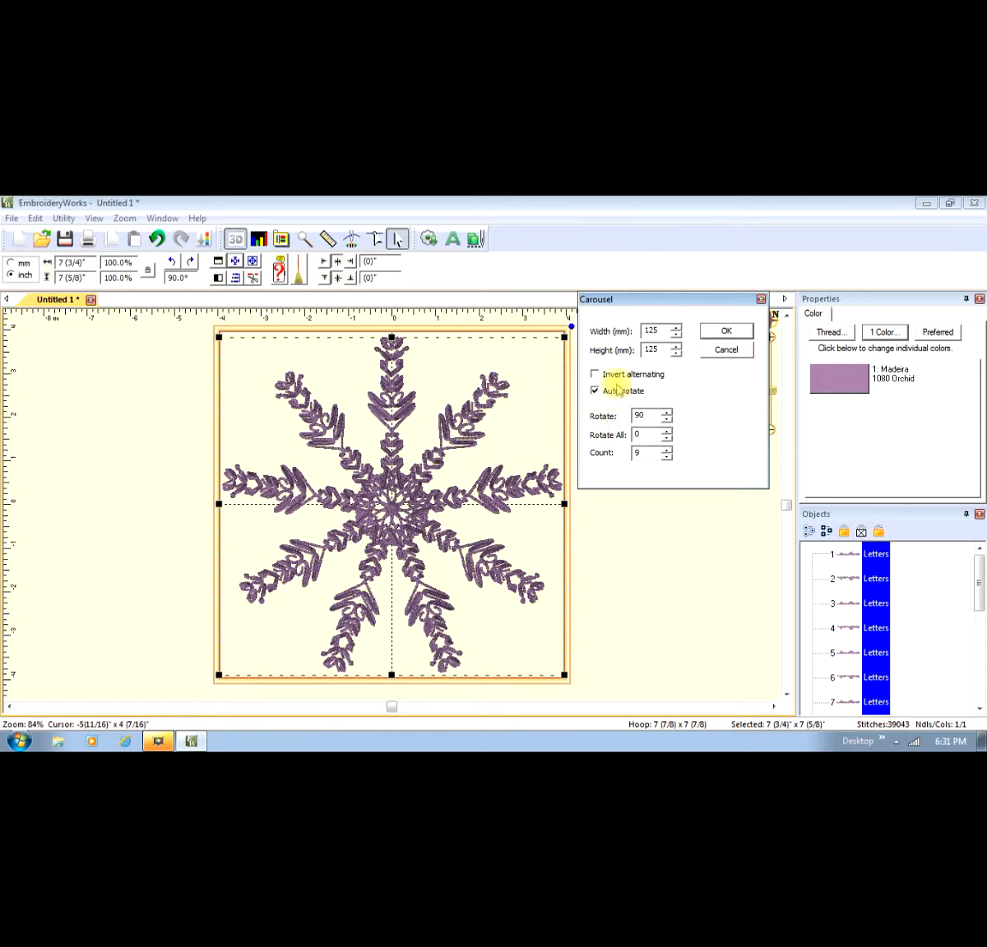
{"action": "left_click", "coordinate": [728, 333]}
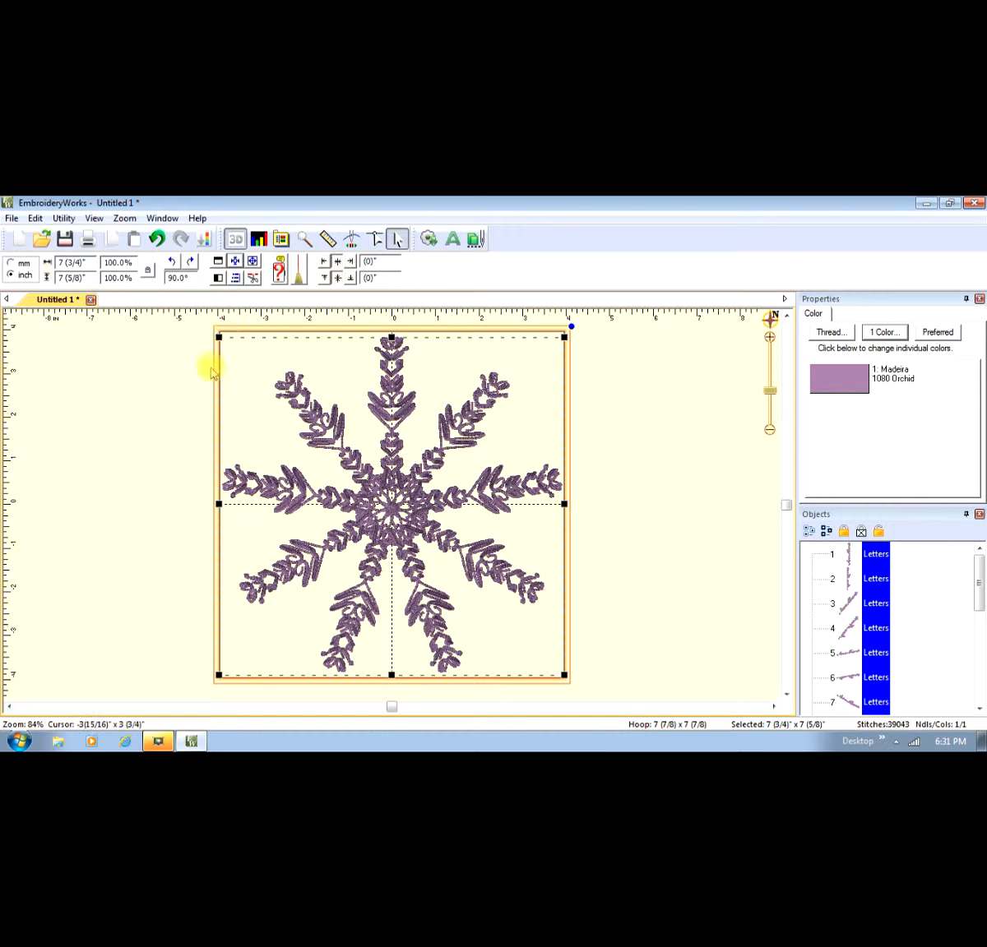
- Start saving the design as stitch and working files and go to the EWSnowflake folder in My Videos, Movavi Screen Capture
{"action": "left_click", "coordinate": [12, 219]}
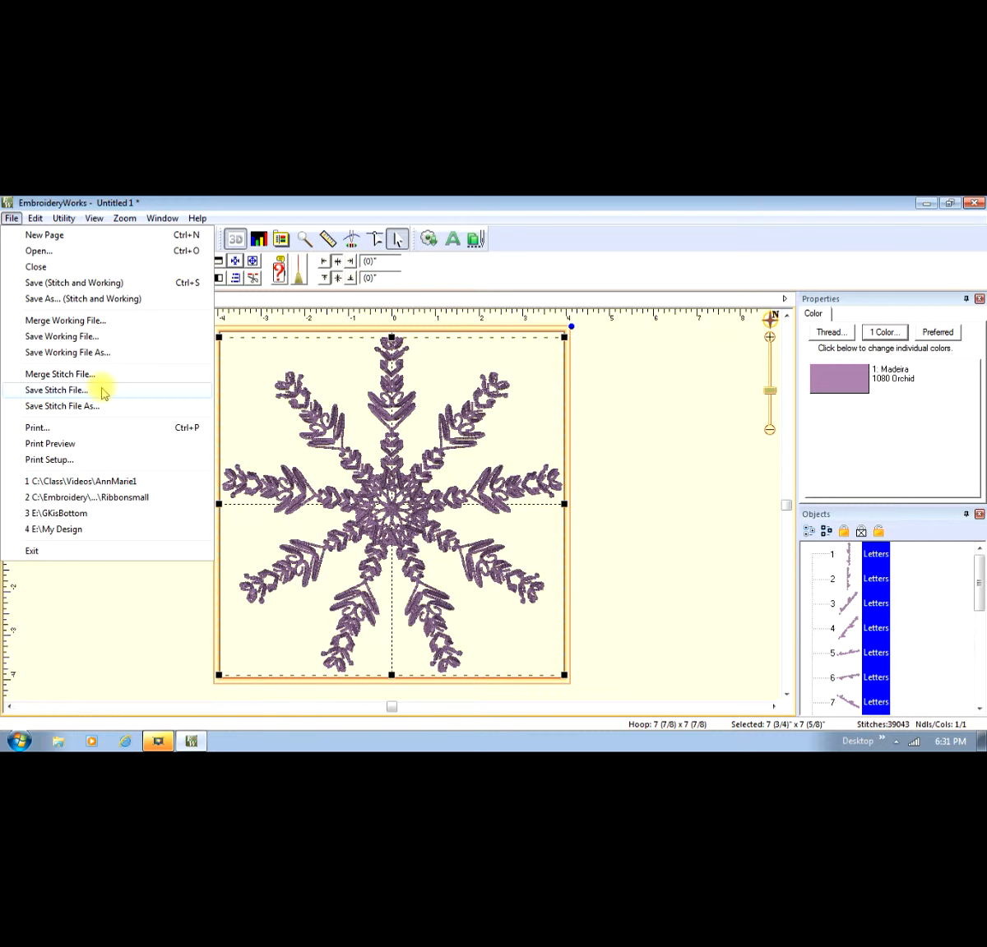
{"action": "left_click", "coordinate": [120, 303]}
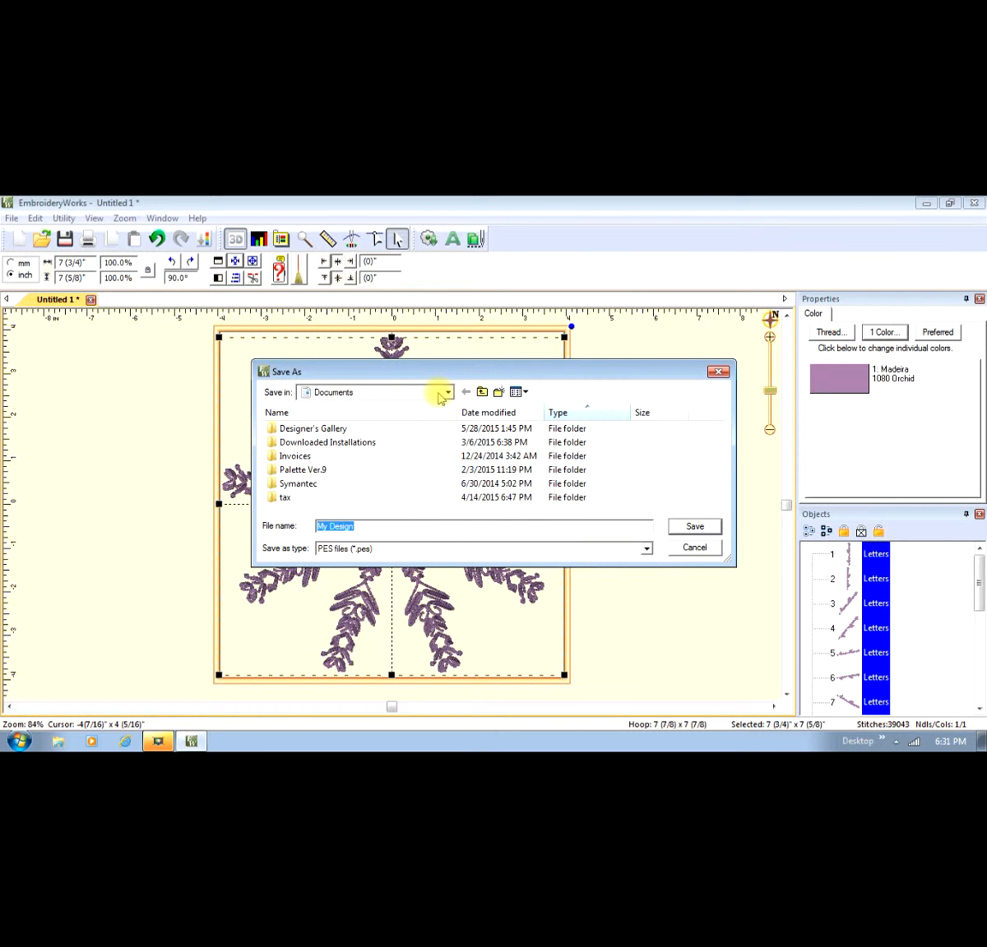
{"action": "left_click", "coordinate": [448, 393]}
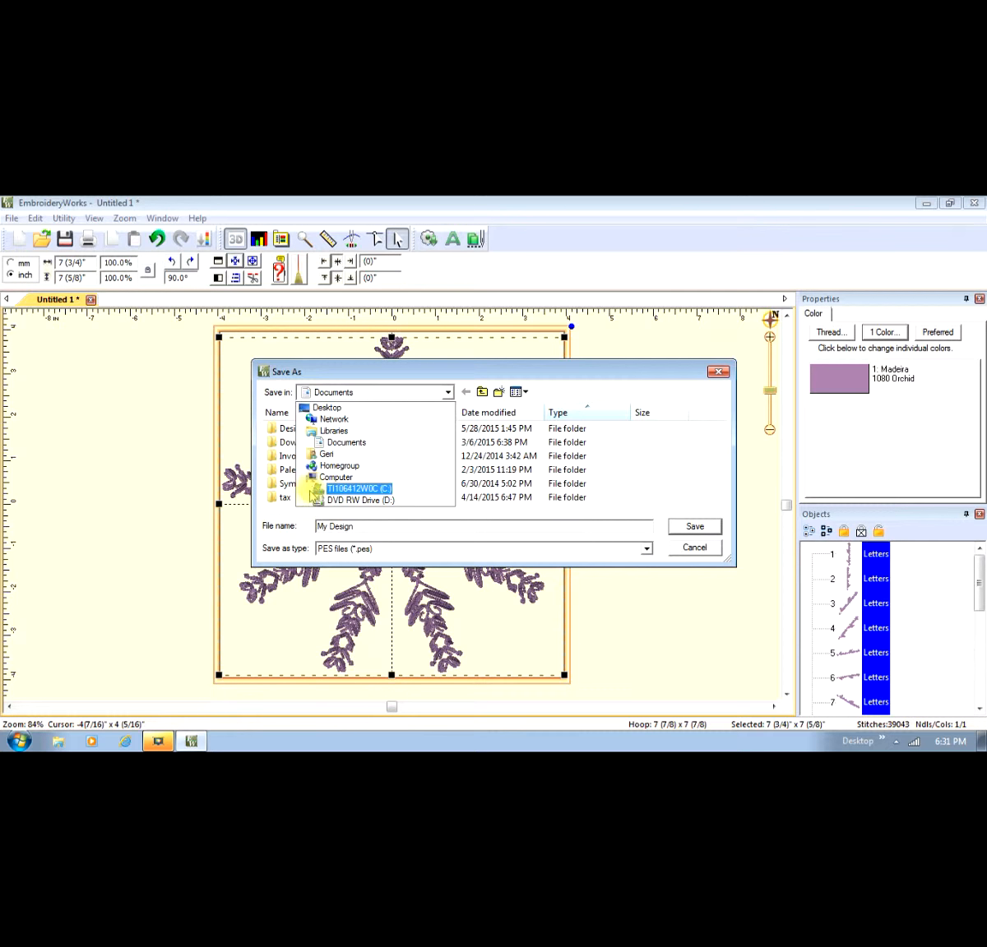
{"action": "left_click", "coordinate": [329, 453]}
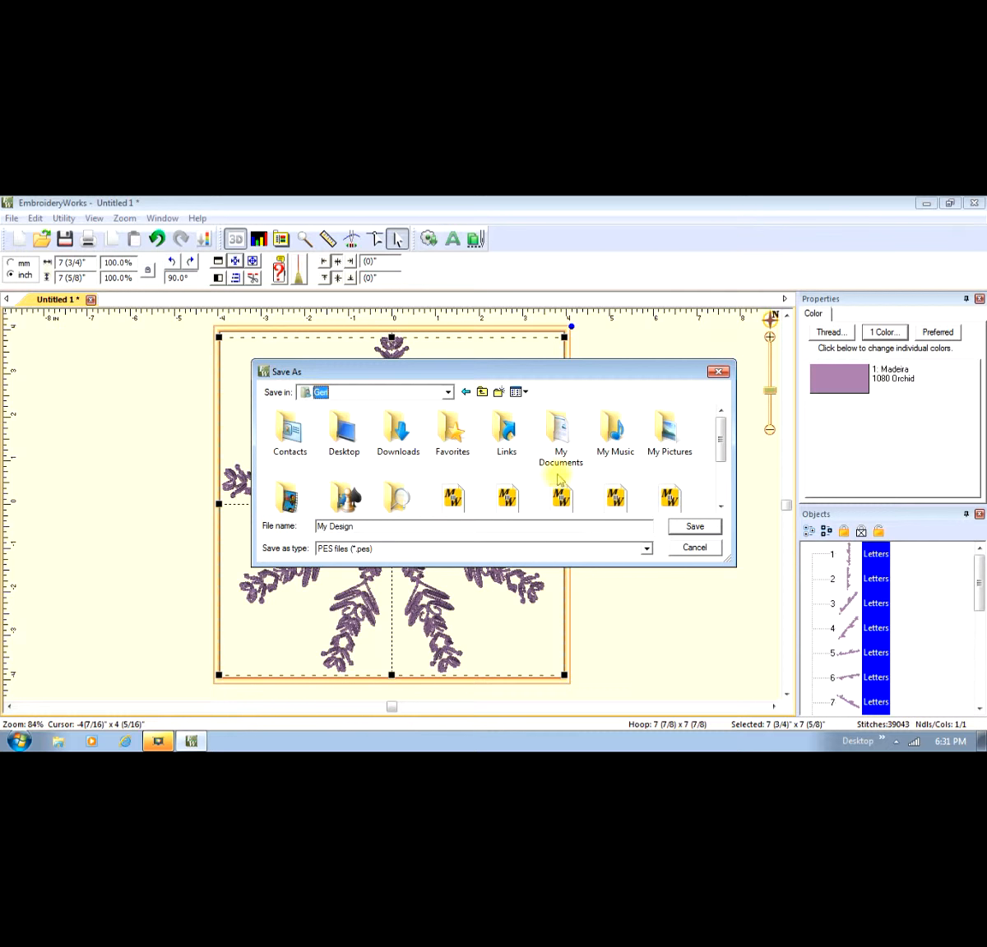
{"action": "left_click_drag", "start_coordinate": [722, 437], "coordinate": [724, 460]}
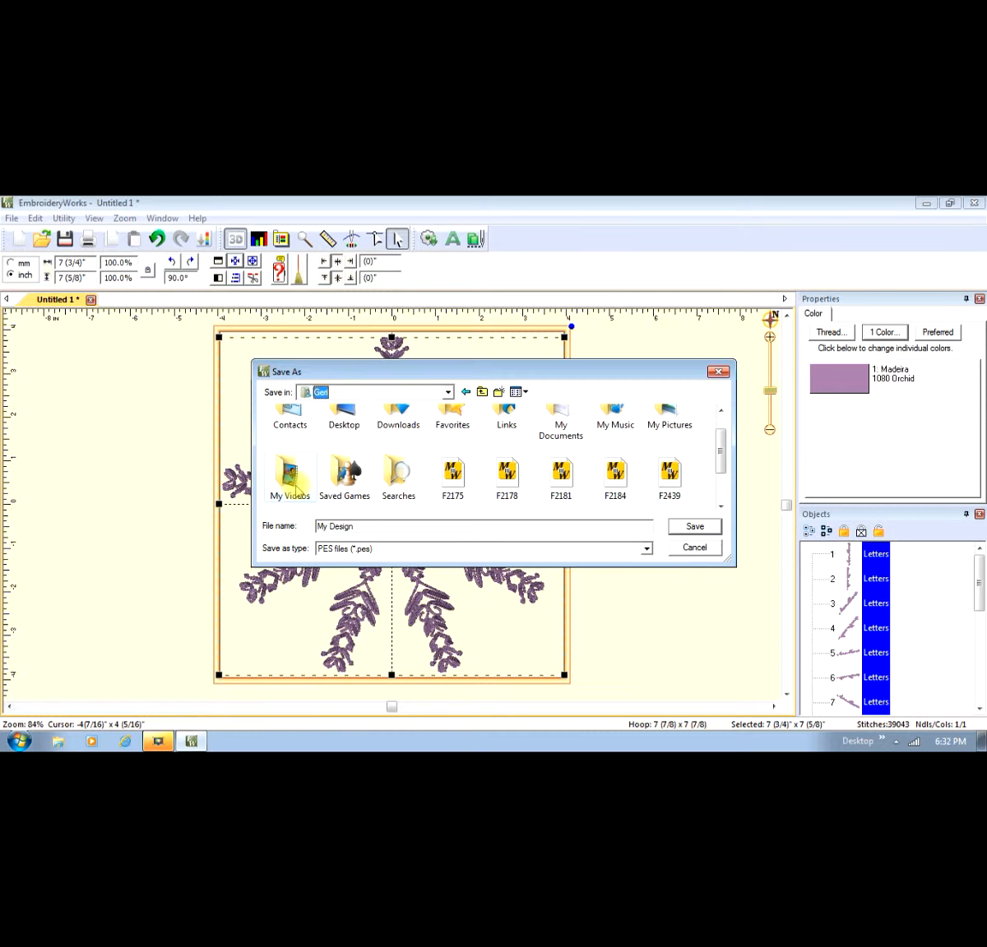
{"action": "double_click", "coordinate": [292, 477]}
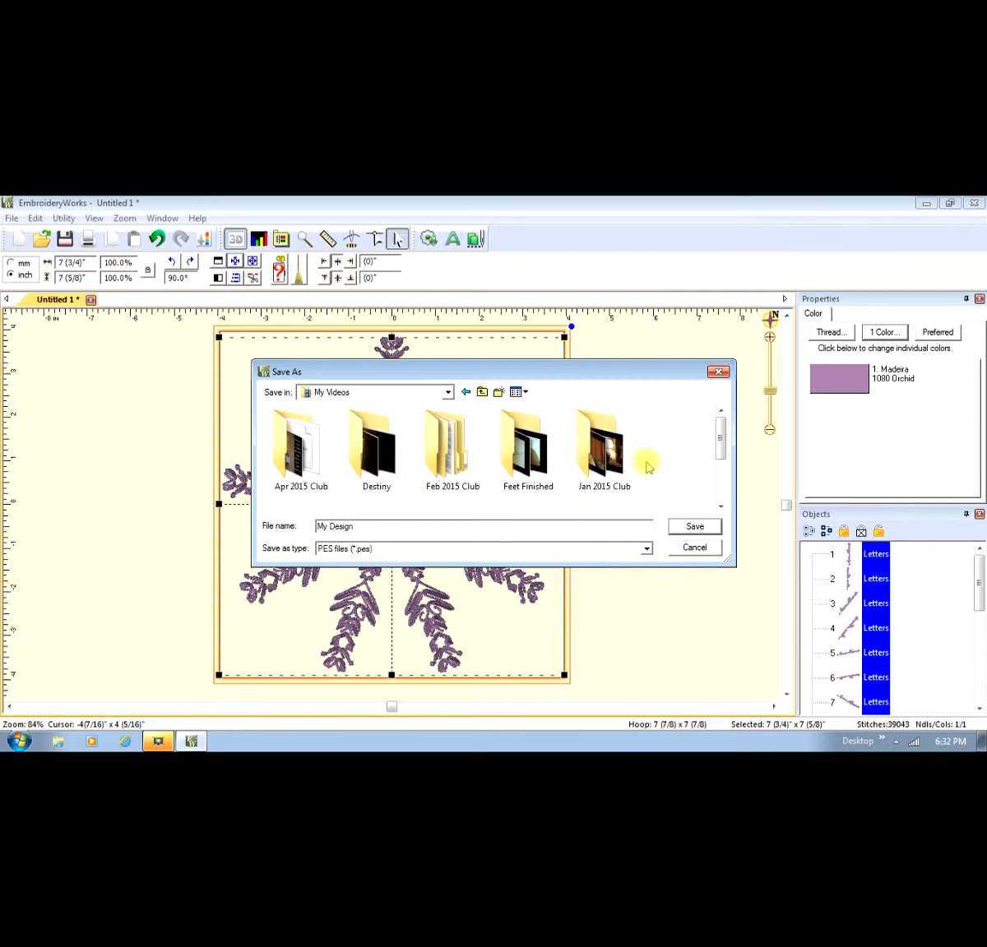
{"action": "left_click_drag", "start_coordinate": [721, 438], "coordinate": [725, 494]}
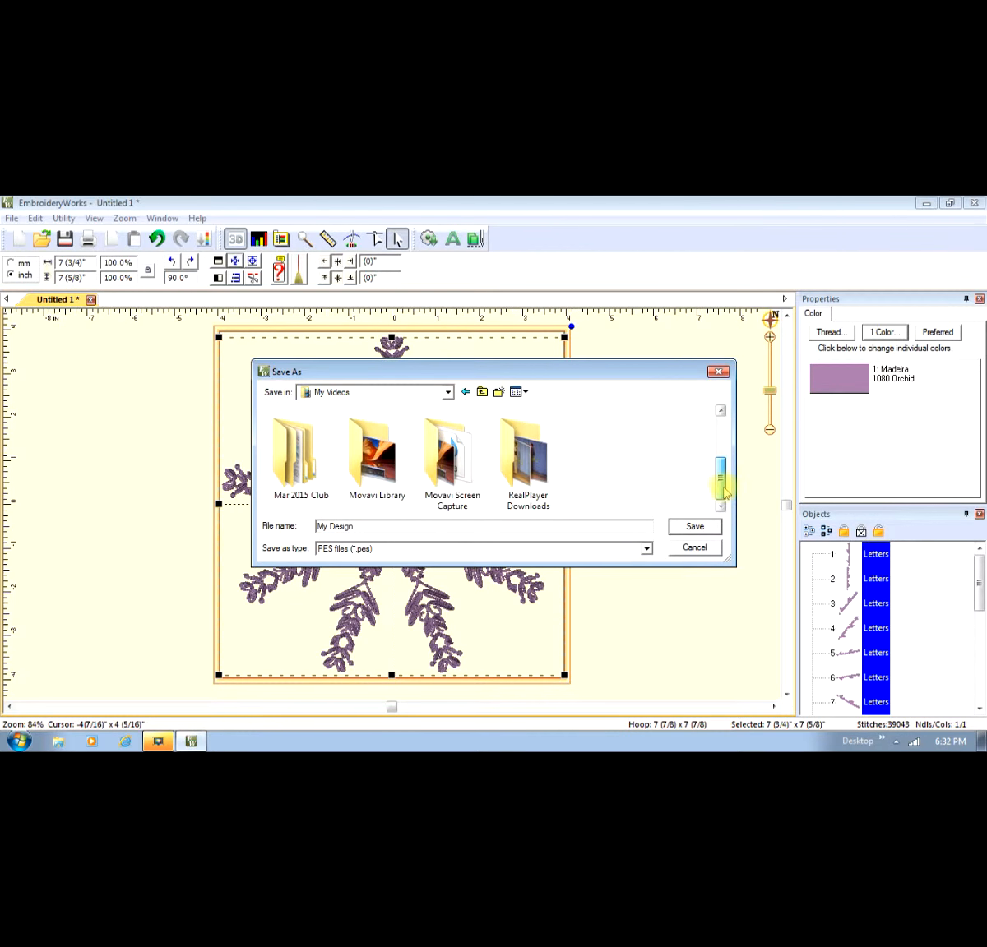
{"action": "double_click", "coordinate": [455, 485]}
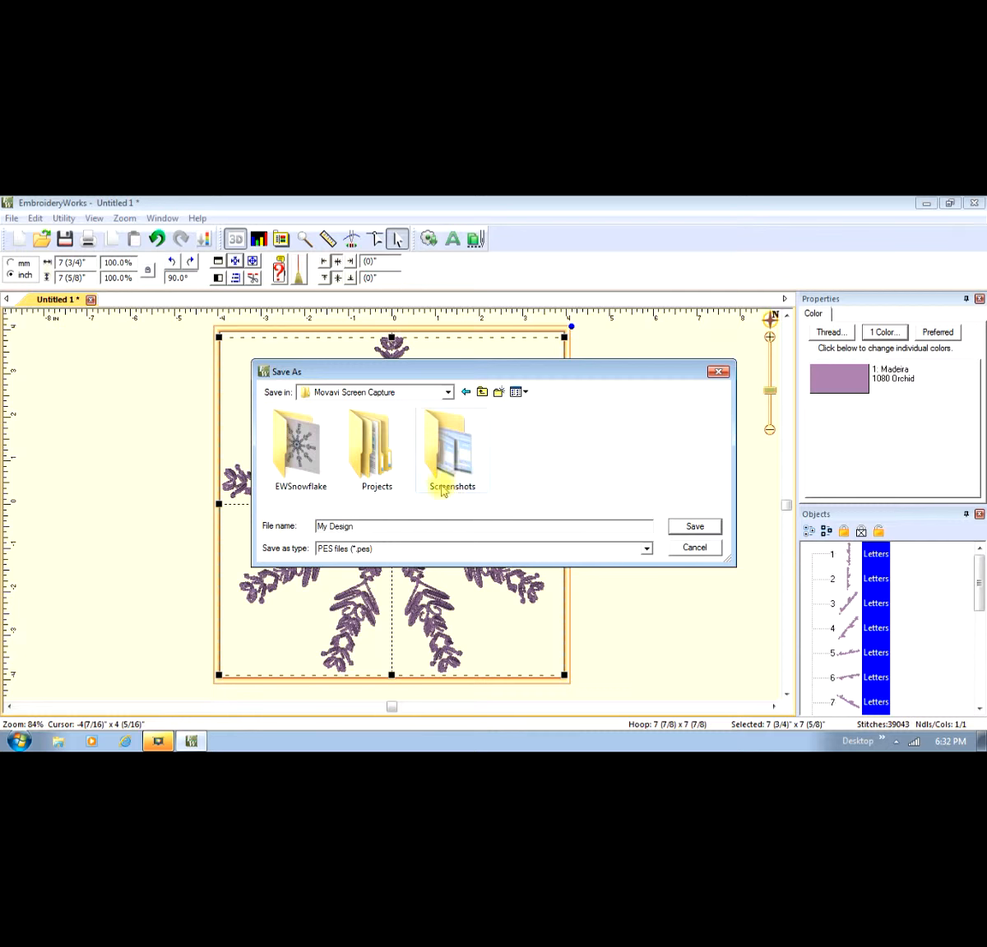
{"action": "double_click", "coordinate": [299, 444]}
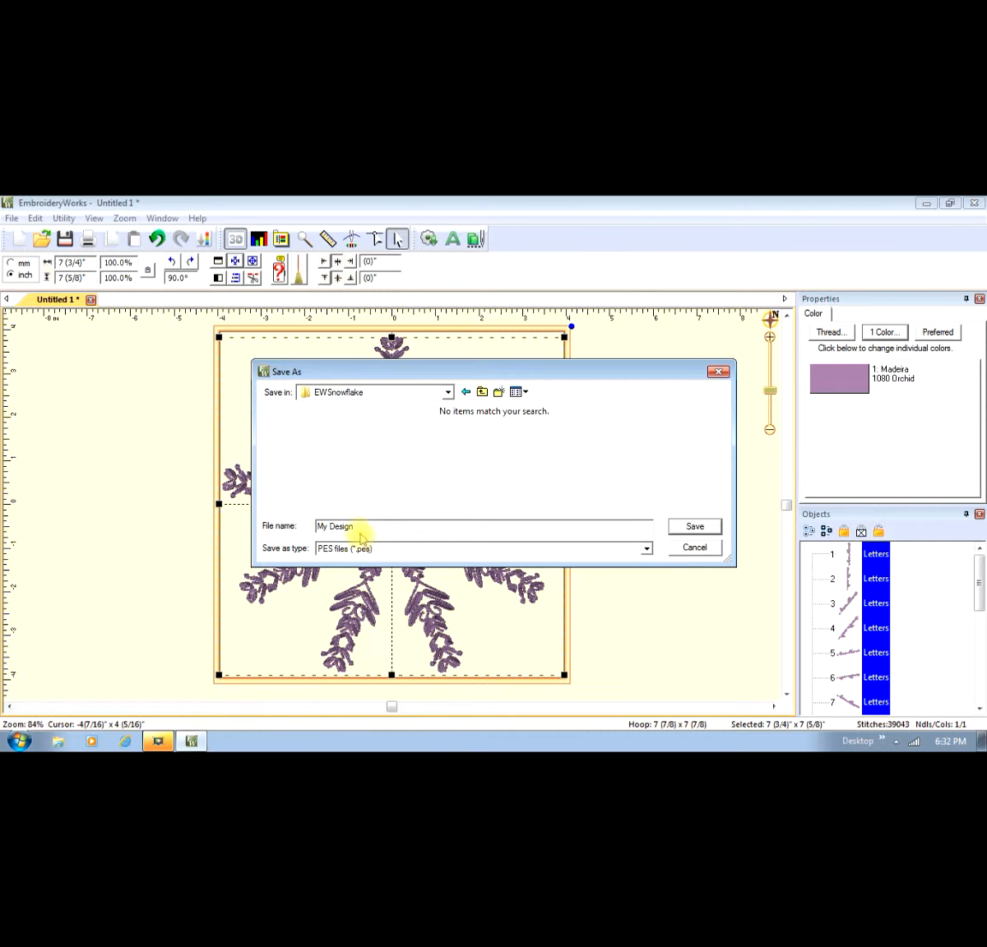
- Name the file Snowflake1 and save it in PES format in the EWSnowflake folder
{"action": "left_click_drag", "start_coordinate": [353, 526], "coordinate": [316, 526]}
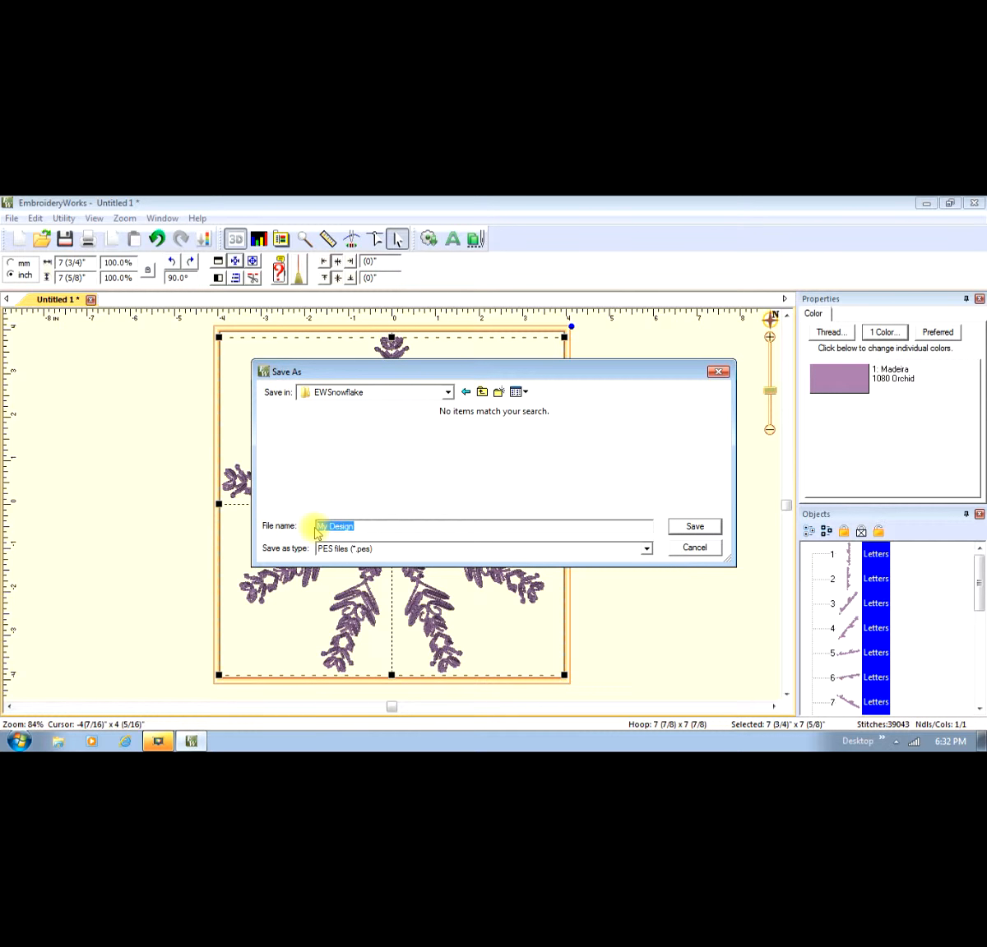
{"action": "type", "text": "Snowfla"}
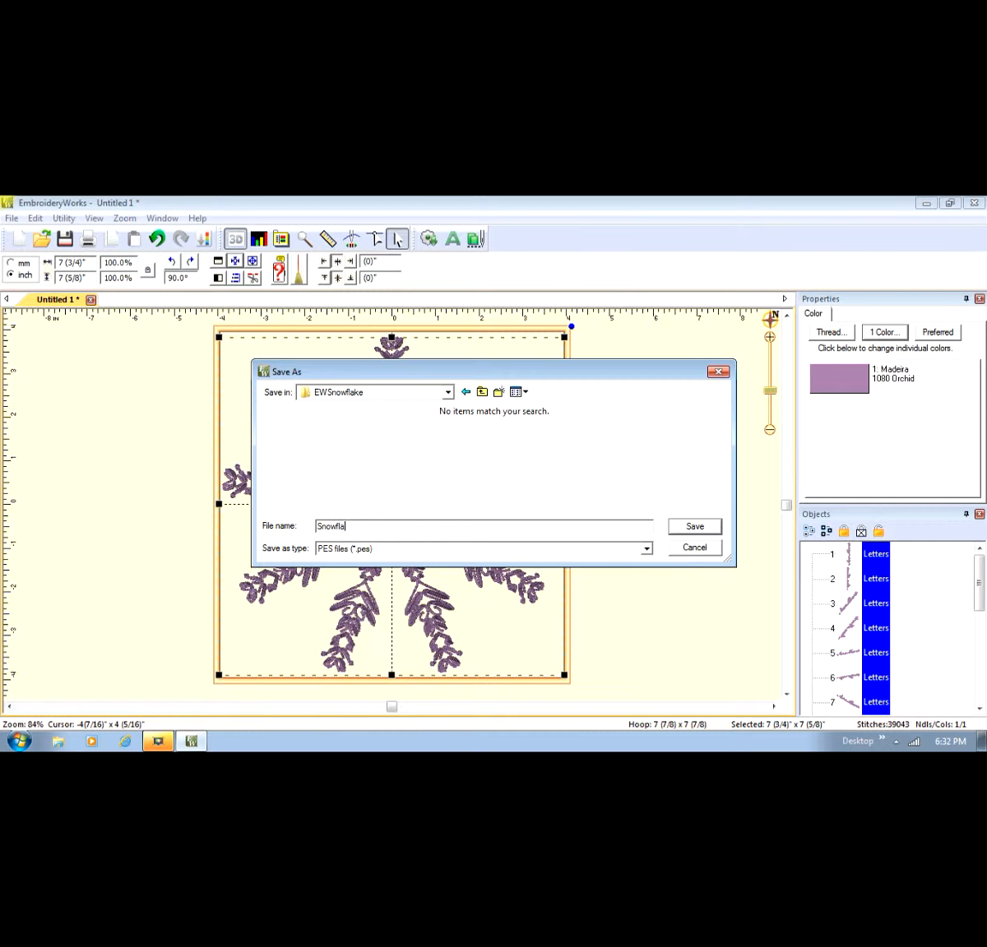
{"action": "type", "text": "ke1"}
{"action": "double_click", "coordinate": [315, 530]}
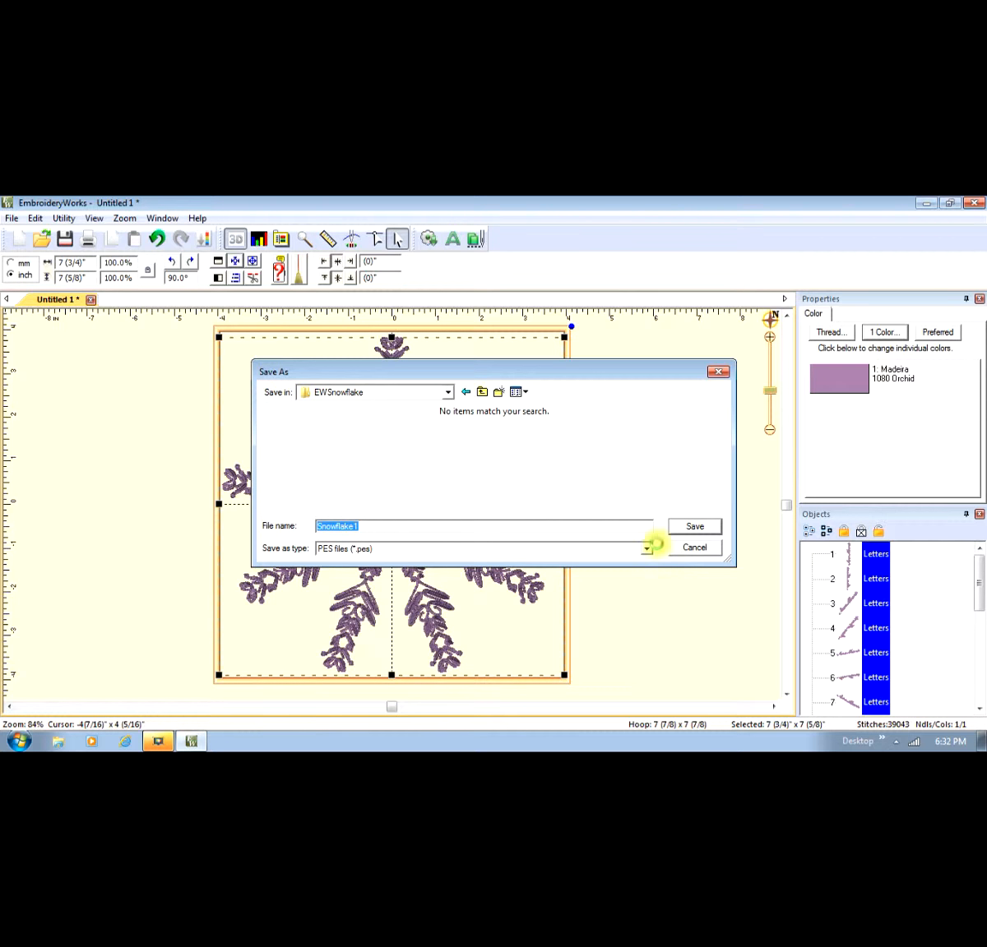
{"action": "left_click", "coordinate": [695, 527]}
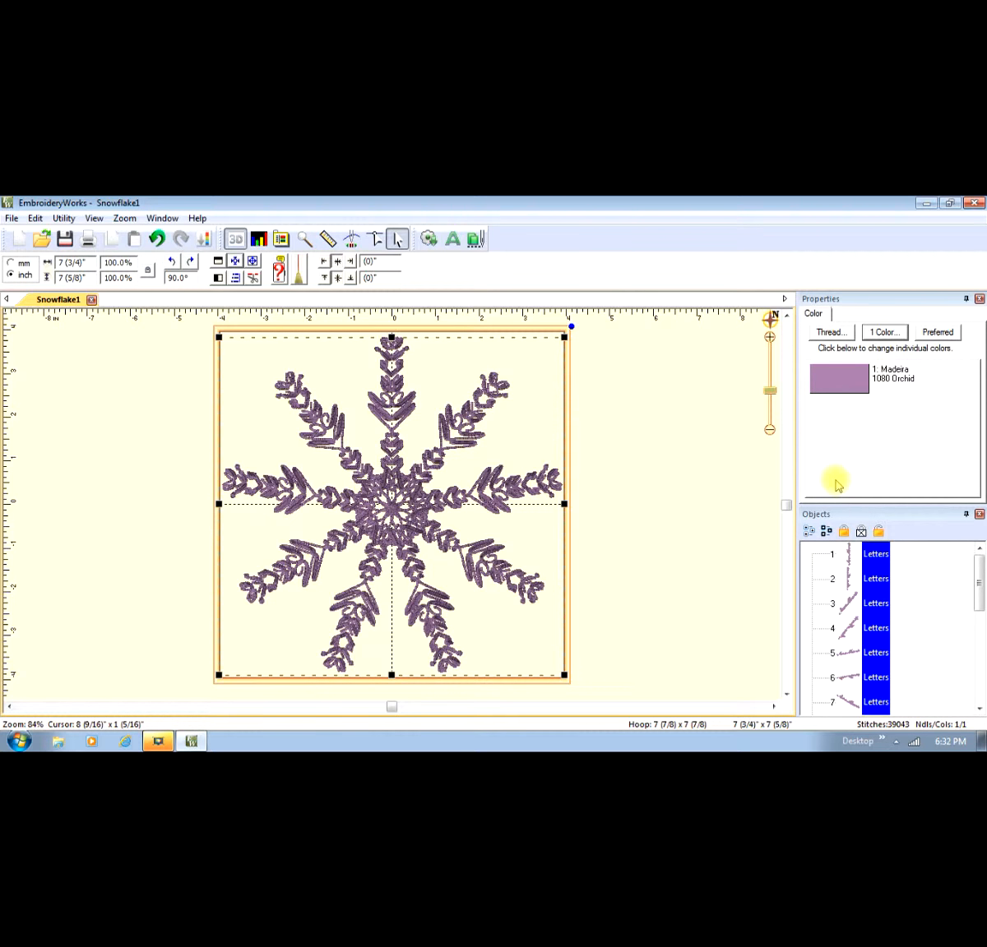
{"action": "left_click", "coordinate": [809, 532]}
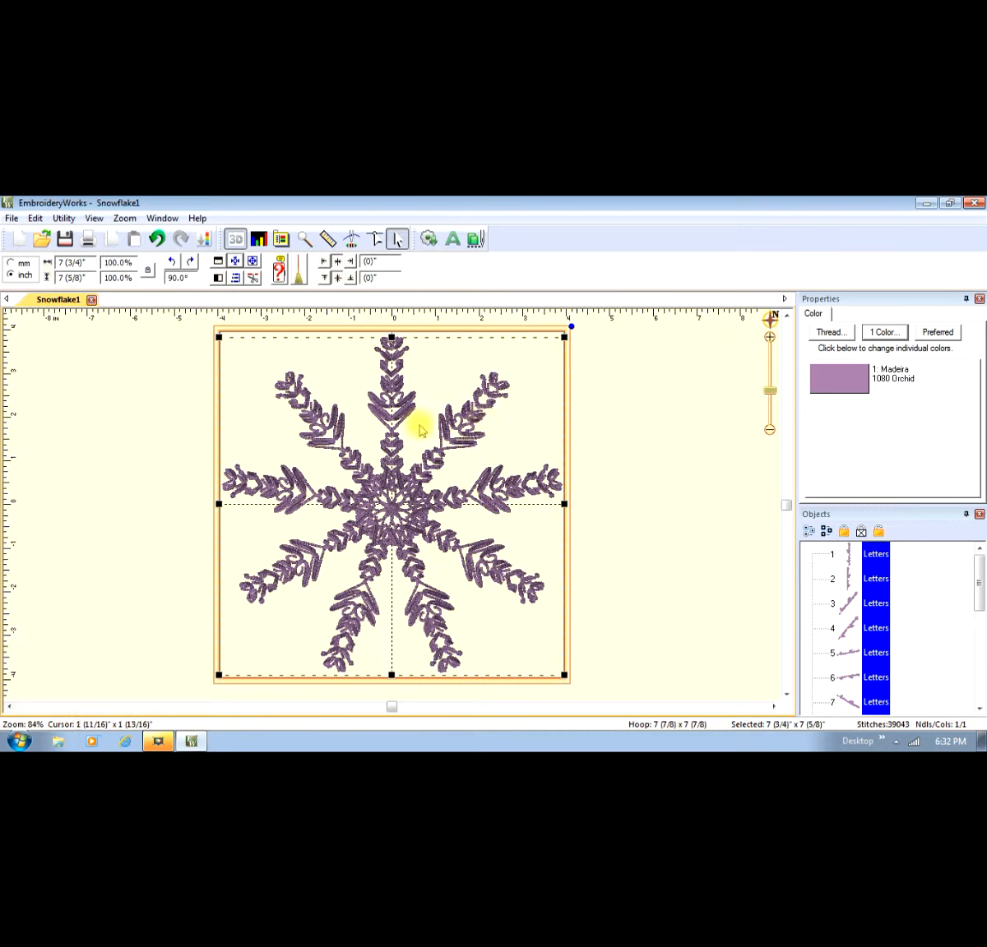
- Create a new design, insert lettering in it and replace the sample text with the person's first name
{"action": "left_click", "coordinate": [17, 243]}
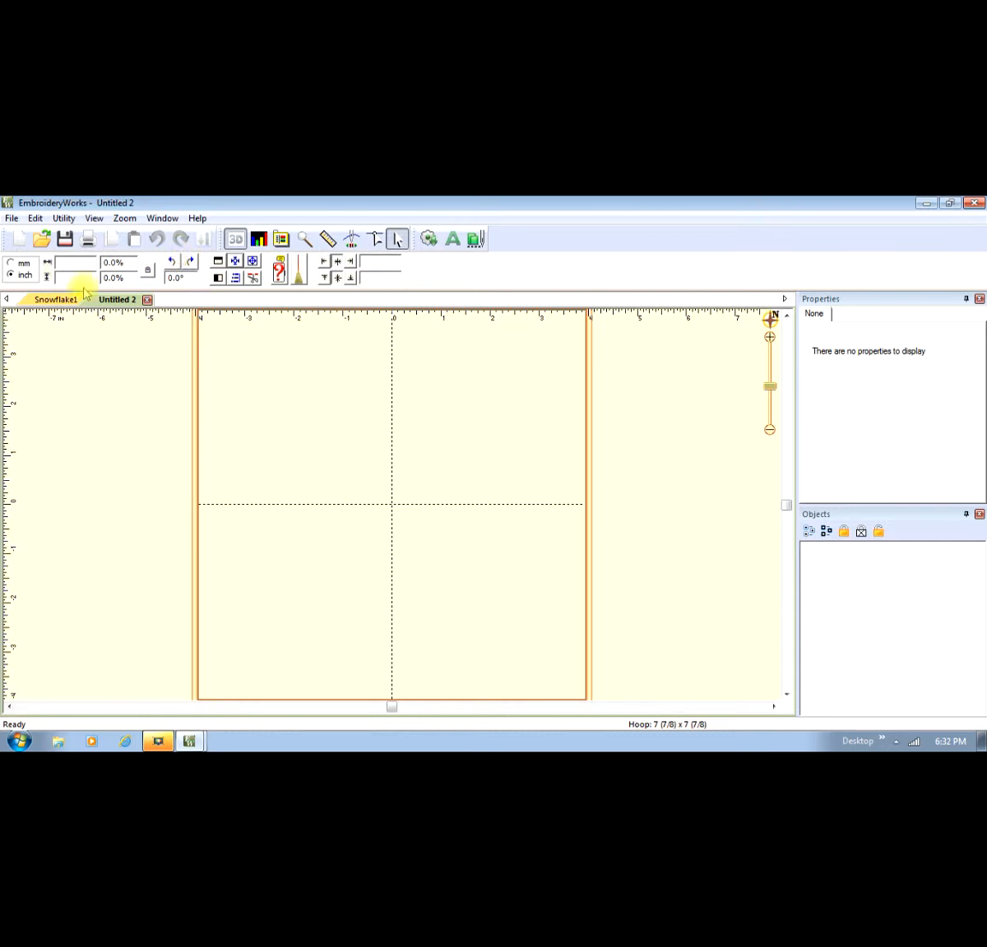
{"action": "left_click", "coordinate": [70, 220]}
{"action": "left_click", "coordinate": [452, 239]}
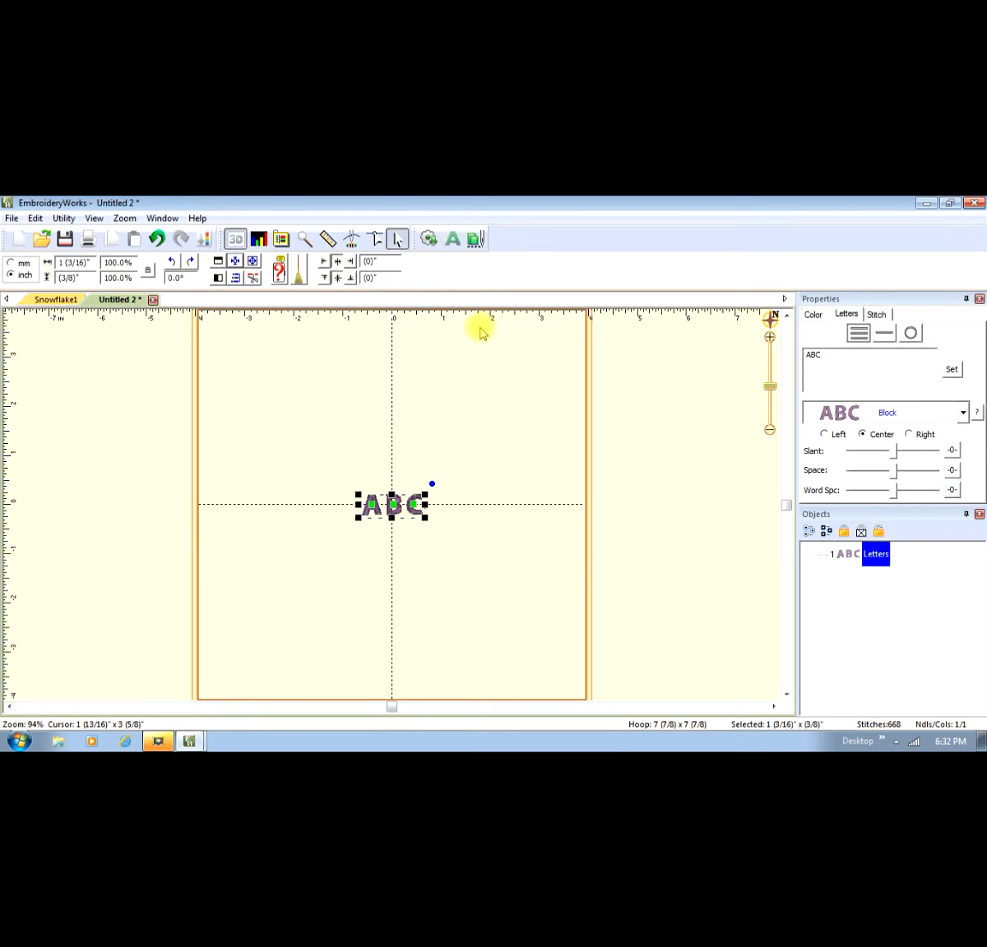
{"action": "left_click_drag", "start_coordinate": [820, 354], "coordinate": [793, 365]}
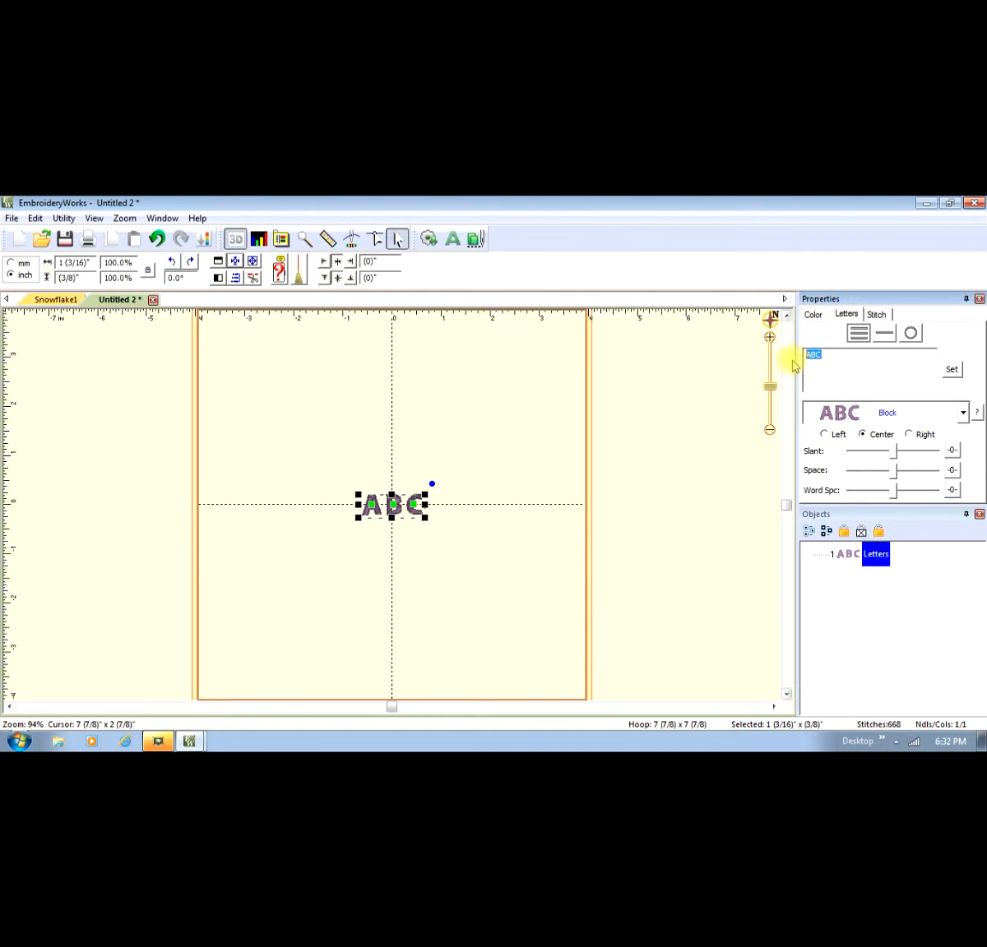
{"action": "type", "text": "AnnMarie"}
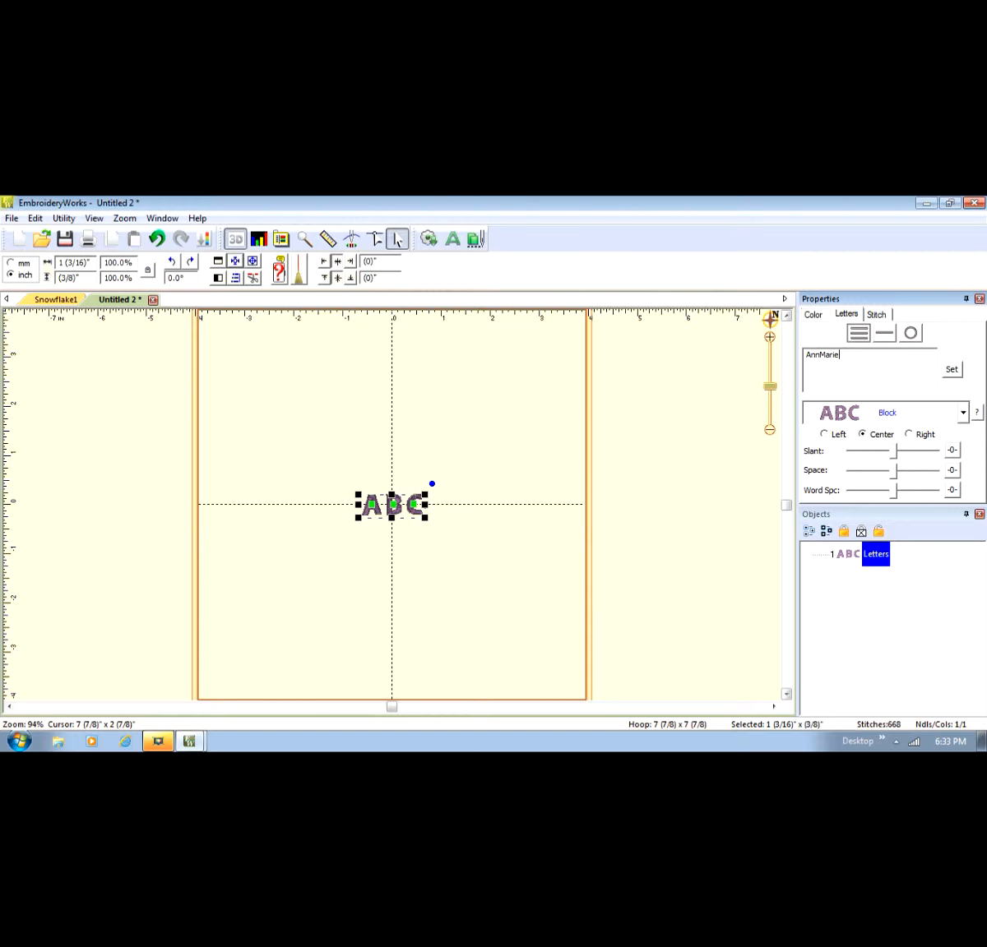
{"action": "left_click", "coordinate": [951, 370]}
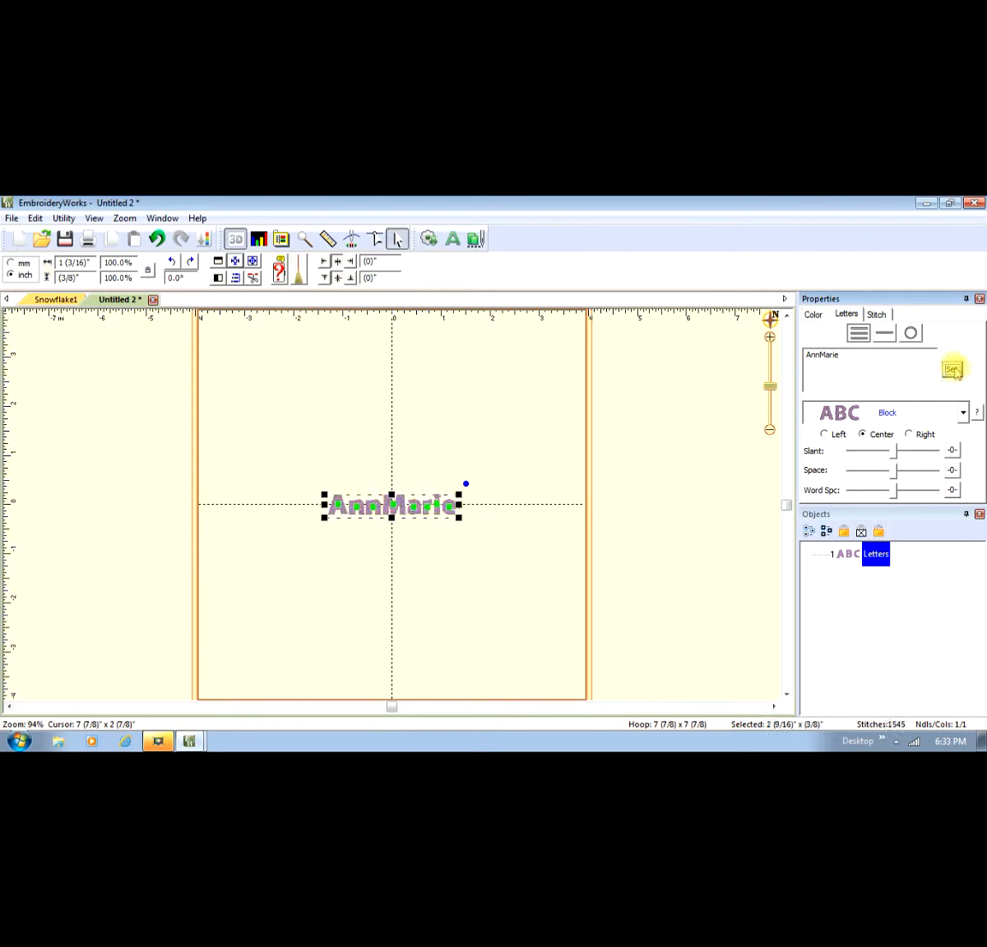
- Change the lettering's font to Philly
{"action": "left_click", "coordinate": [963, 413]}
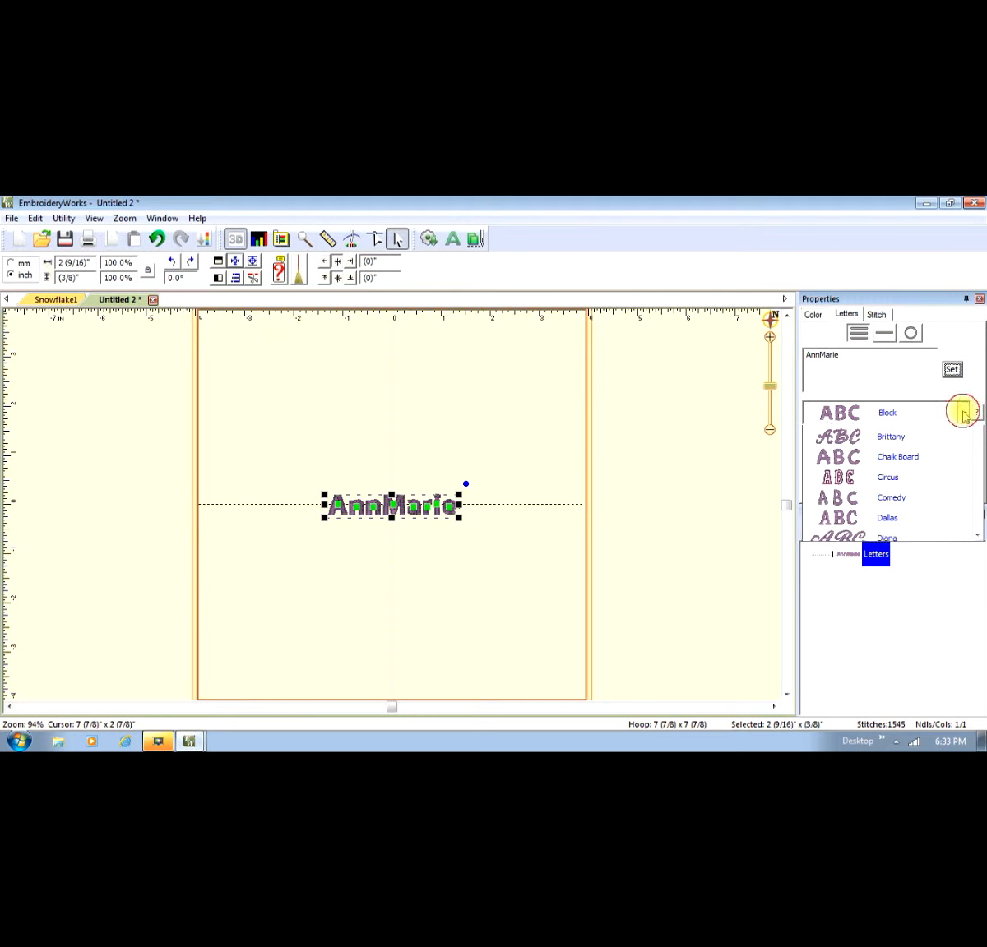
{"action": "left_click_drag", "start_coordinate": [978, 462], "coordinate": [979, 549]}
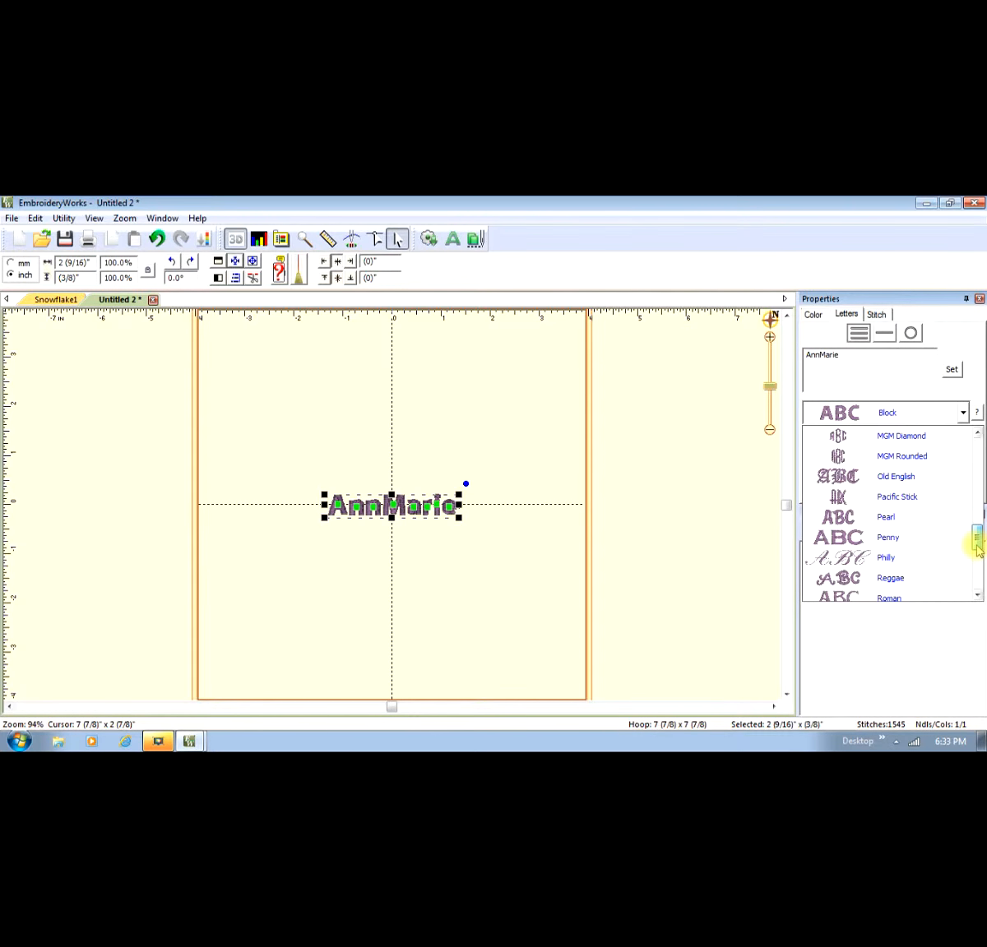
{"action": "left_click", "coordinate": [904, 561]}
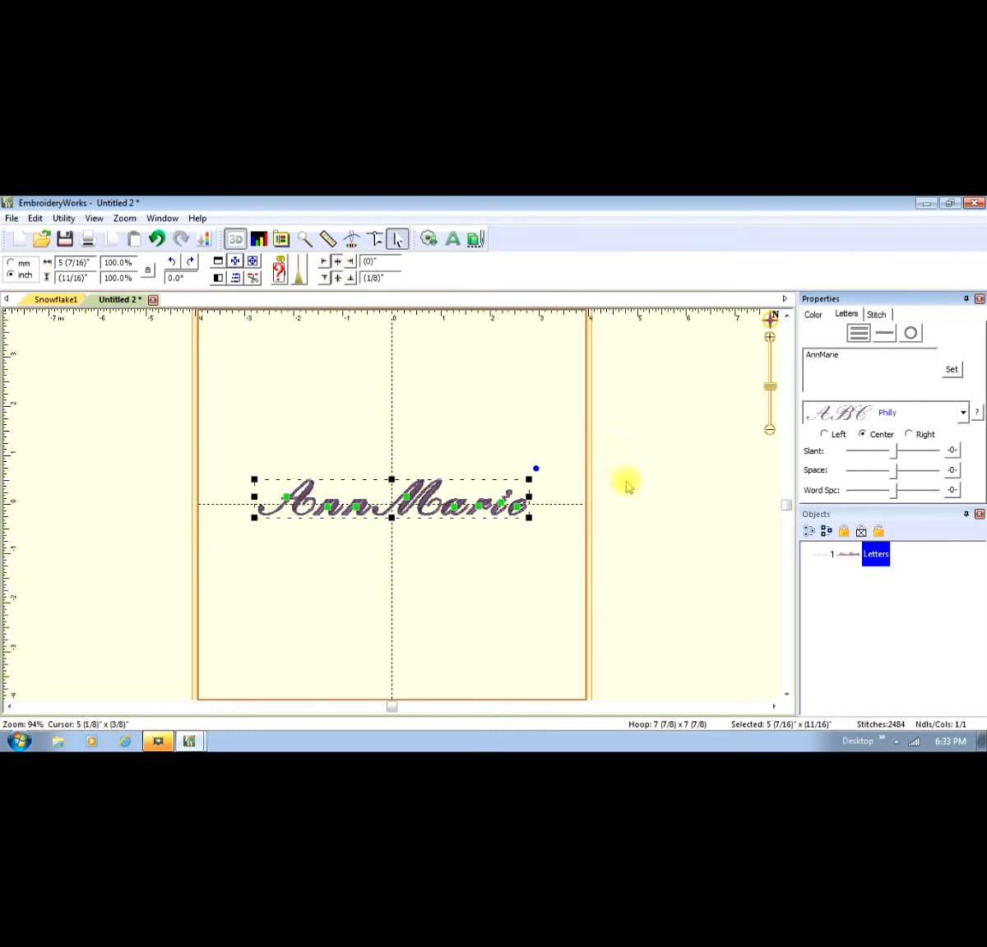
- Set the lettering's width to 3.96 inches
{"action": "left_click_drag", "start_coordinate": [88, 263], "coordinate": [59, 265]}
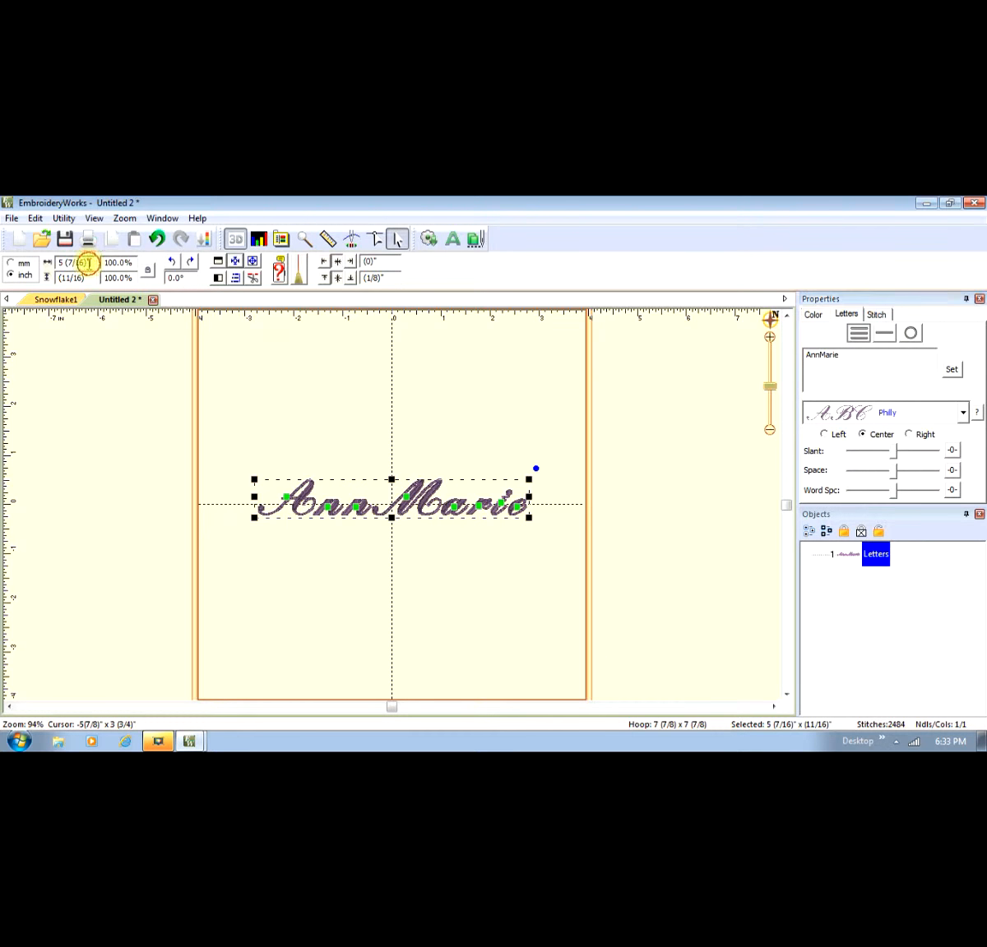
{"action": "type", "text": "3.95"}
{"action": "key", "text": "BackSpace"}
{"action": "type", "text": "6"}
{"action": "left_click_drag", "start_coordinate": [71, 277], "coordinate": [75, 279]}
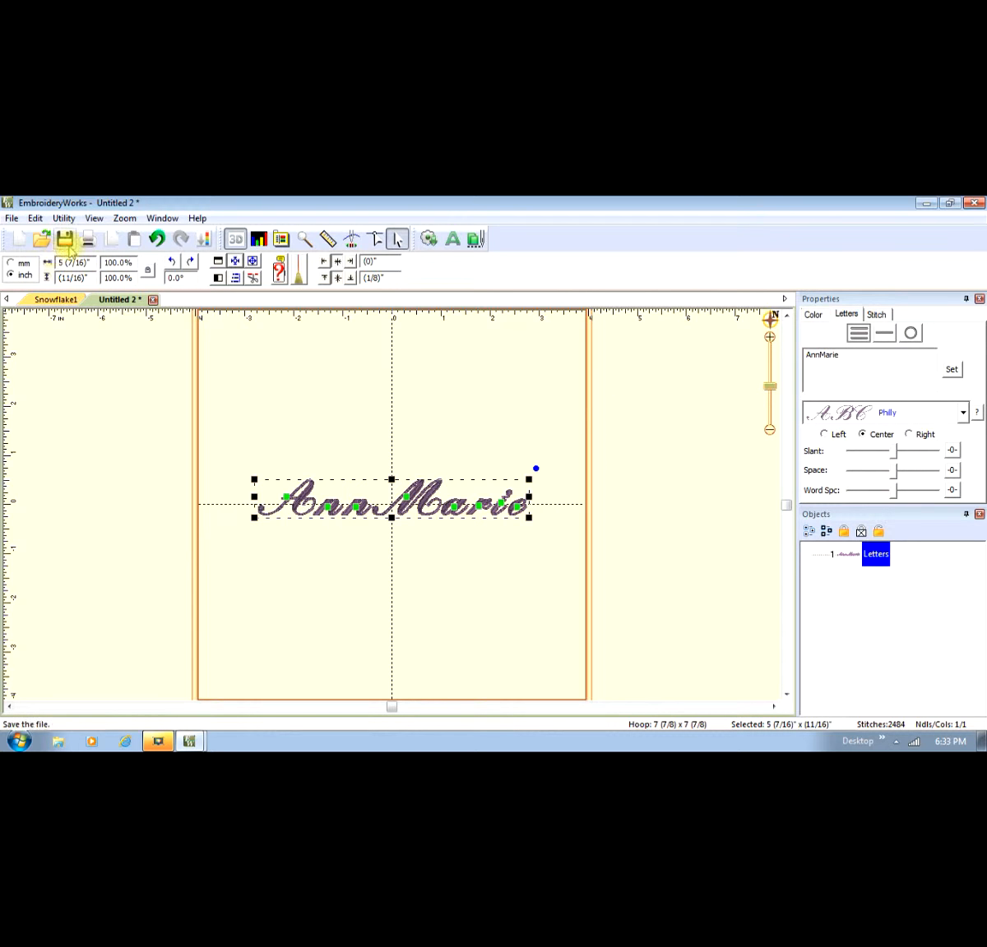
{"action": "left_click_drag", "start_coordinate": [89, 263], "coordinate": [53, 262]}
{"action": "type", "text": "3"}
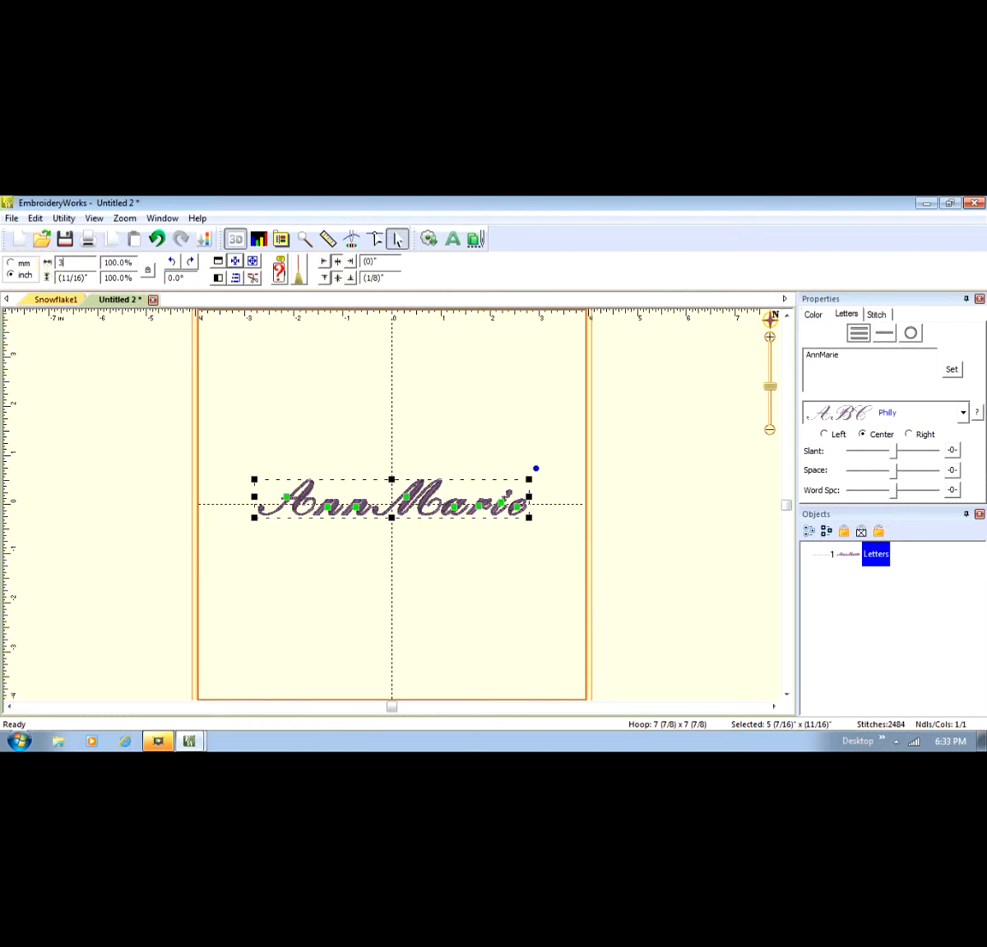
{"action": "type", "text": ".96"}
{"action": "key", "text": "Return"}
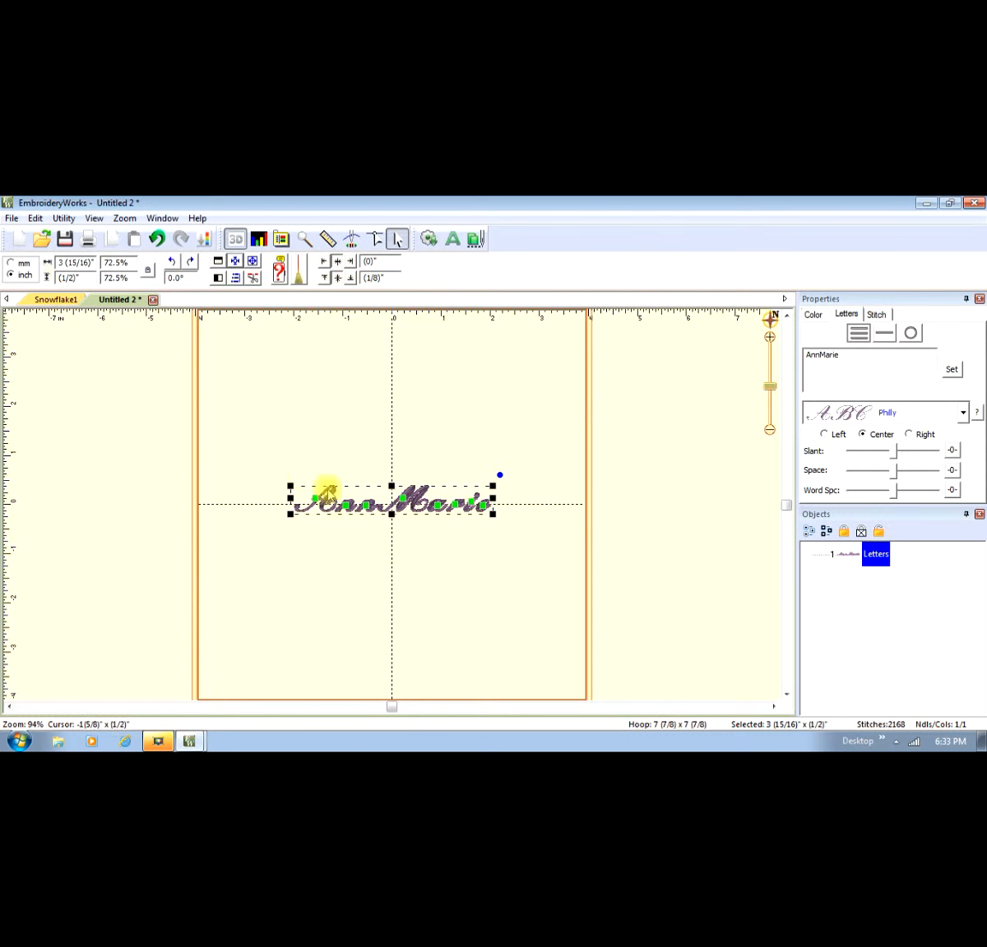
- Copy the name lettering and move the original up about 11/16 inch to free space beneath it
{"action": "right_click", "coordinate": [354, 502]}
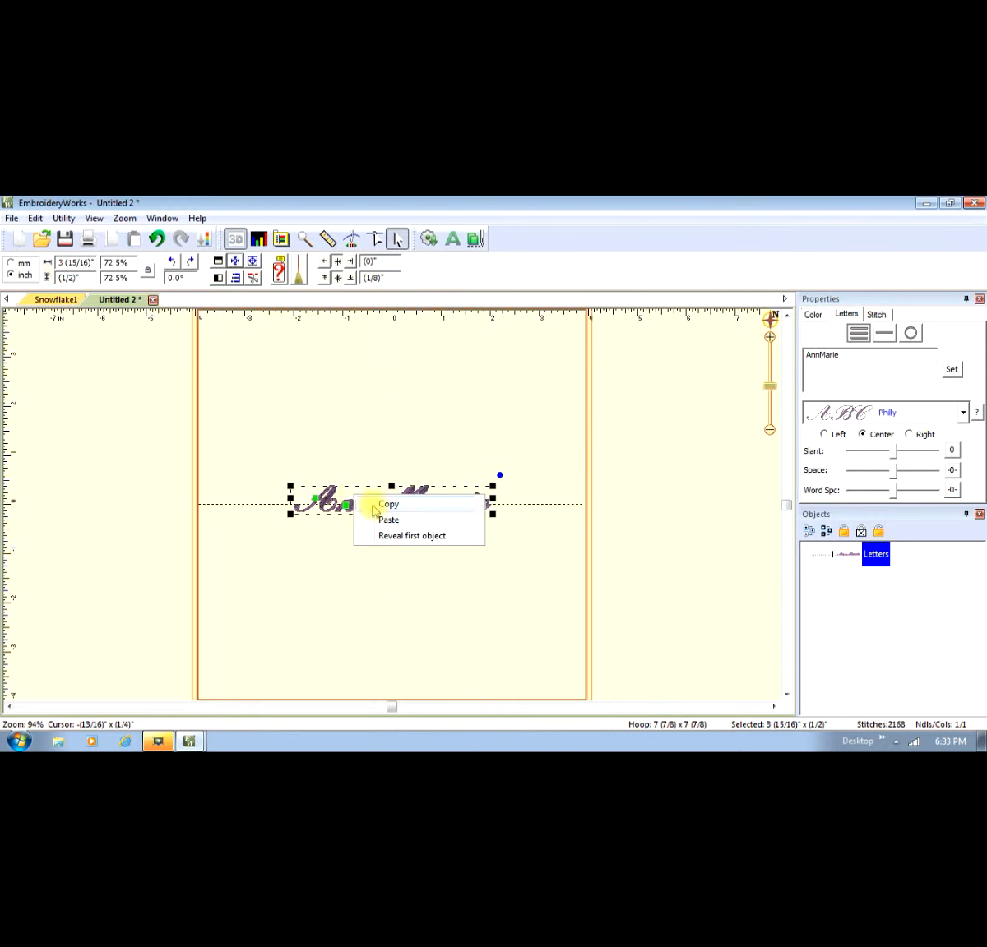
{"action": "left_click", "coordinate": [371, 505]}
{"action": "right_click", "coordinate": [370, 506]}
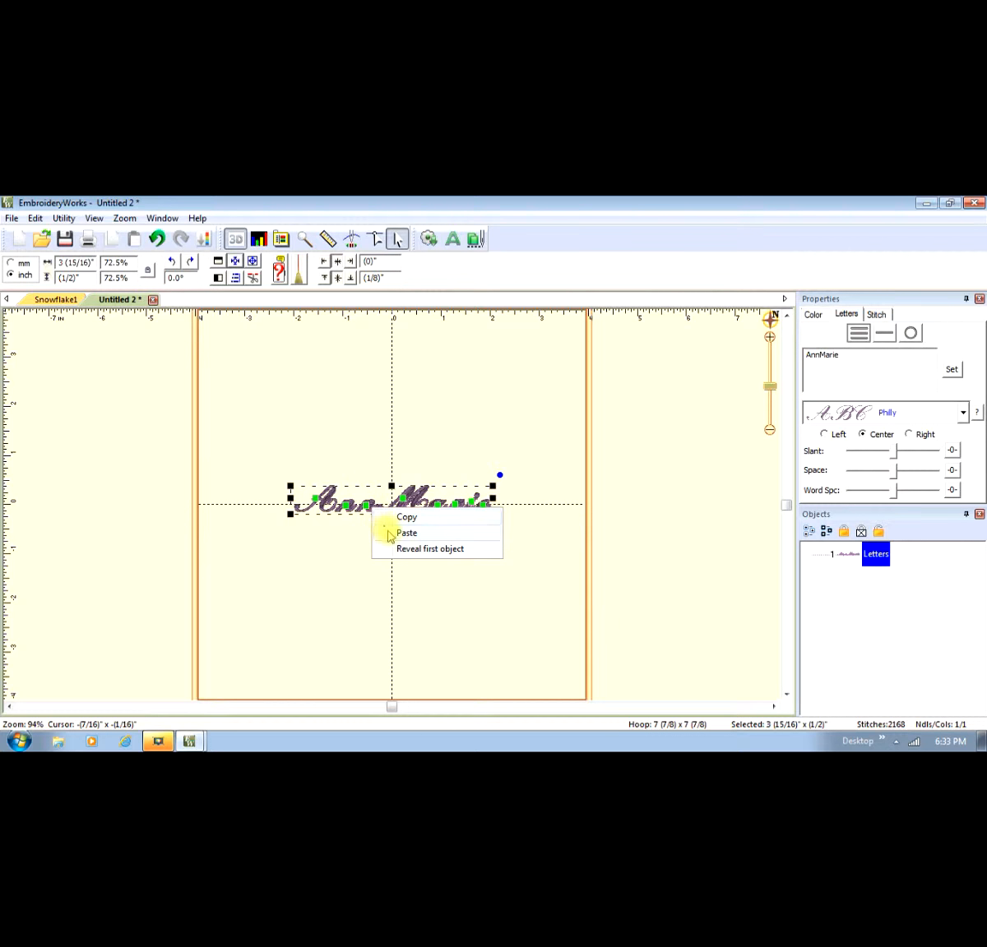
{"action": "left_click", "coordinate": [335, 549]}
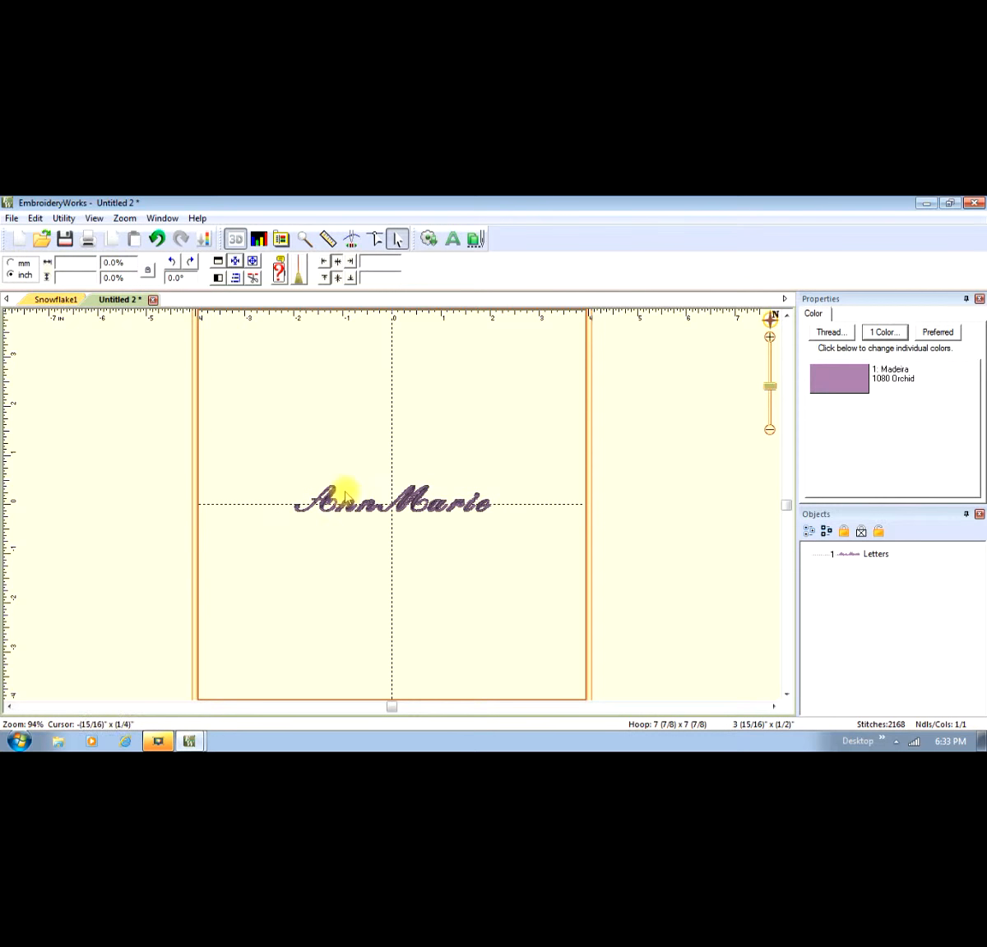
{"action": "left_click_drag", "start_coordinate": [345, 506], "coordinate": [352, 467]}
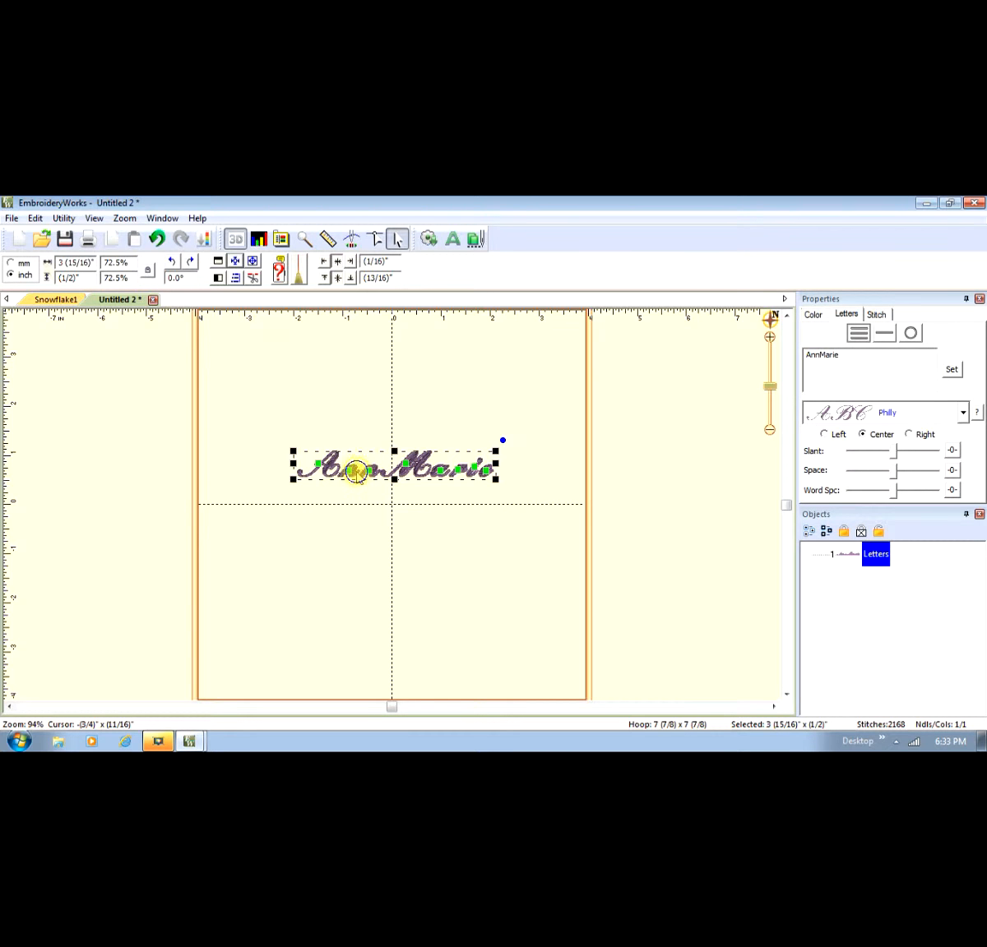
- Paste the copied lettering, flip it vertically and place it just below the original
{"action": "right_click", "coordinate": [356, 475]}
{"action": "left_click", "coordinate": [387, 498]}
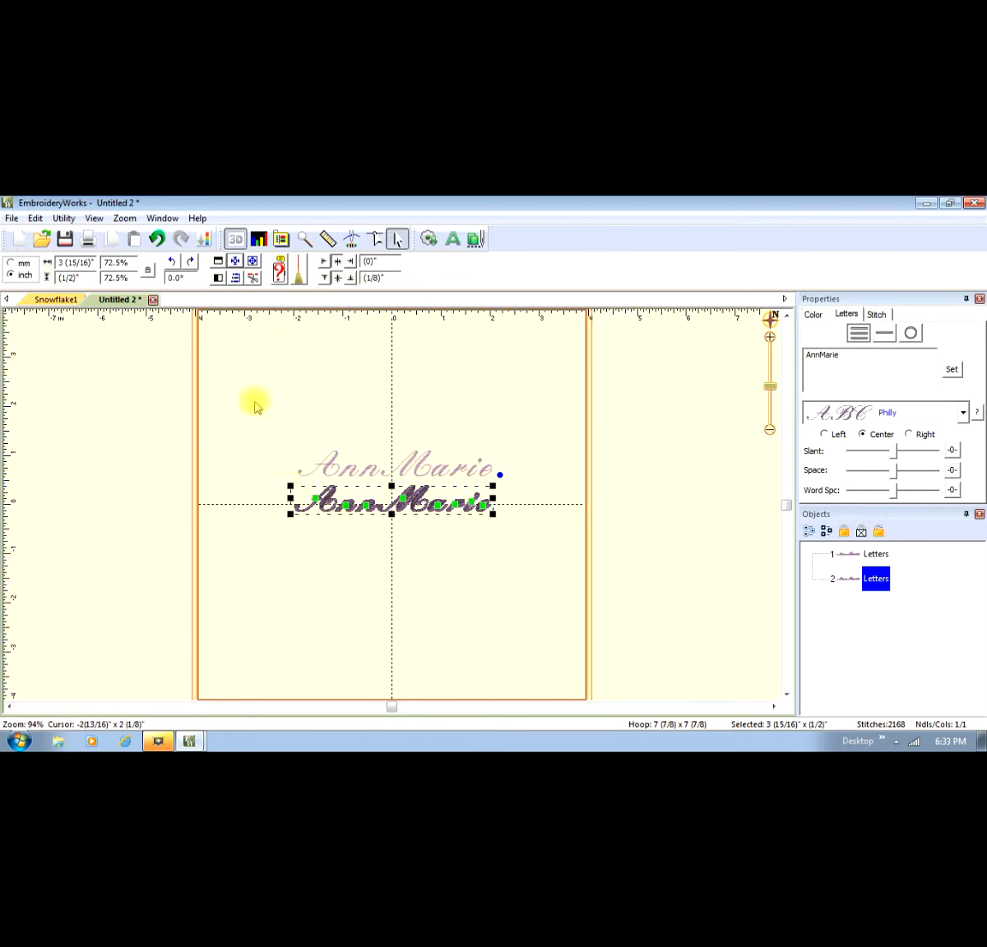
{"action": "left_click", "coordinate": [217, 261]}
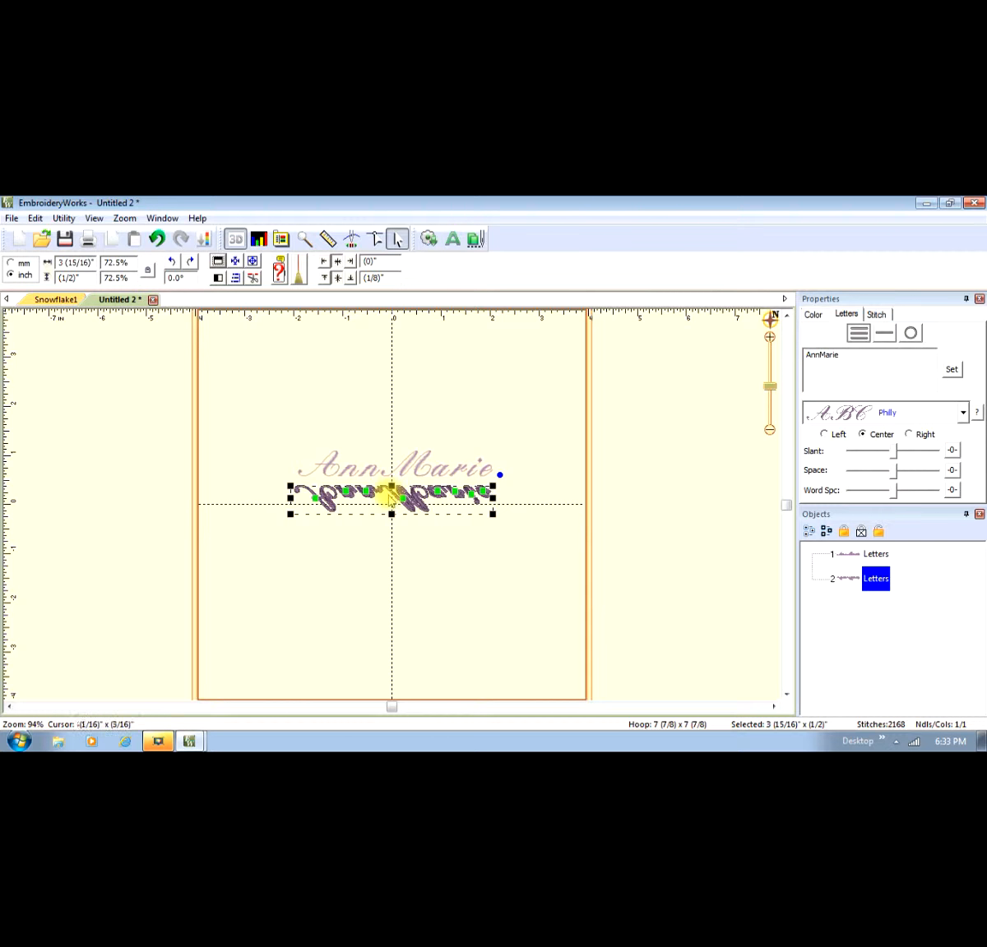
{"action": "left_click_drag", "start_coordinate": [400, 491], "coordinate": [412, 511]}
{"action": "left_click", "coordinate": [405, 471]}
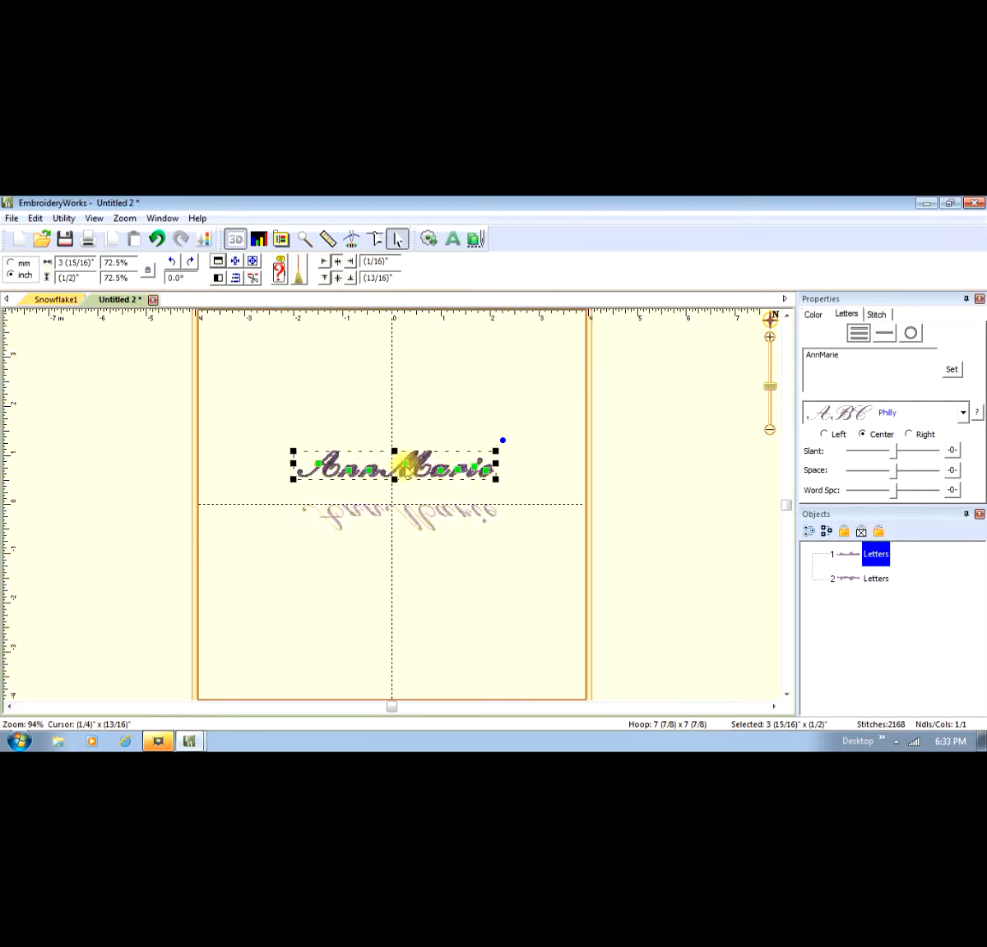
{"action": "left_click_drag", "start_coordinate": [404, 467], "coordinate": [408, 432]}
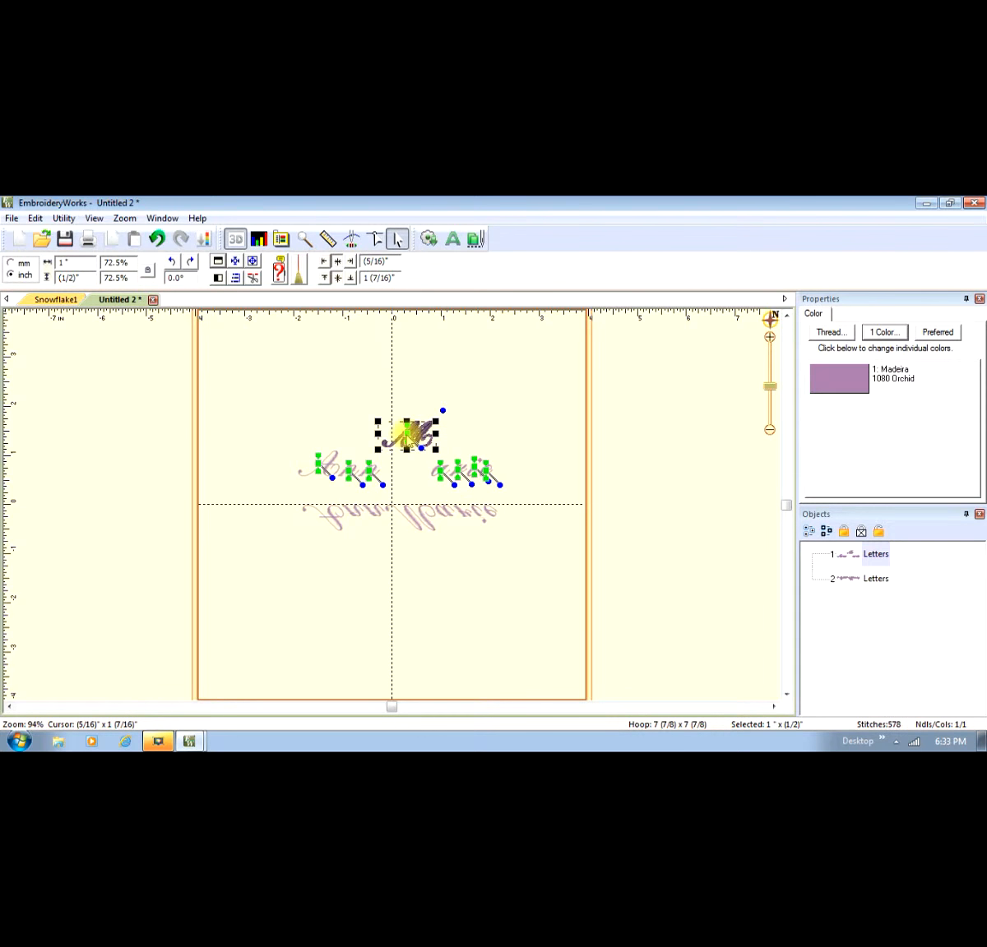
{"action": "left_click", "coordinate": [156, 238]}
{"action": "left_click", "coordinate": [156, 238]}
- Move the upright lettering down until its baseline meets the mirrored copy, lining up the letters of both
{"action": "mouse_move", "coordinate": [515, 480]}
{"action": "left_mouse_down"}
{"action": "mouse_move", "coordinate": [311, 457]}
{"action": "mouse_move", "coordinate": [289, 441]}
{"action": "left_mouse_up"}
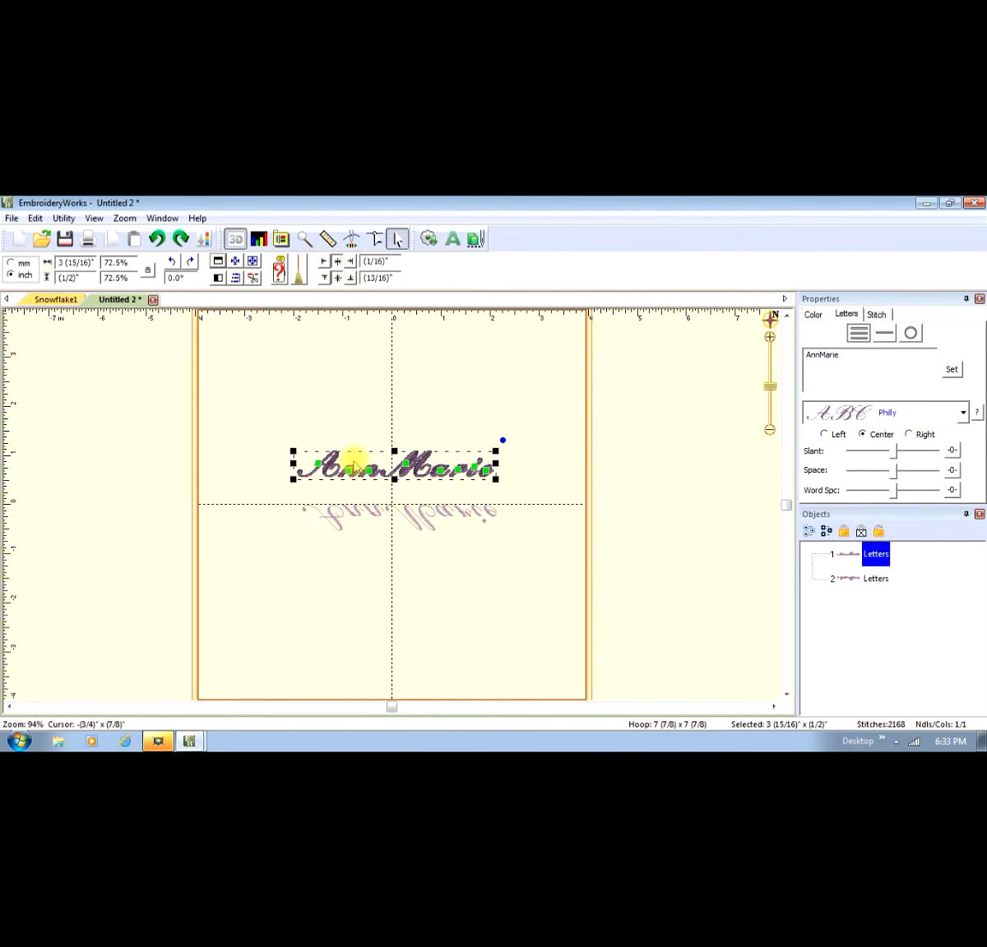
{"action": "left_click", "coordinate": [336, 470]}
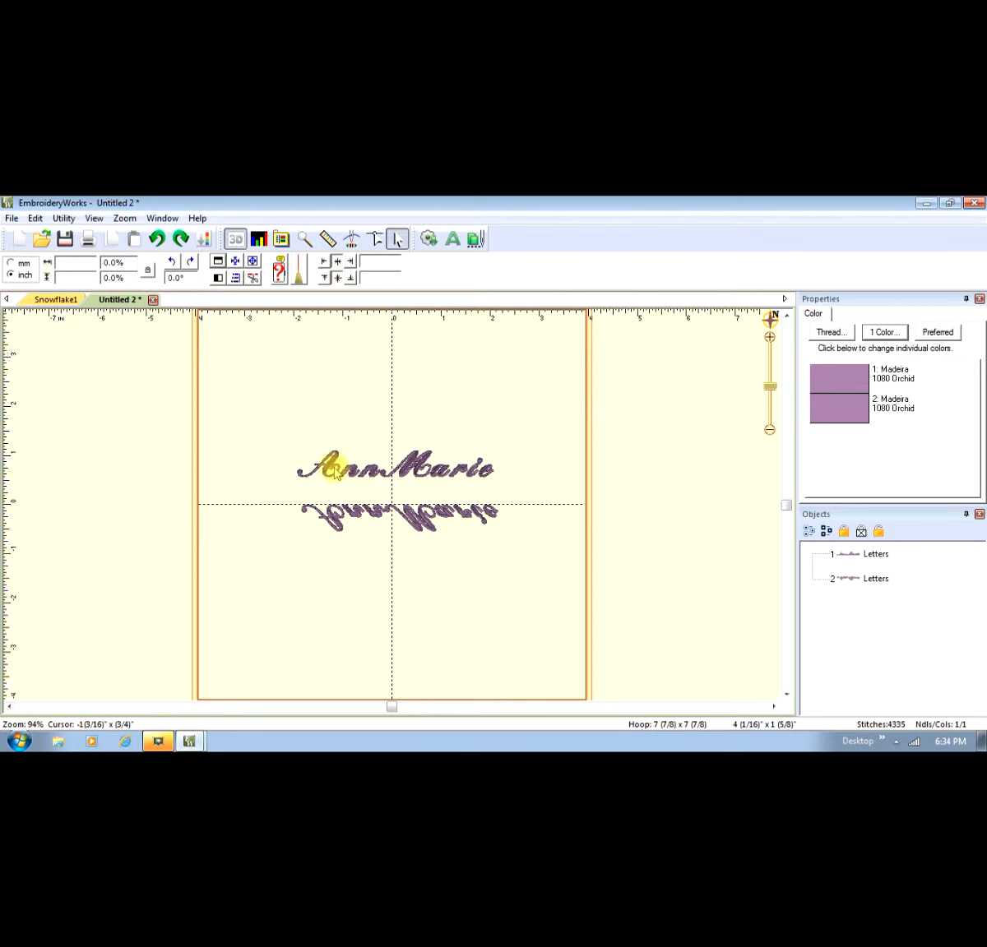
{"action": "left_click", "coordinate": [332, 465]}
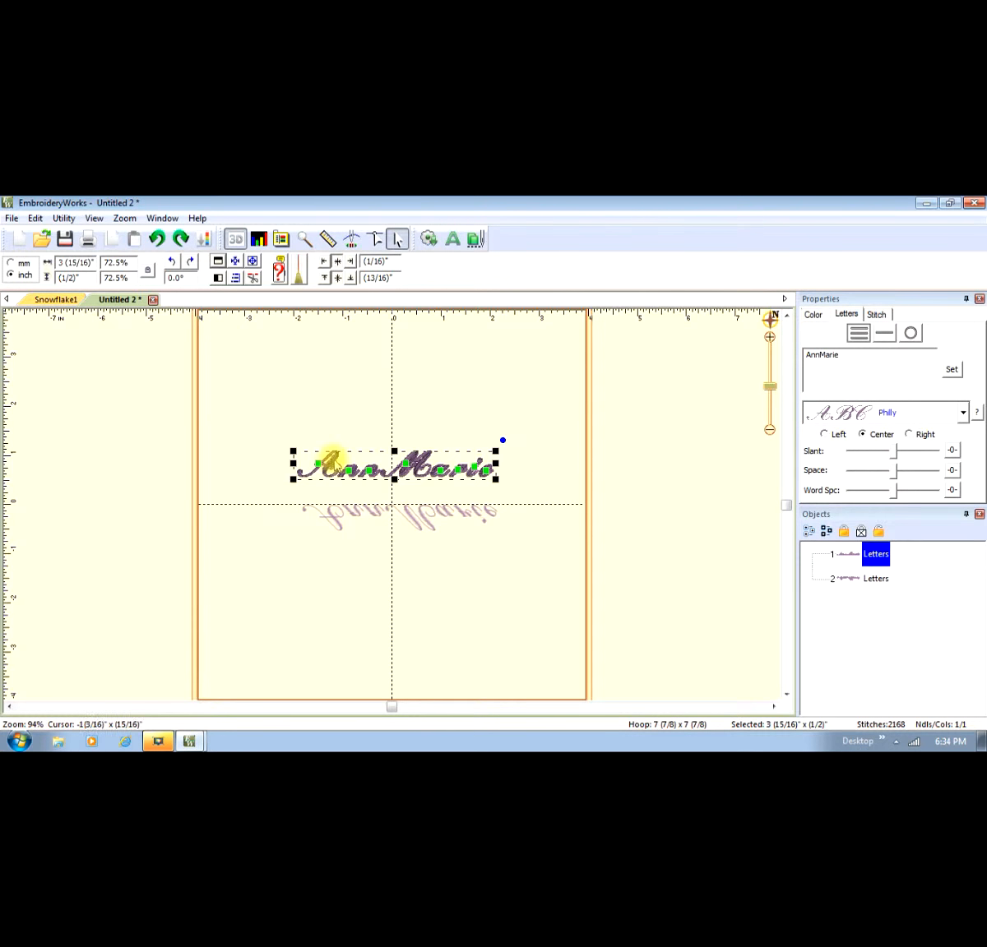
{"action": "mouse_move", "coordinate": [336, 472]}
{"action": "left_mouse_down"}
{"action": "mouse_move", "coordinate": [325, 480]}
{"action": "mouse_move", "coordinate": [332, 488]}
{"action": "left_mouse_up"}
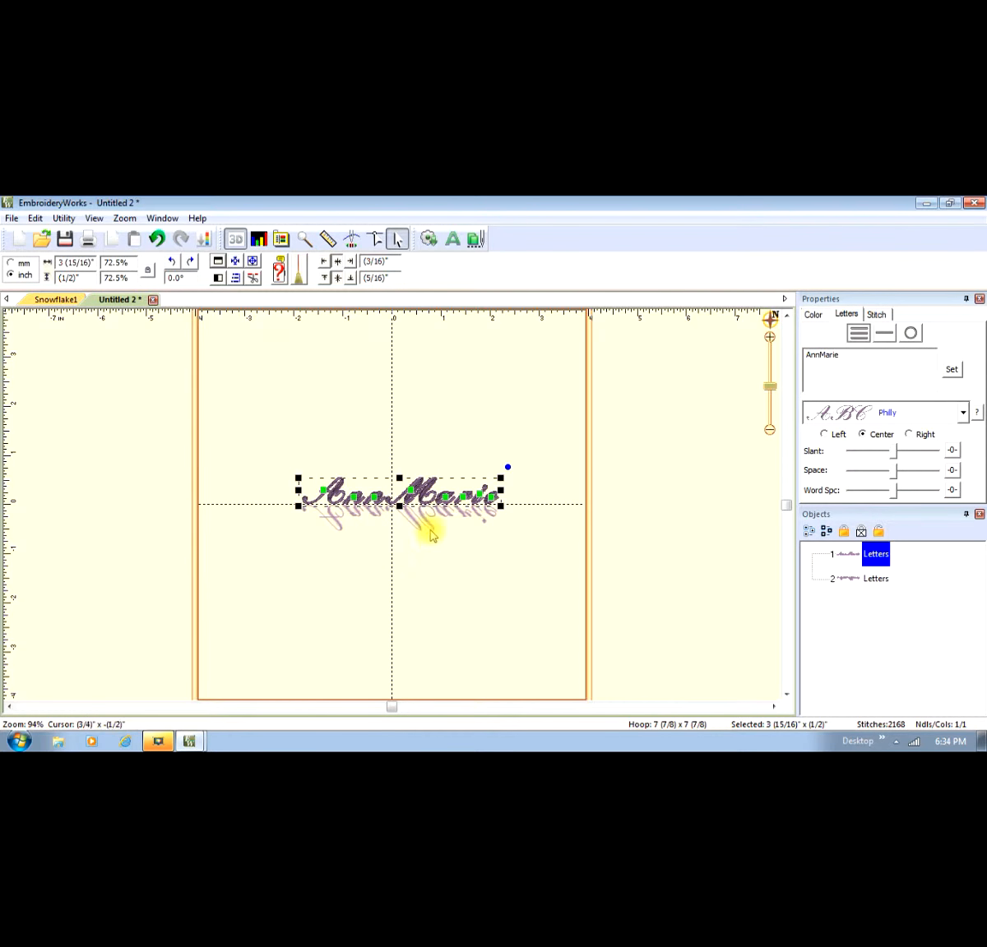
- Select both lettering objects and center the mirrored pair in the hoop
{"action": "left_click", "coordinate": [809, 531]}
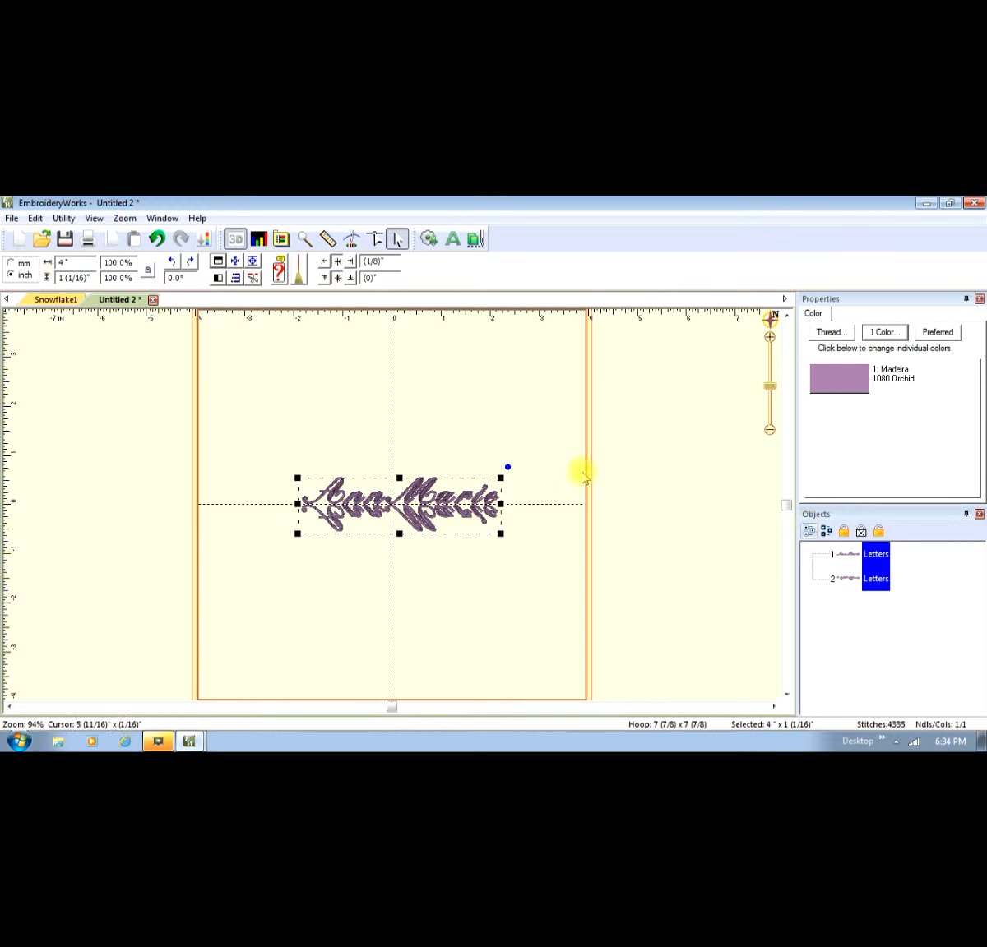
{"action": "left_click", "coordinate": [35, 218]}
{"action": "left_click", "coordinate": [51, 374]}
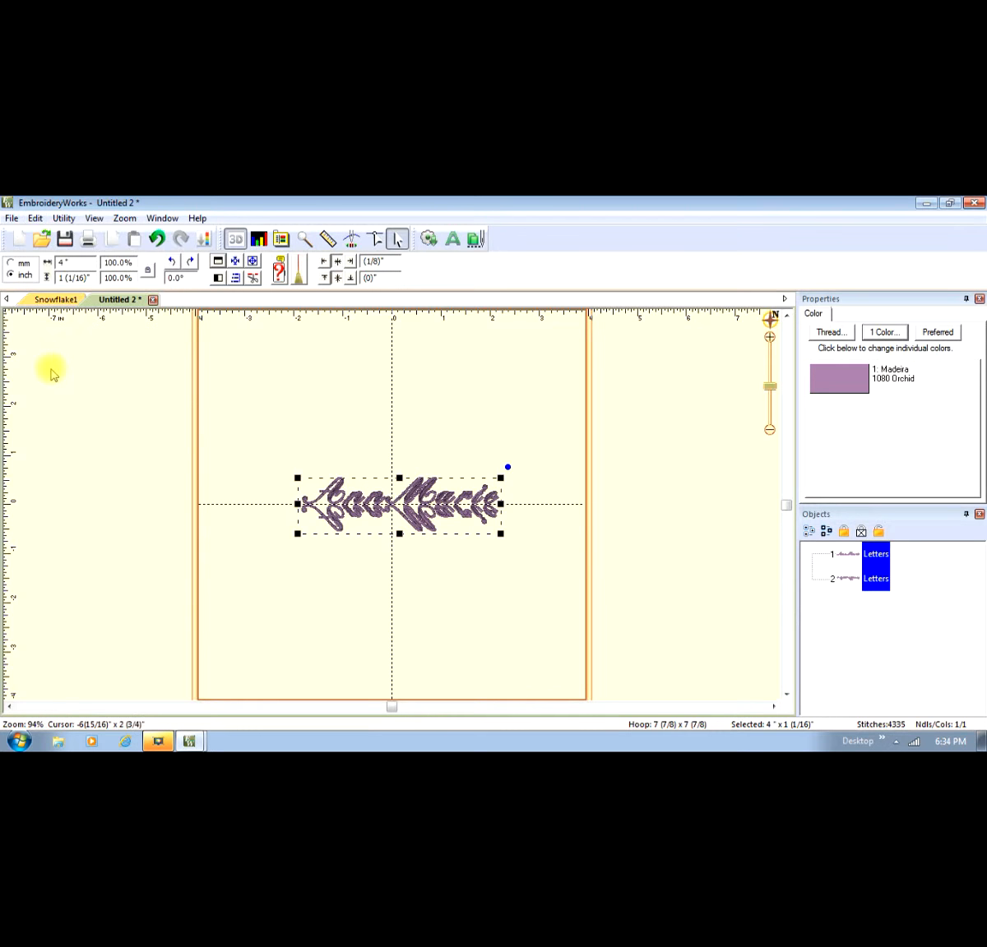
{"action": "left_click", "coordinate": [235, 261]}
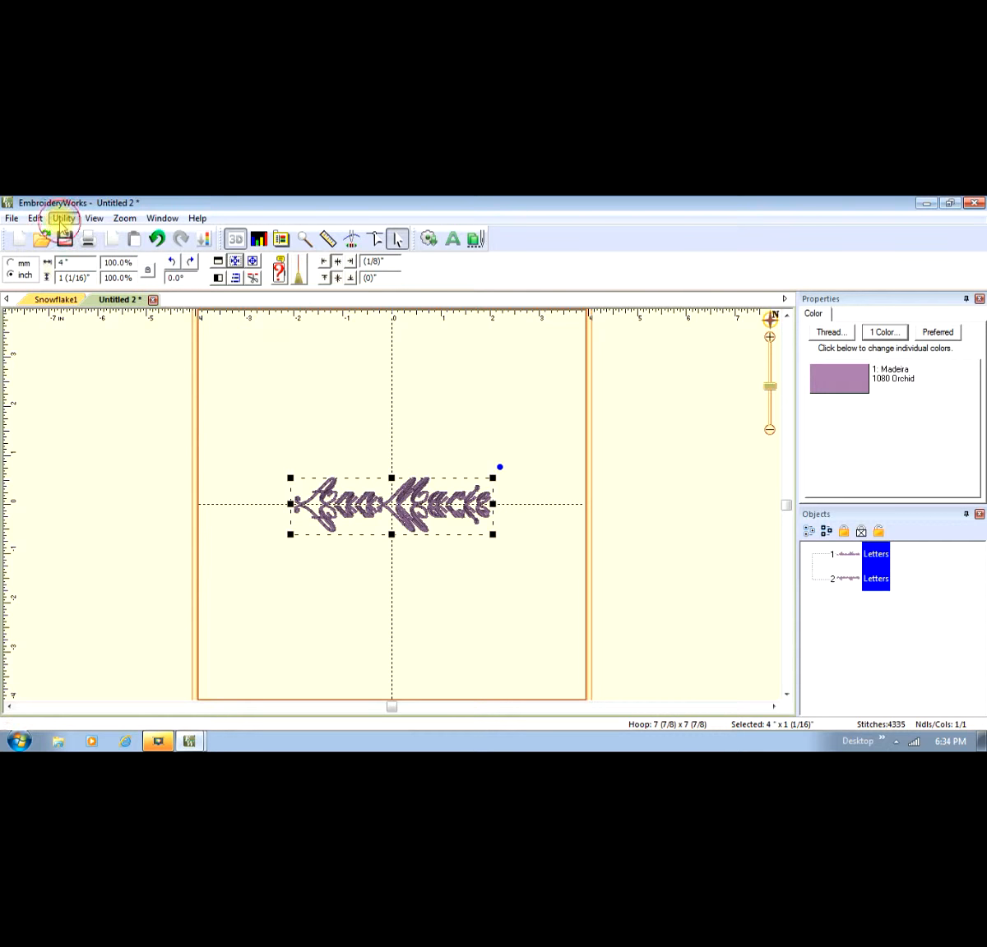
- Start a Carousel of the mirrored lettering and set its count to 9
{"action": "left_click", "coordinate": [64, 219]}
{"action": "left_click", "coordinate": [93, 473]}
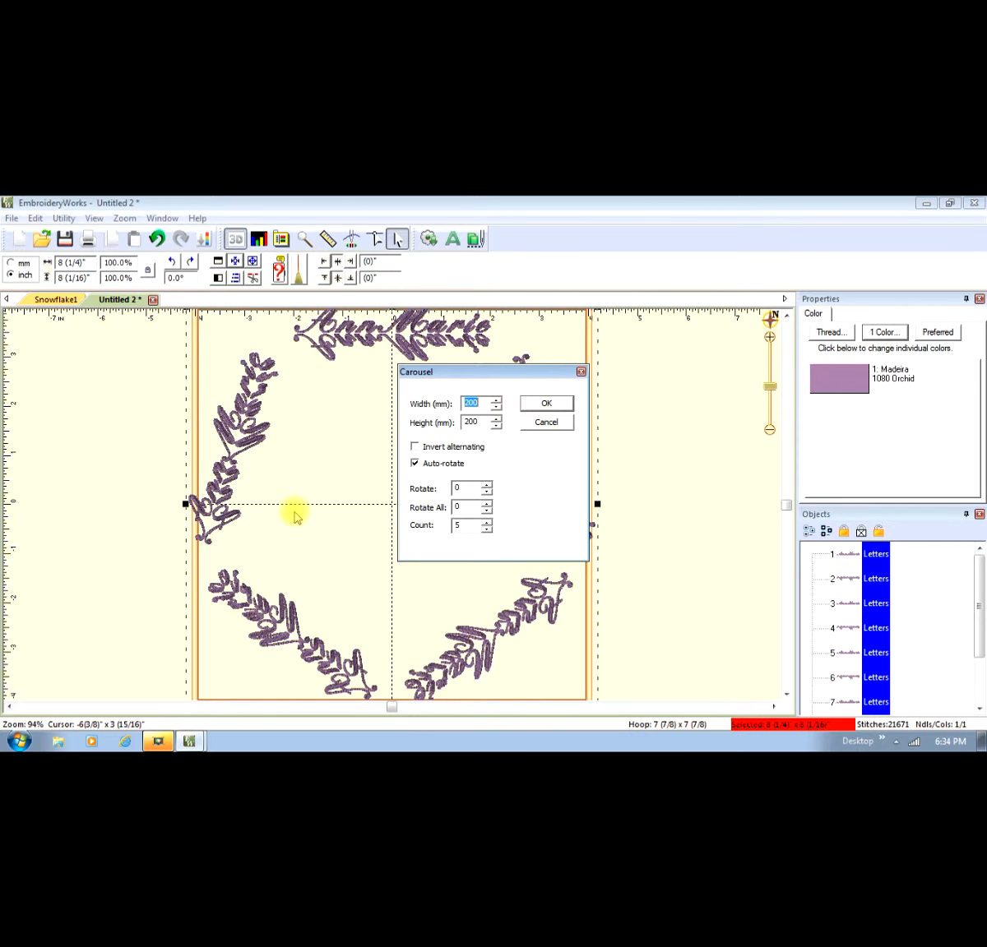
{"action": "left_click", "coordinate": [486, 522]}
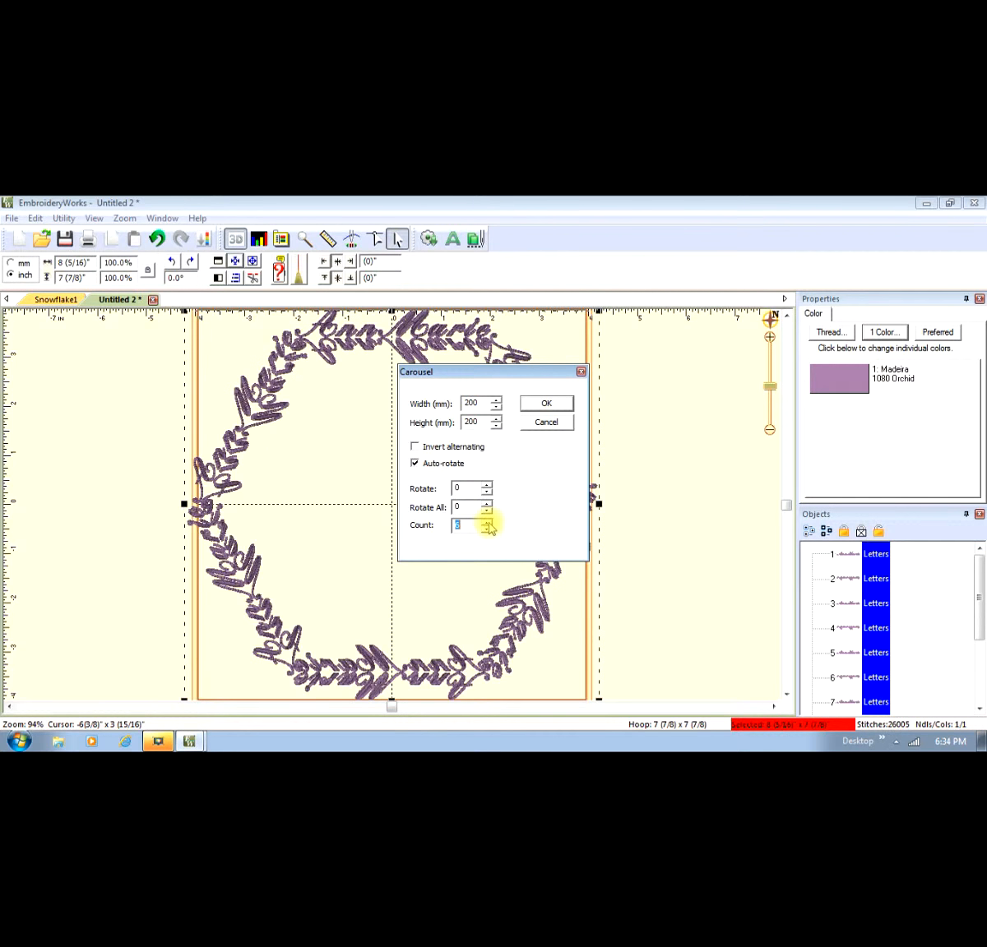
{"action": "left_click", "coordinate": [486, 522]}
{"action": "left_click", "coordinate": [486, 522]}
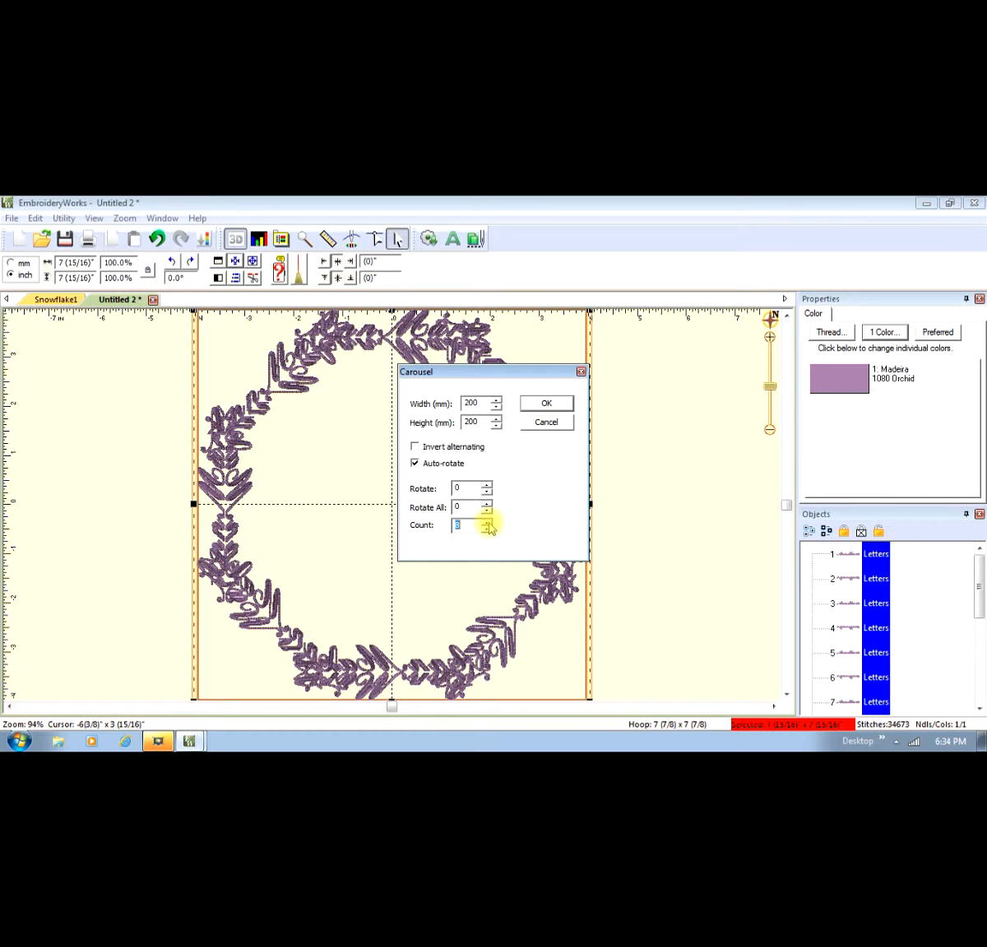
{"action": "left_click", "coordinate": [486, 522]}
- Set the carousel's Rotate value to 90 and its width and height to 125 mm
{"action": "left_click", "coordinate": [457, 489]}
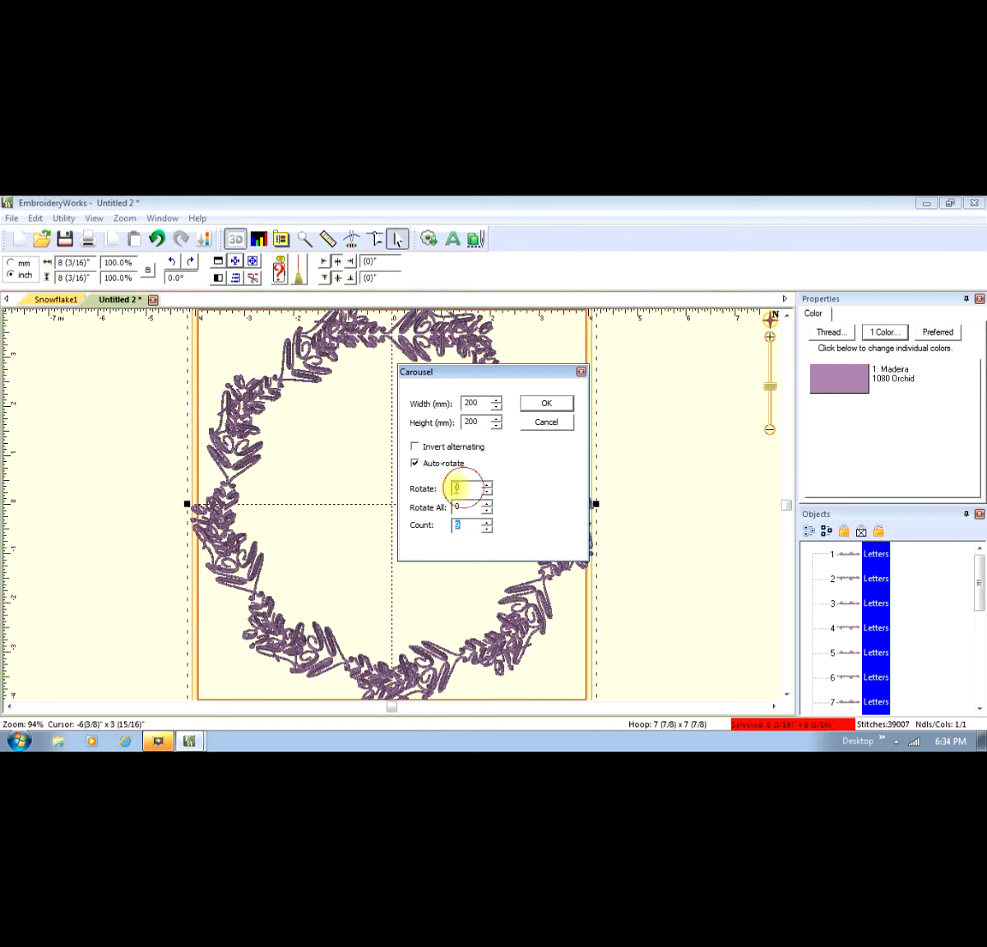
{"action": "type", "text": "90"}
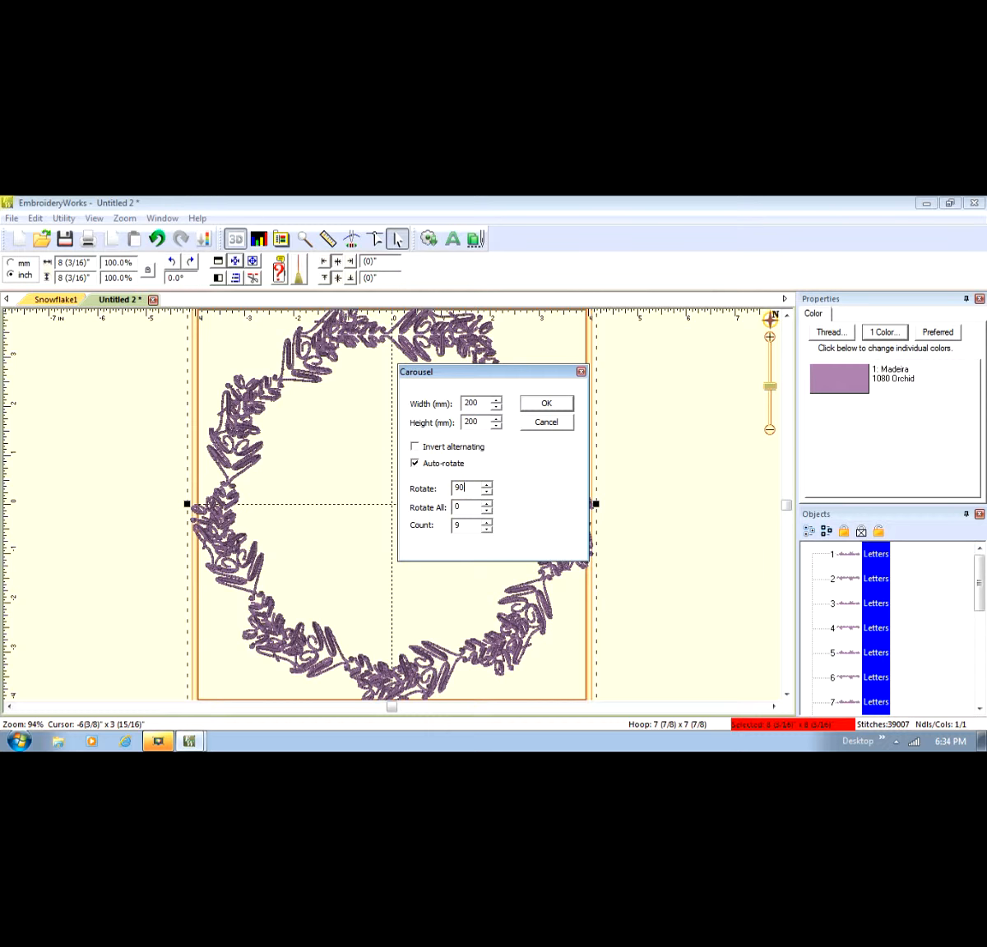
{"action": "double_click", "coordinate": [465, 403]}
{"action": "type", "text": "125"}
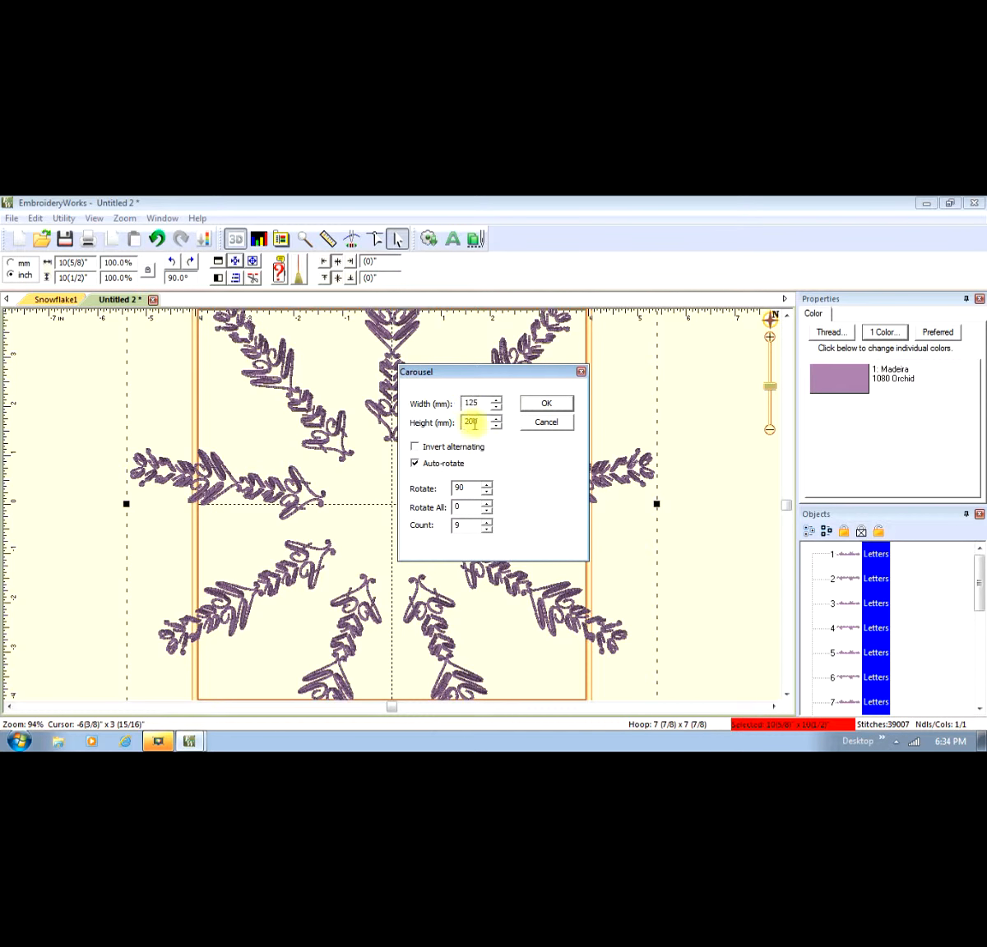
{"action": "double_click", "coordinate": [472, 422]}
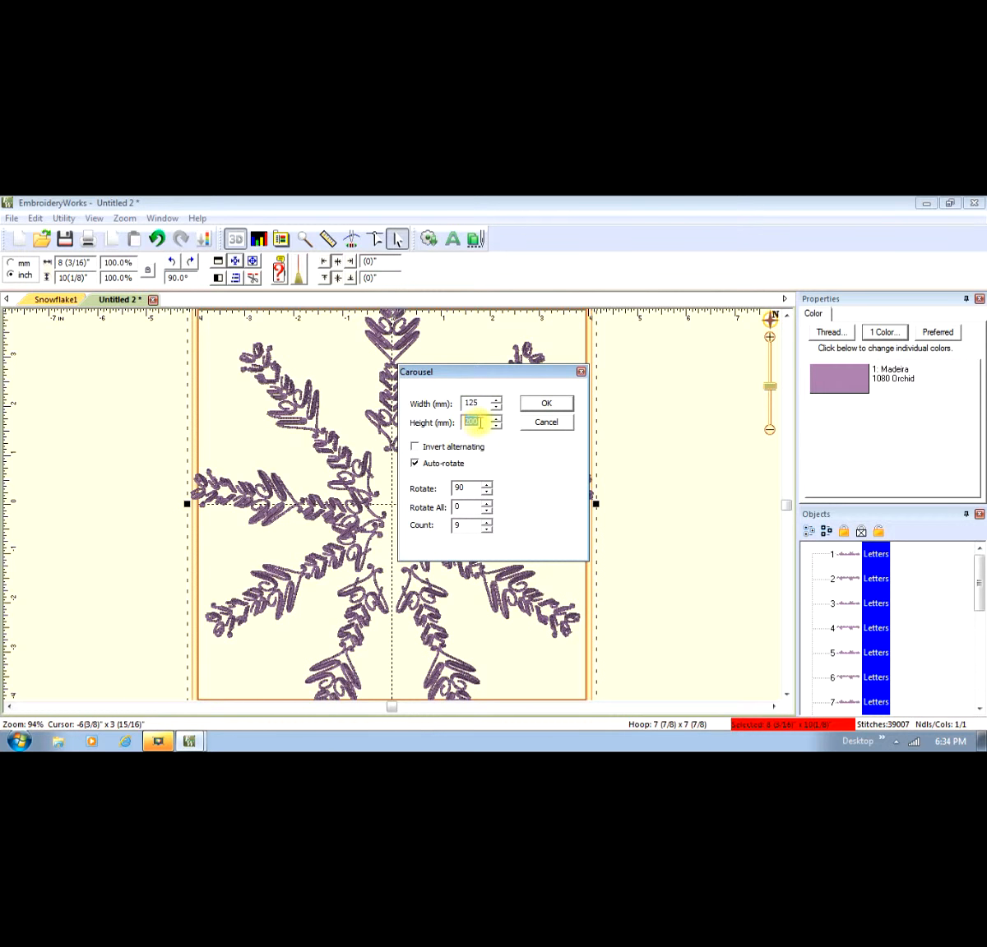
{"action": "type", "text": "125"}
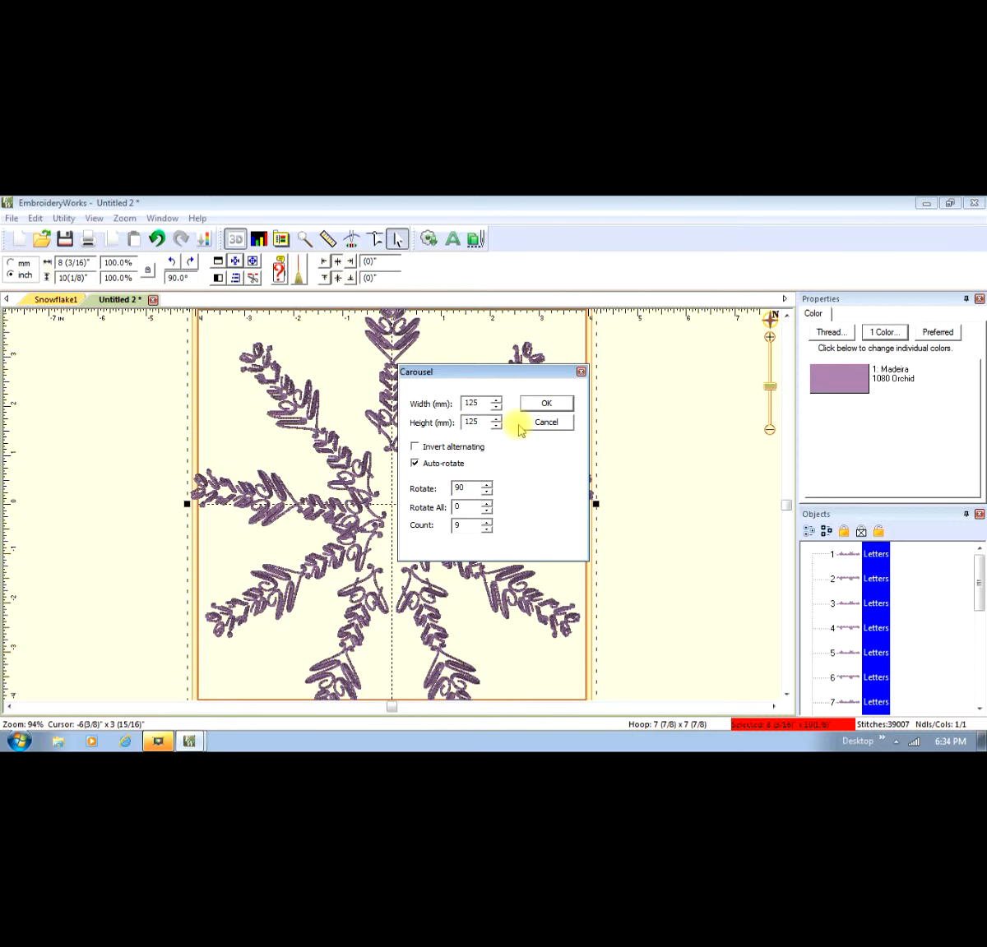
- Set the carousel's Rotate value to 270 and apply the nine-copy carousel to the design
{"action": "left_click", "coordinate": [473, 486]}
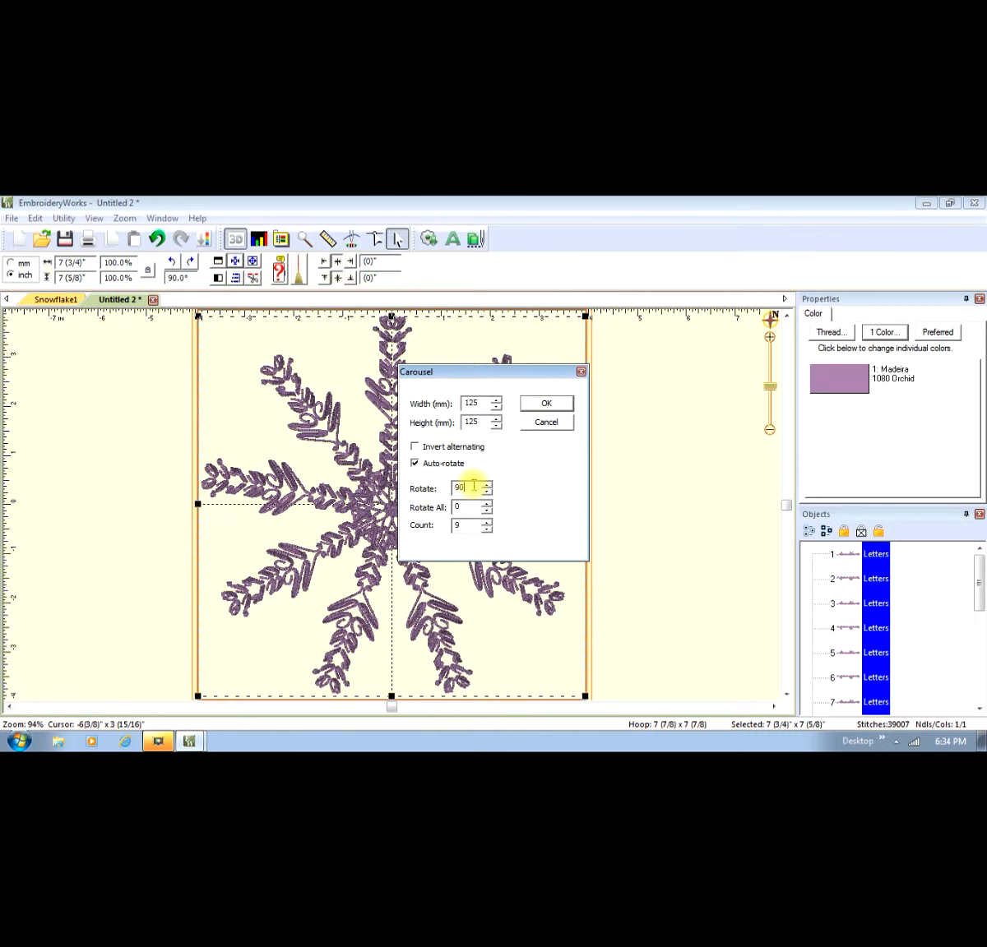
{"action": "left_click_drag", "start_coordinate": [517, 377], "coordinate": [705, 301]}
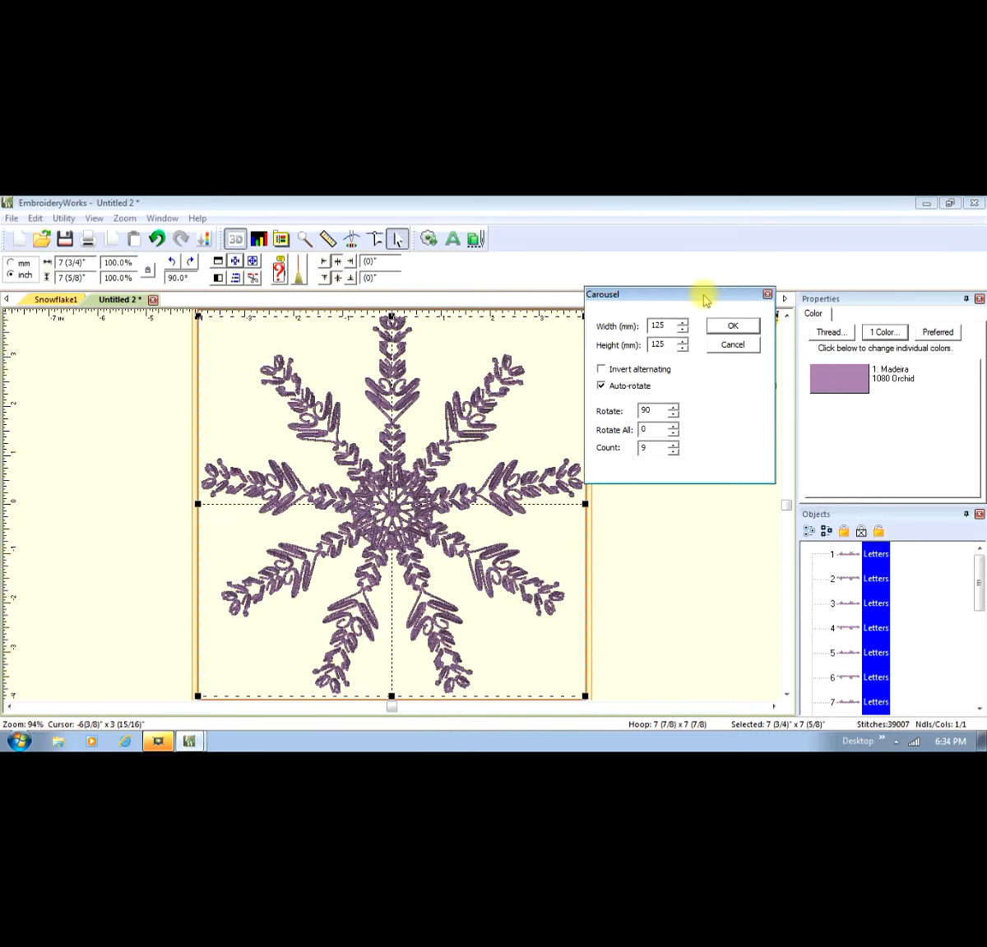
{"action": "left_click_drag", "start_coordinate": [710, 297], "coordinate": [716, 297]}
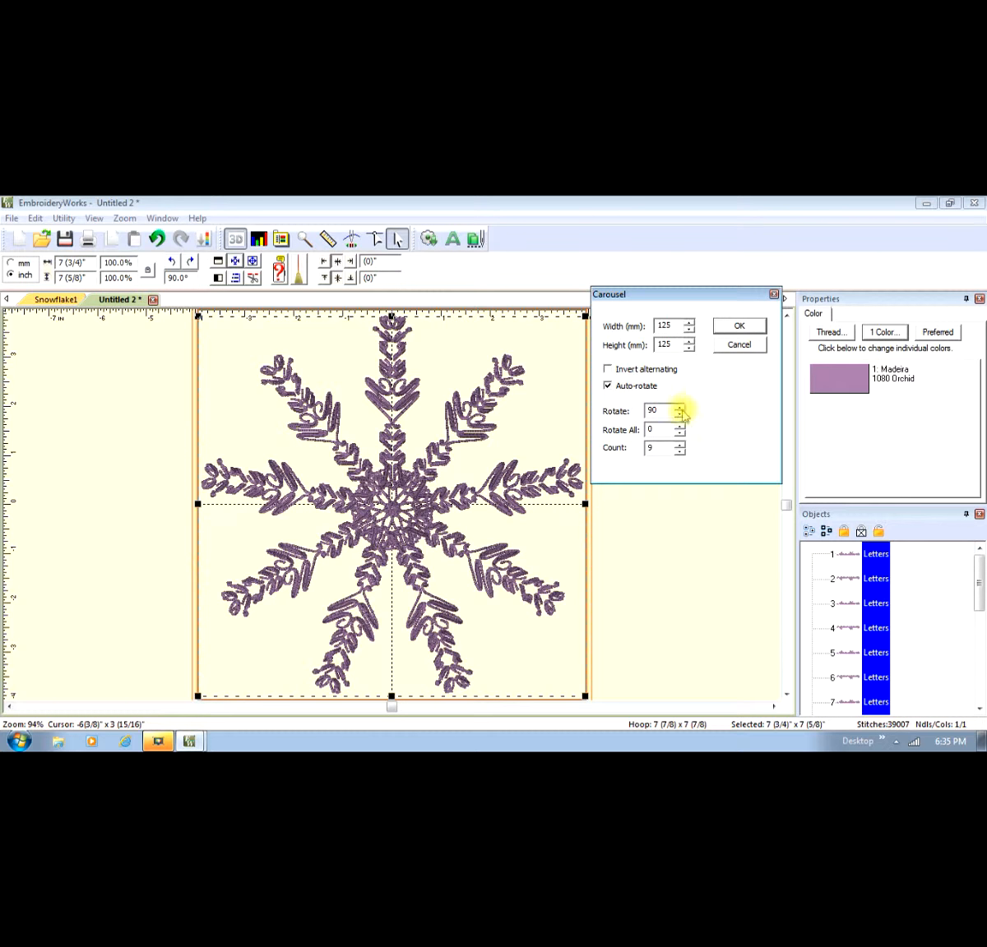
{"action": "left_click_drag", "start_coordinate": [660, 410], "coordinate": [642, 410]}
{"action": "type", "text": "2"}
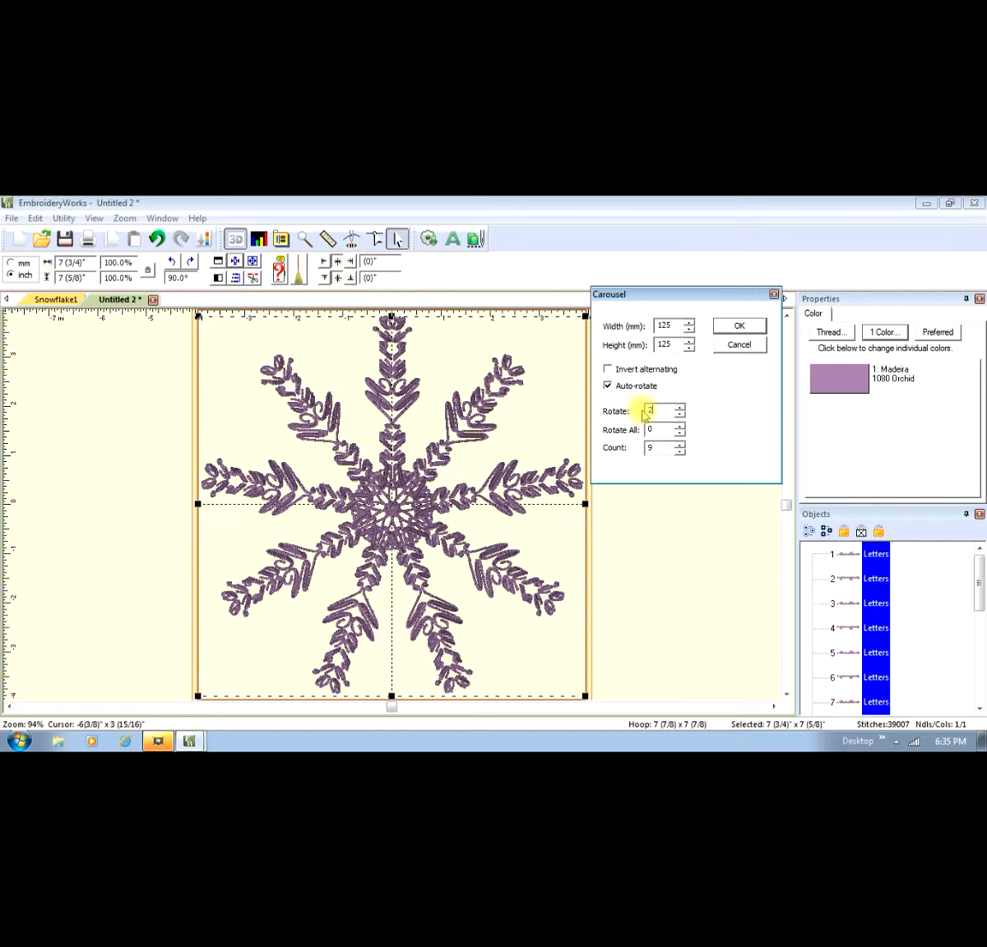
{"action": "type", "text": "70"}
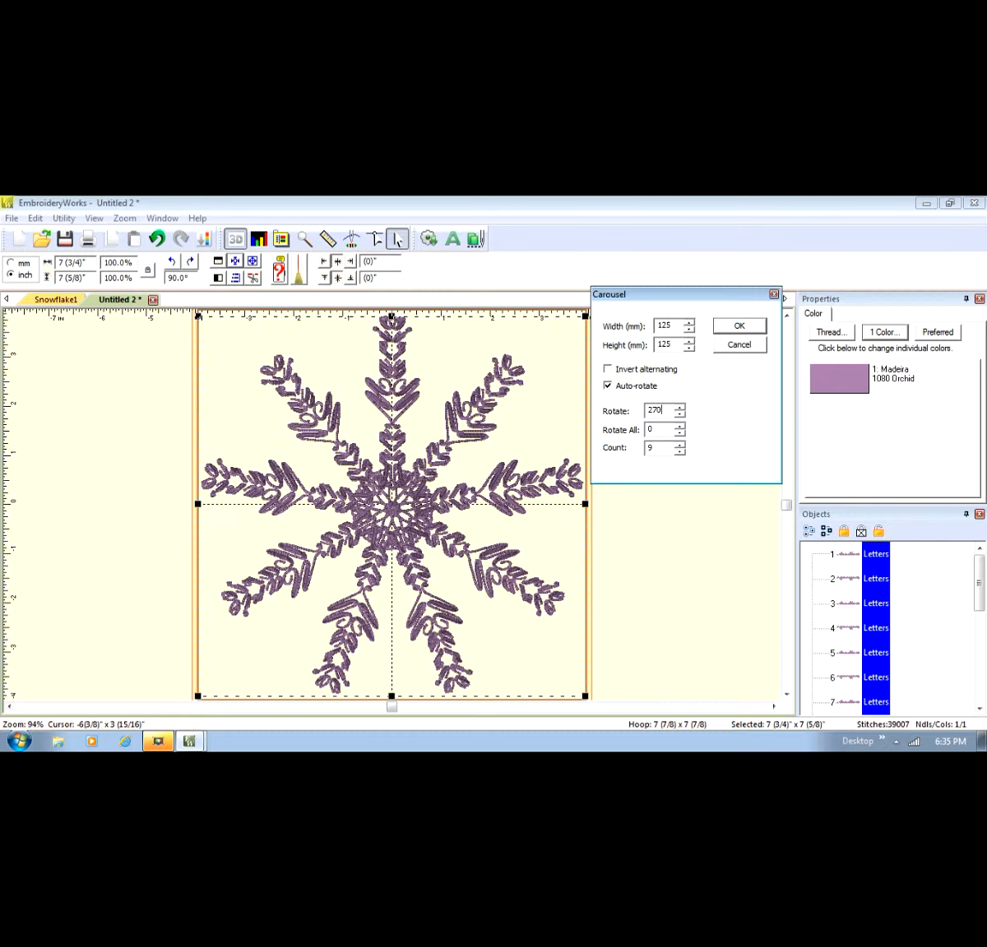
{"action": "left_click", "coordinate": [666, 433]}
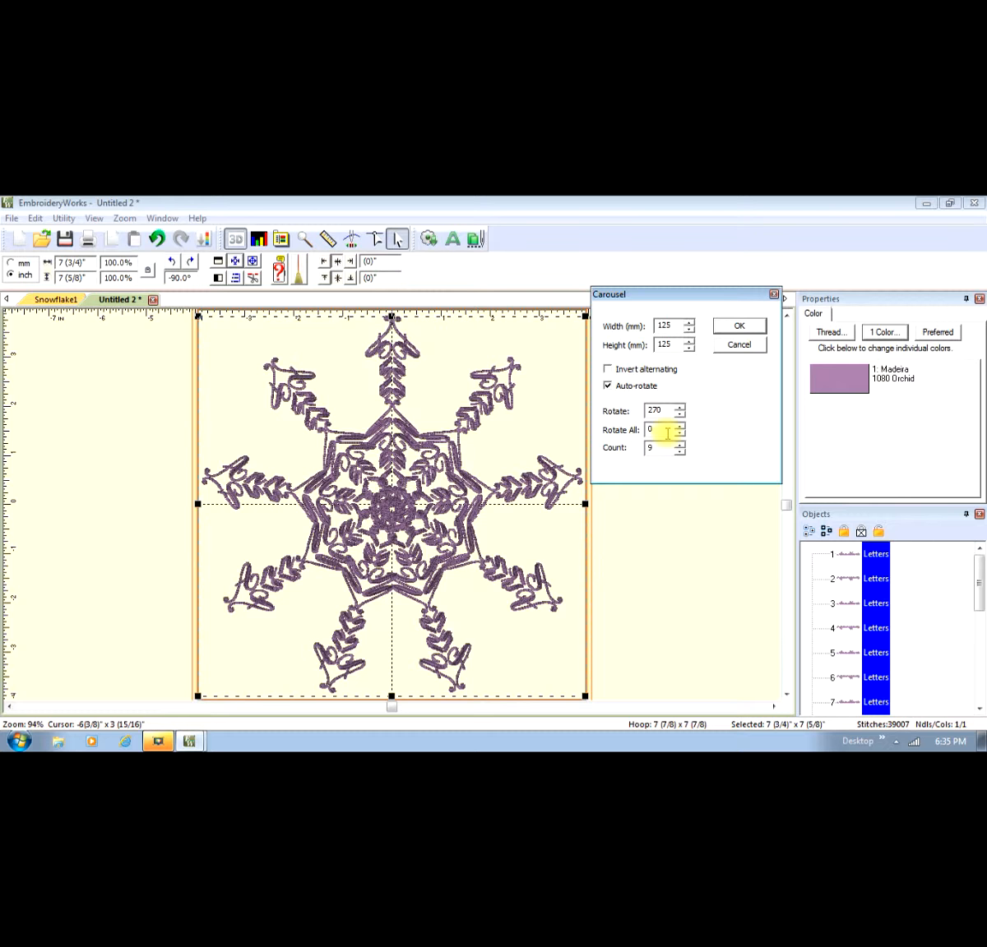
{"action": "left_click", "coordinate": [741, 328]}
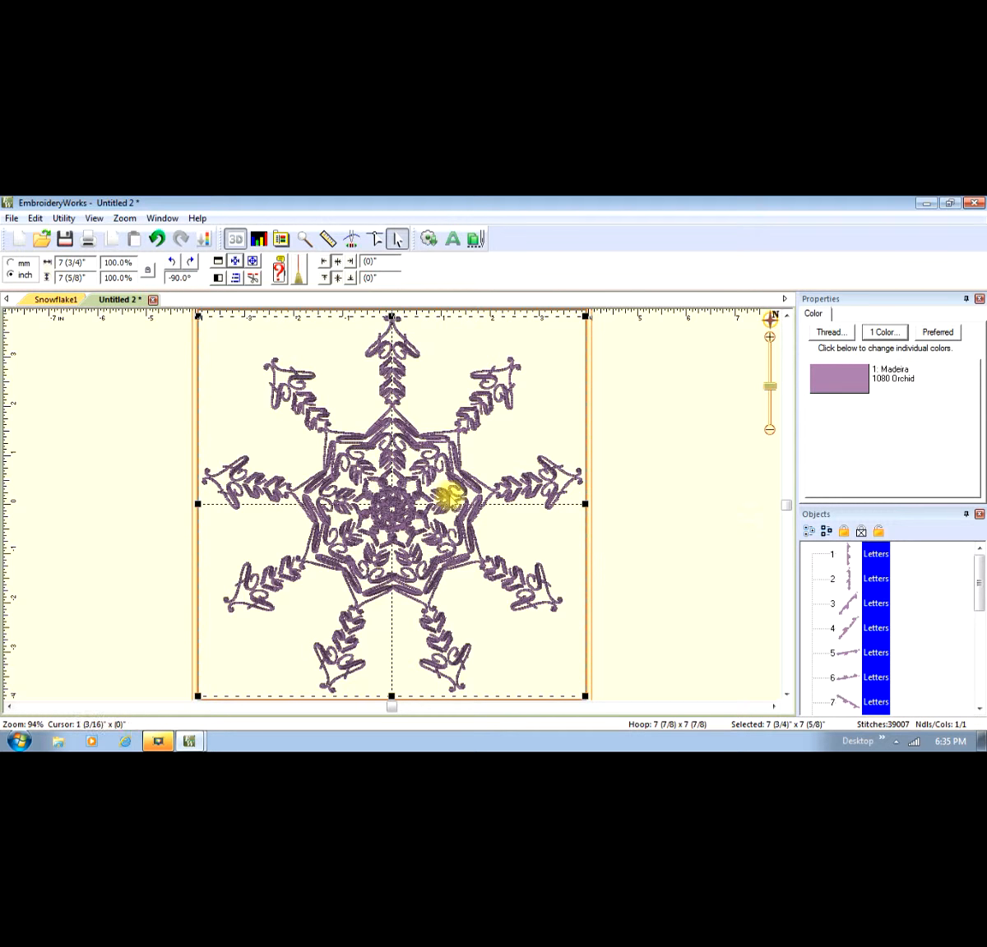
- Create a new design and add a lettering object containing the same name, replacing the default ABC text
{"action": "left_click", "coordinate": [18, 244]}
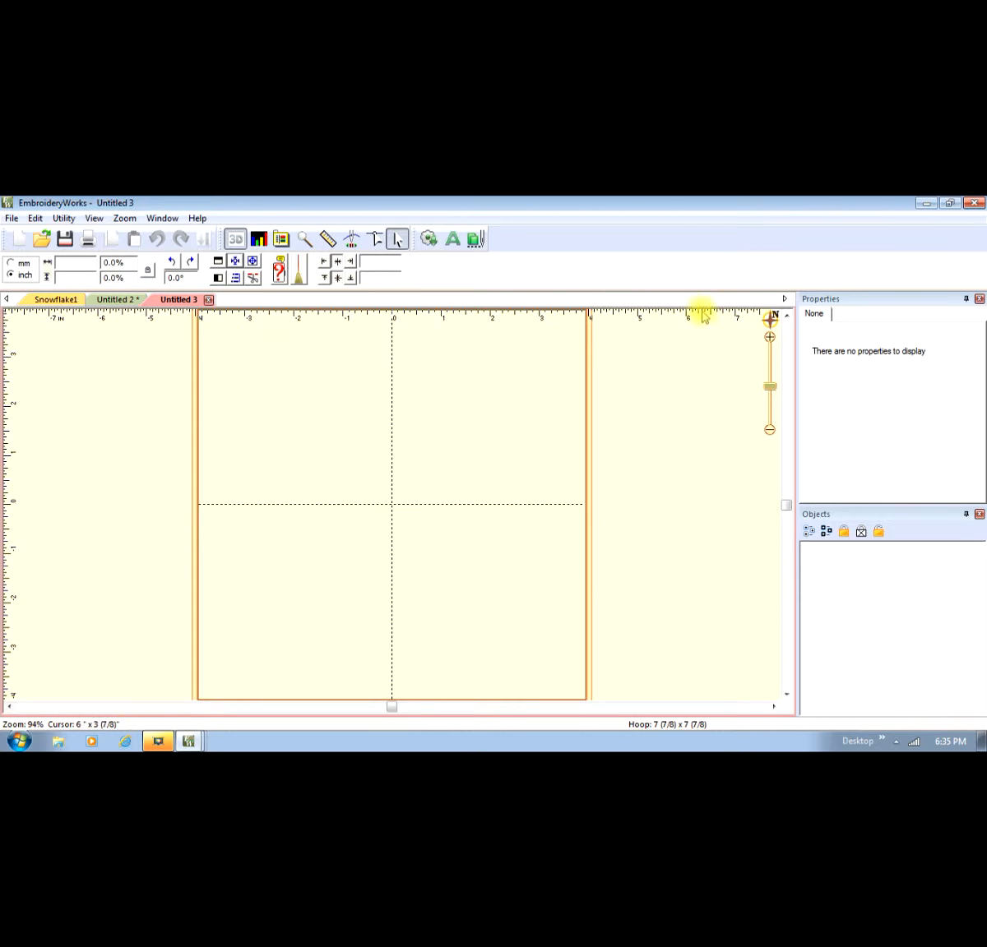
{"action": "left_click", "coordinate": [454, 243]}
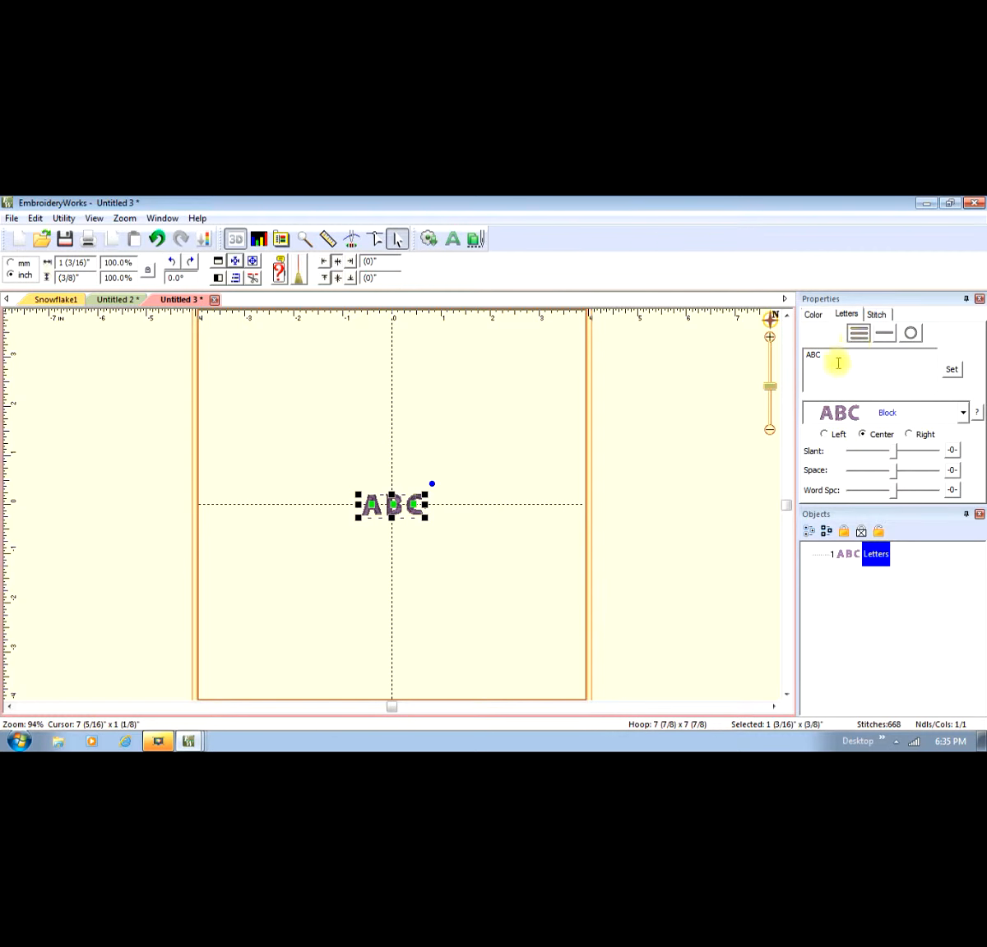
{"action": "left_click_drag", "start_coordinate": [819, 354], "coordinate": [794, 363]}
{"action": "type", "text": "A"}
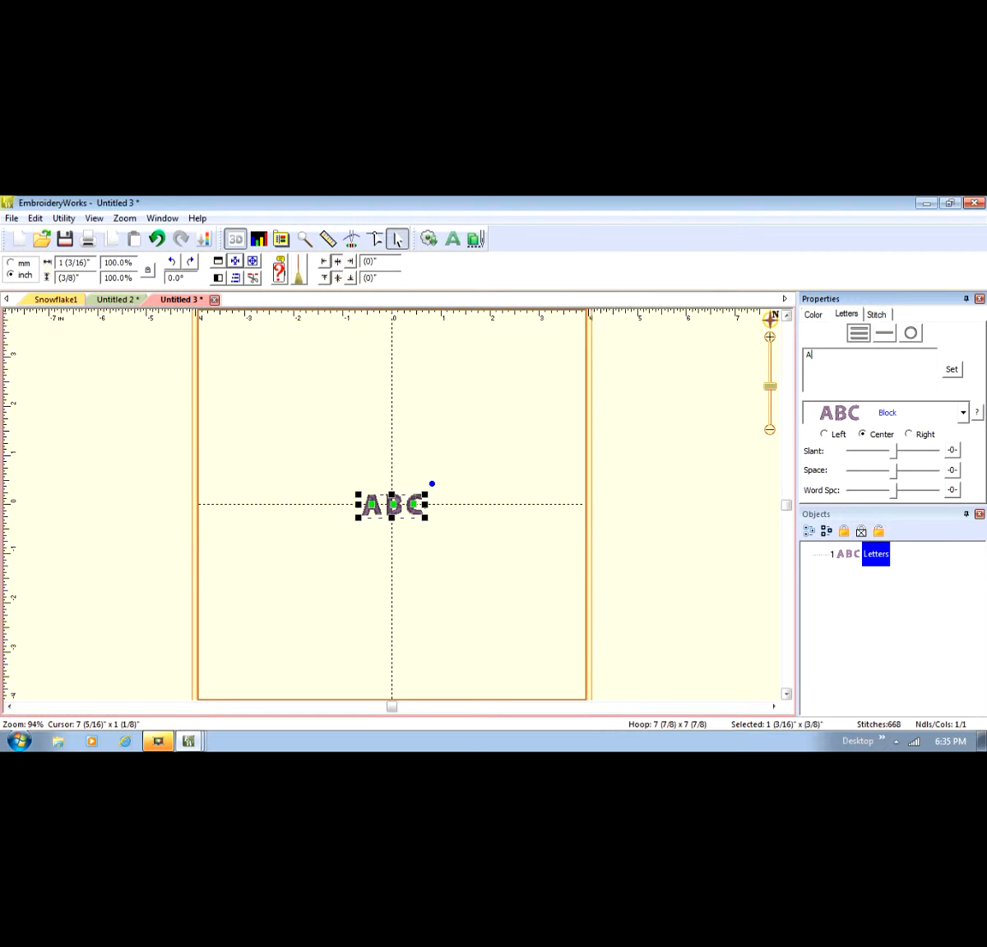
{"action": "type", "text": "nnMarie"}
{"action": "left_click", "coordinate": [951, 369]}
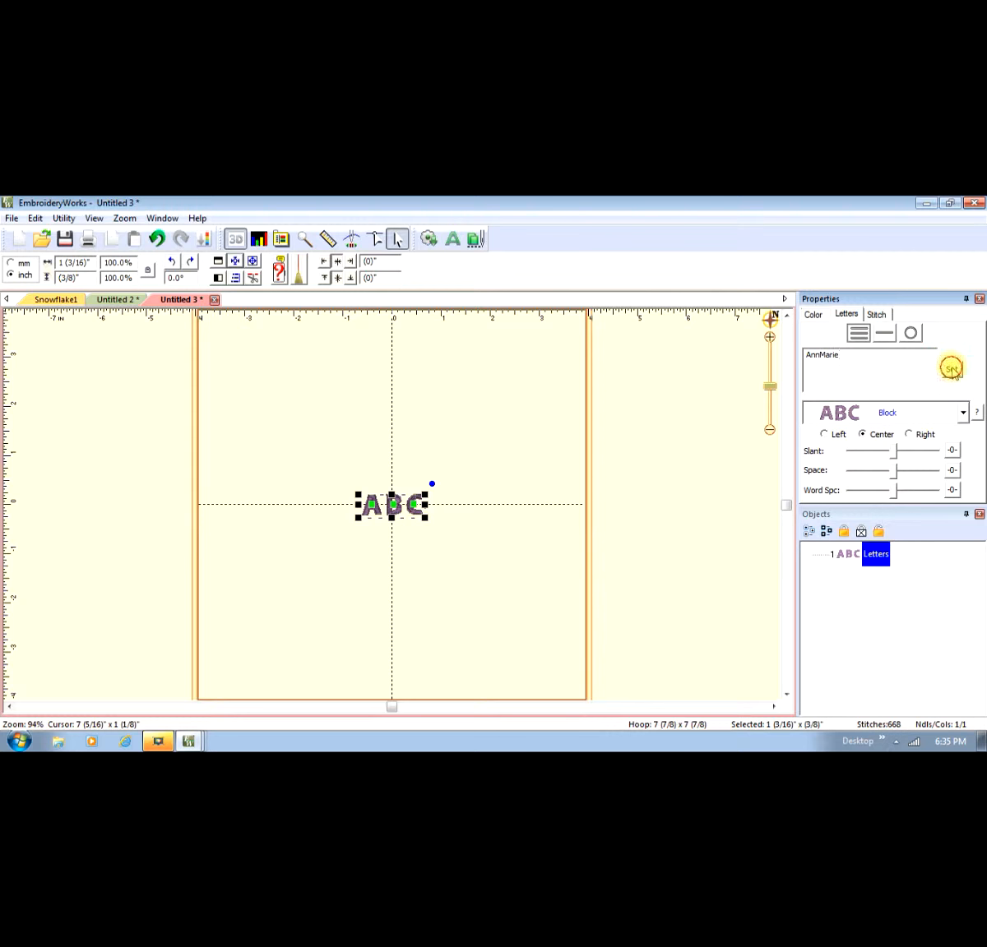
- Change the lettering's font to Fancy Script and set its width to 3.96 inches
{"action": "left_click", "coordinate": [962, 414]}
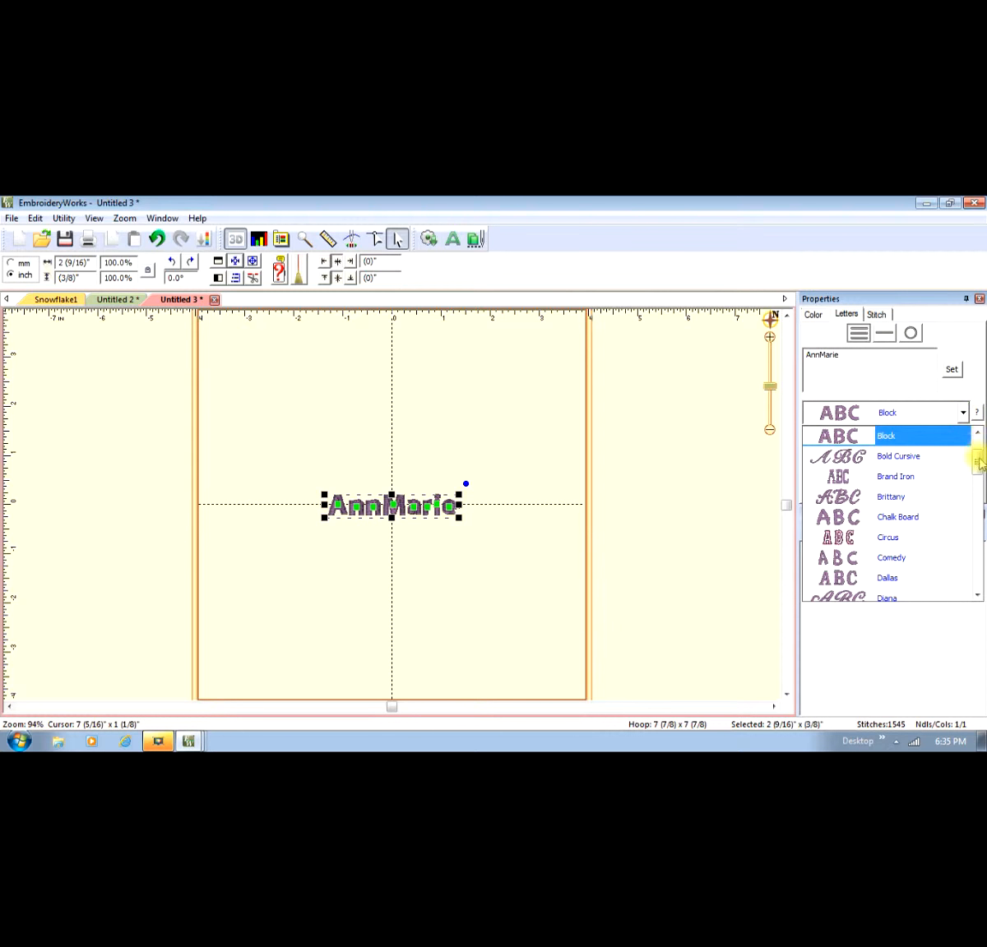
{"action": "left_click_drag", "start_coordinate": [976, 456], "coordinate": [976, 489]}
{"action": "left_click", "coordinate": [917, 479]}
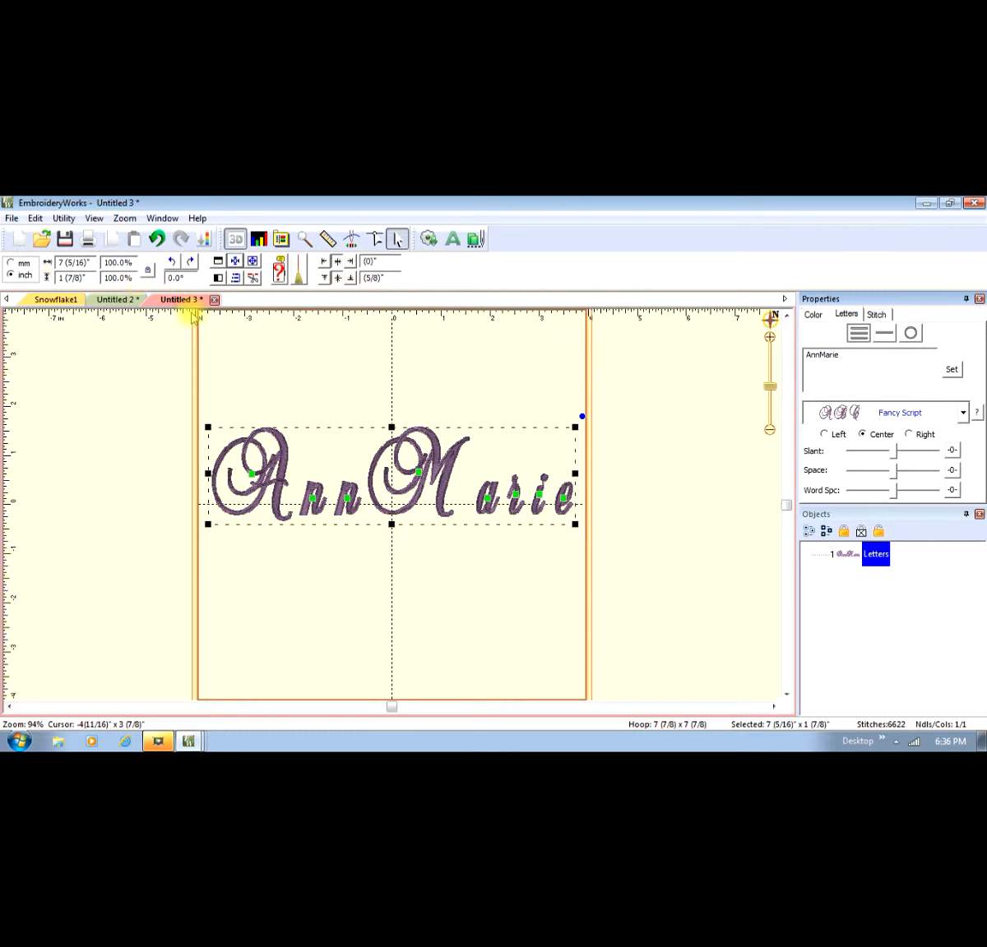
{"action": "double_click", "coordinate": [81, 263]}
{"action": "left_click_drag", "start_coordinate": [82, 262], "coordinate": [55, 261]}
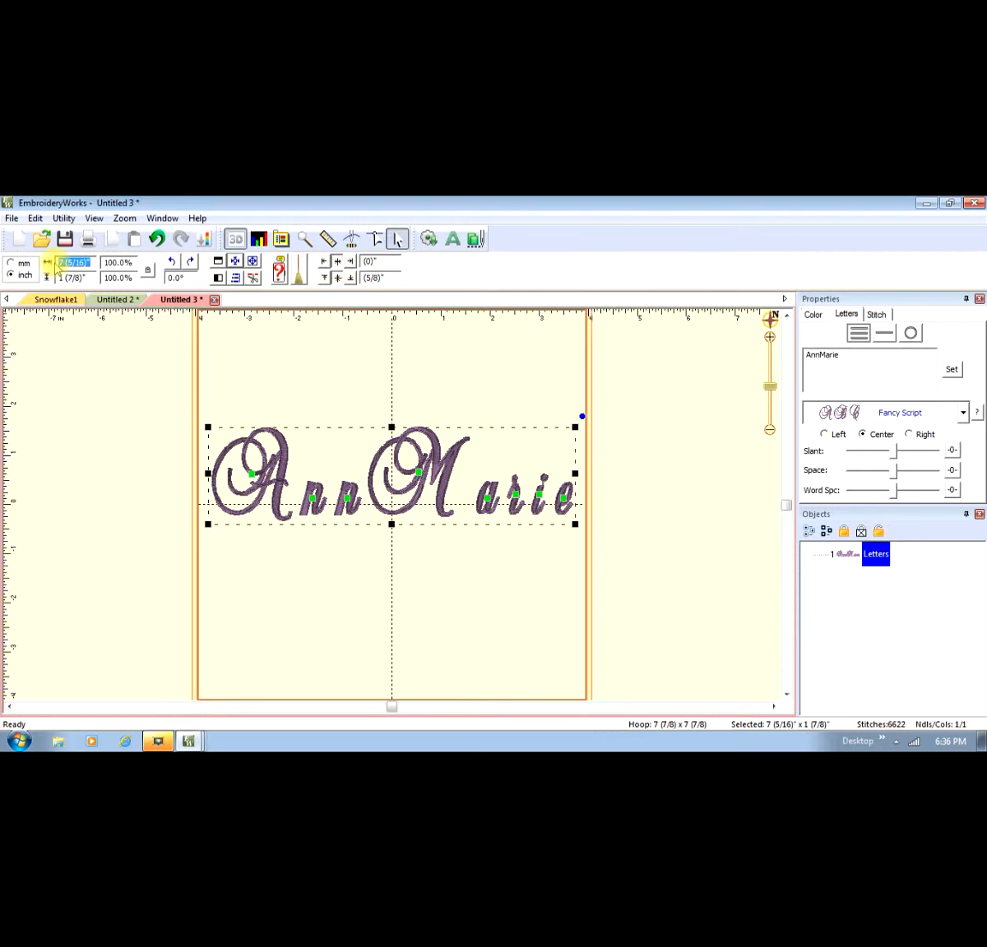
{"action": "type", "text": "3.96"}
{"action": "key", "text": "Return"}
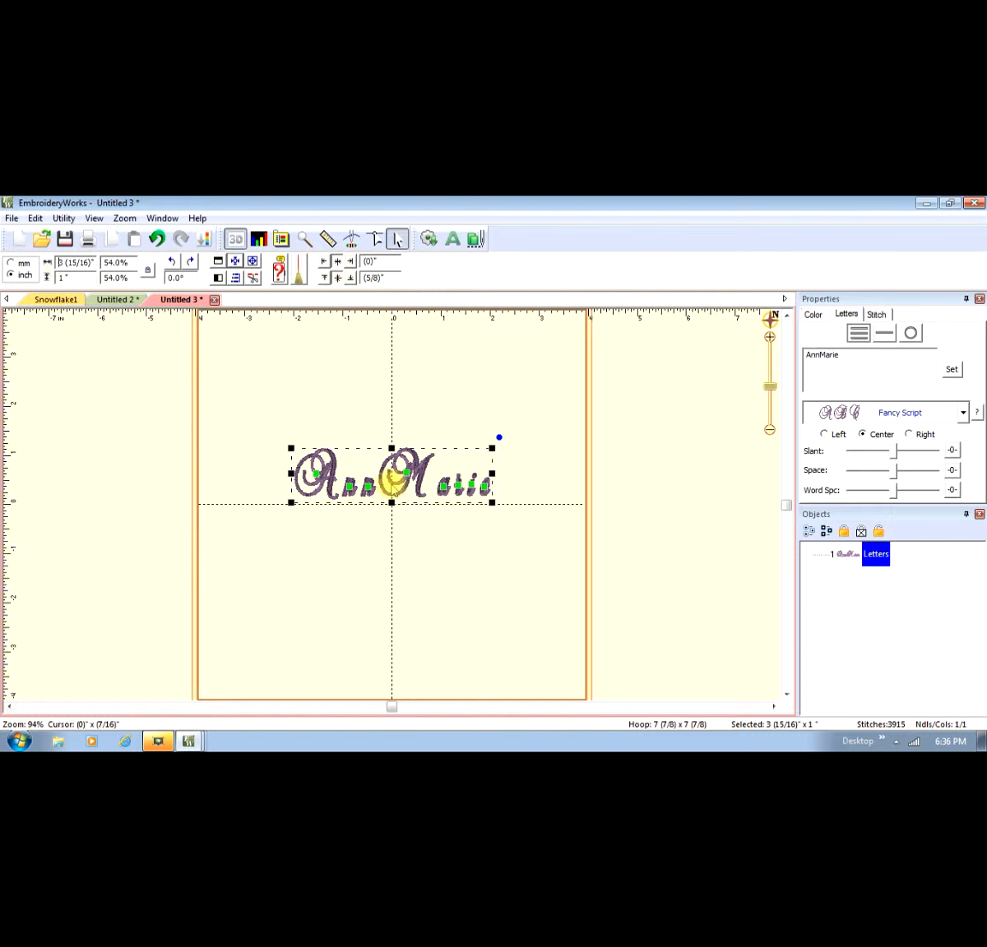
- Copy the name lettering, move the original up about 1.4 inches, and paste the copy below it
{"action": "right_click", "coordinate": [392, 476]}
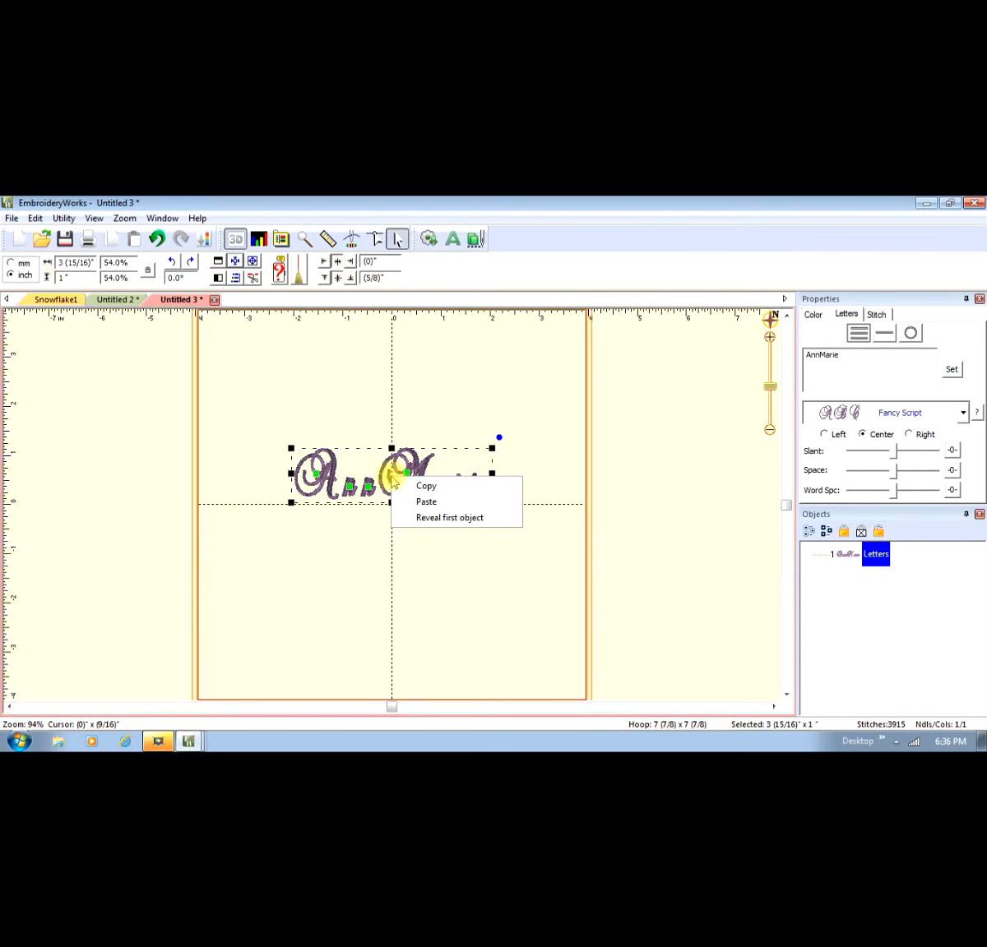
{"action": "left_click", "coordinate": [403, 486]}
{"action": "left_click_drag", "start_coordinate": [385, 469], "coordinate": [393, 402]}
{"action": "right_click", "coordinate": [382, 530]}
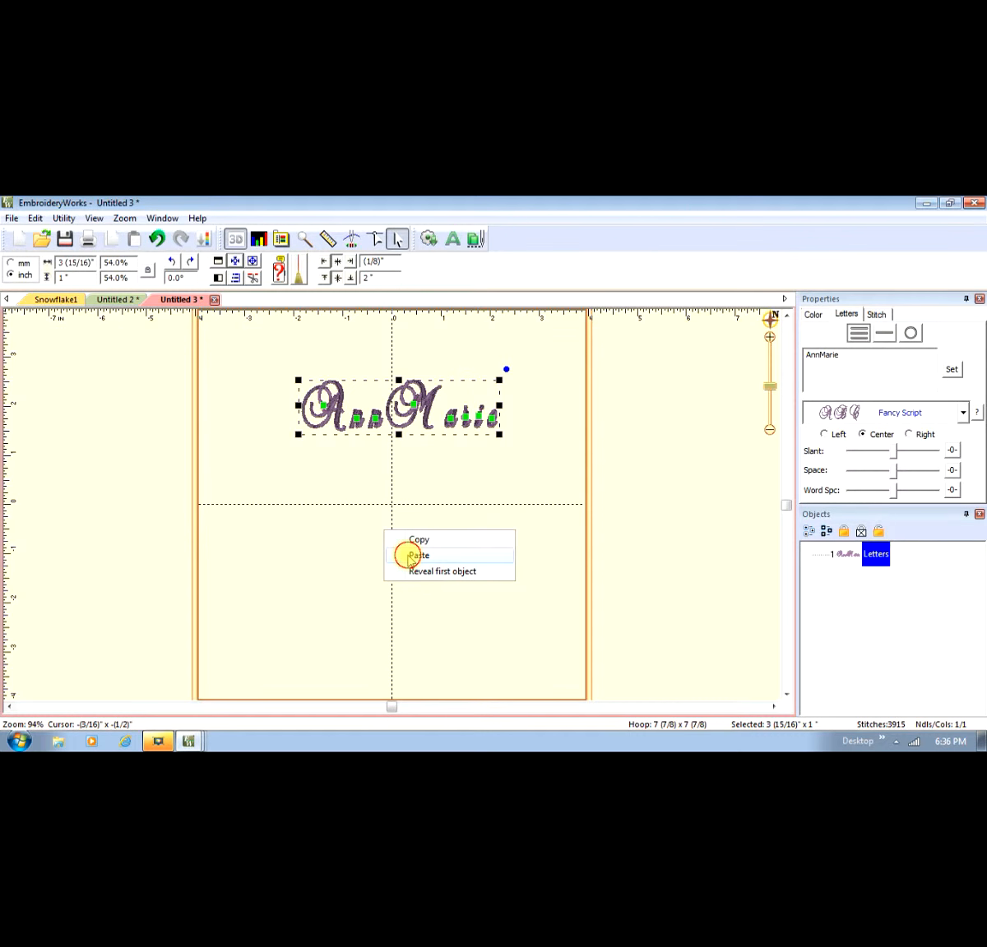
{"action": "left_click", "coordinate": [407, 553]}
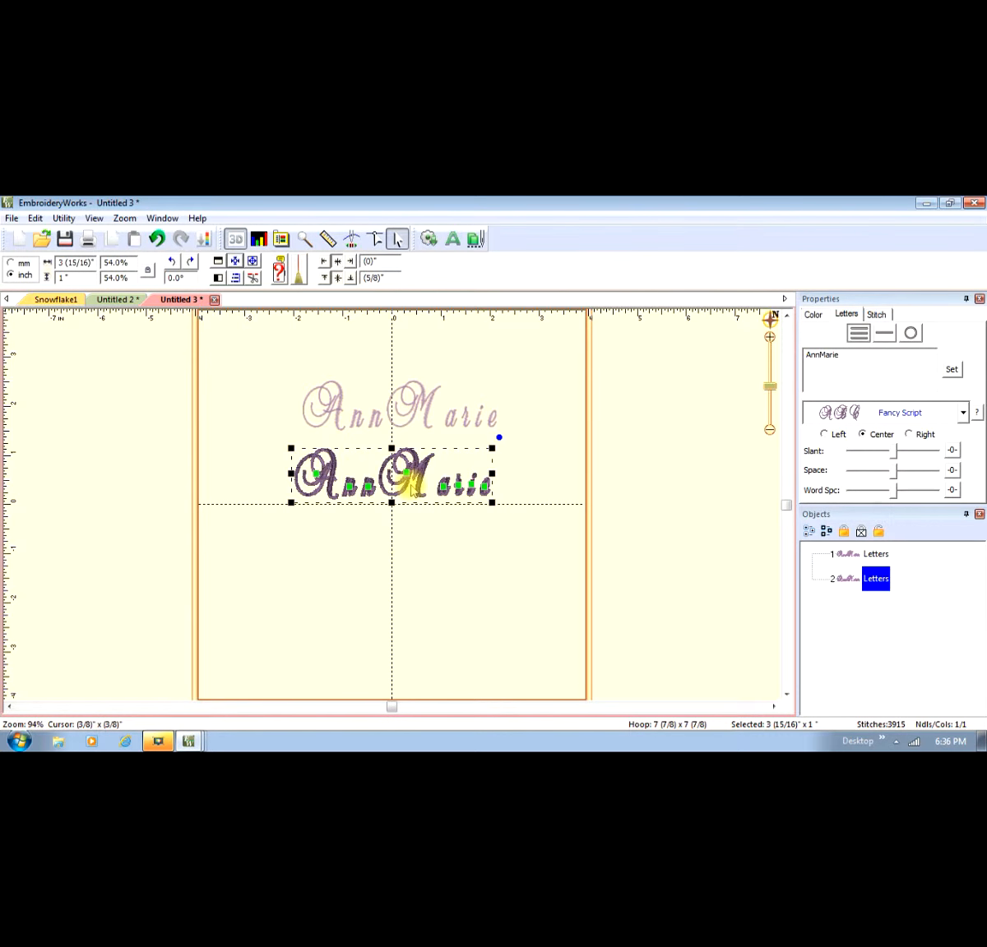
- Flip the pasted copy vertically and arrange it baseline to baseline beneath the upright lettering at the hoop's horizontal centerline
{"action": "left_click", "coordinate": [219, 261]}
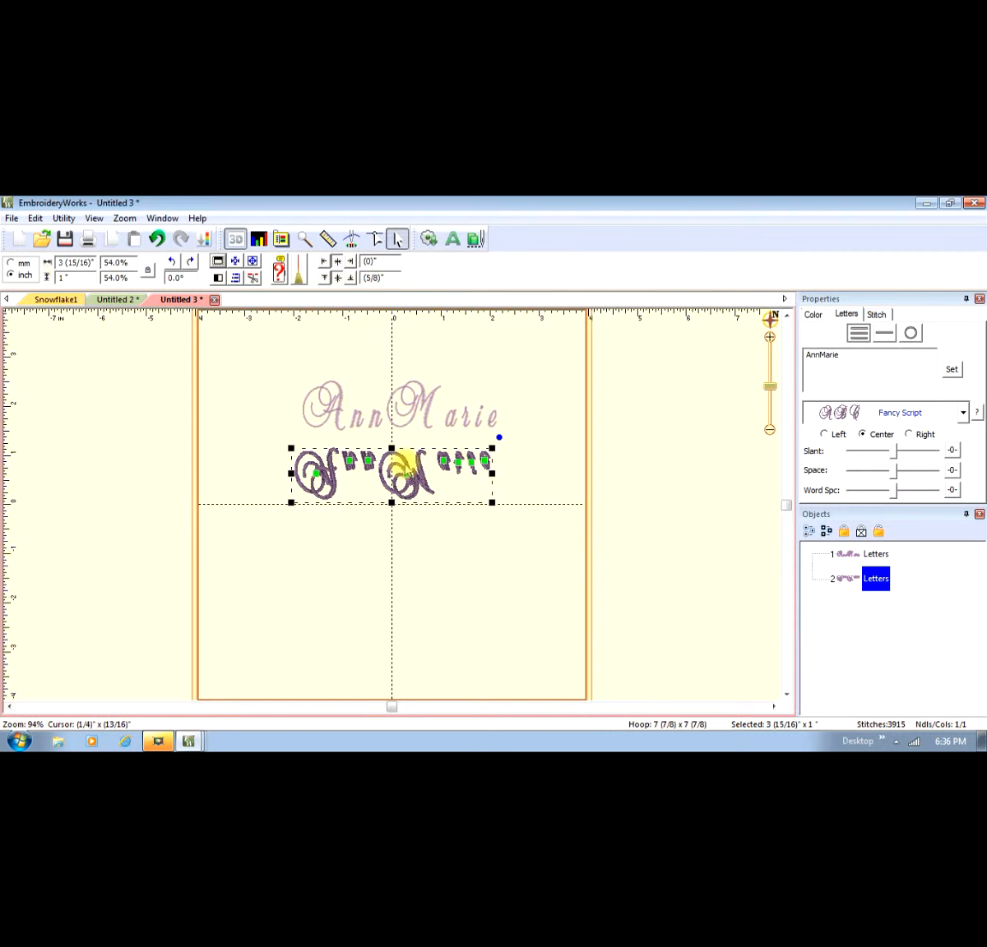
{"action": "left_click", "coordinate": [404, 464]}
{"action": "left_click_drag", "start_coordinate": [404, 468], "coordinate": [409, 524]}
{"action": "left_click_drag", "start_coordinate": [403, 414], "coordinate": [413, 483]}
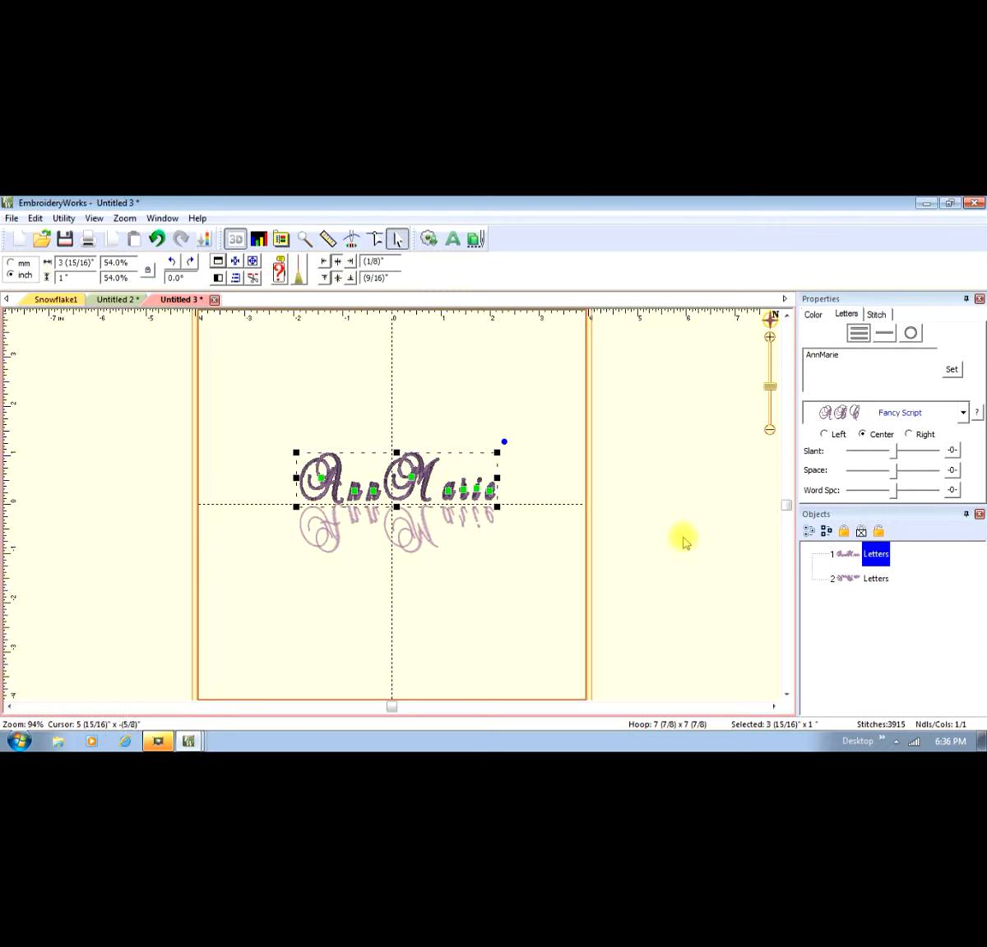
- Group the upright and flipped lettering objects and center the mirrored pair in the hoop
{"action": "left_click", "coordinate": [875, 578], "text": "shift"}
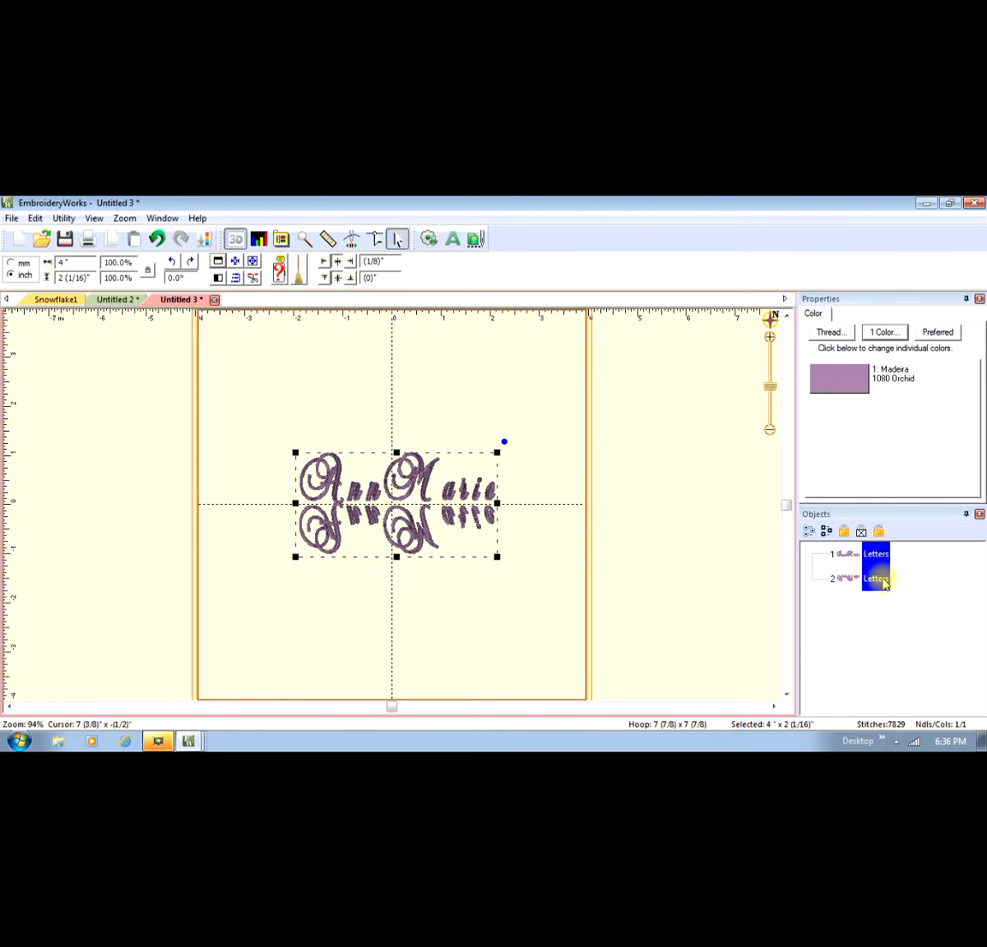
{"action": "left_click", "coordinate": [35, 219]}
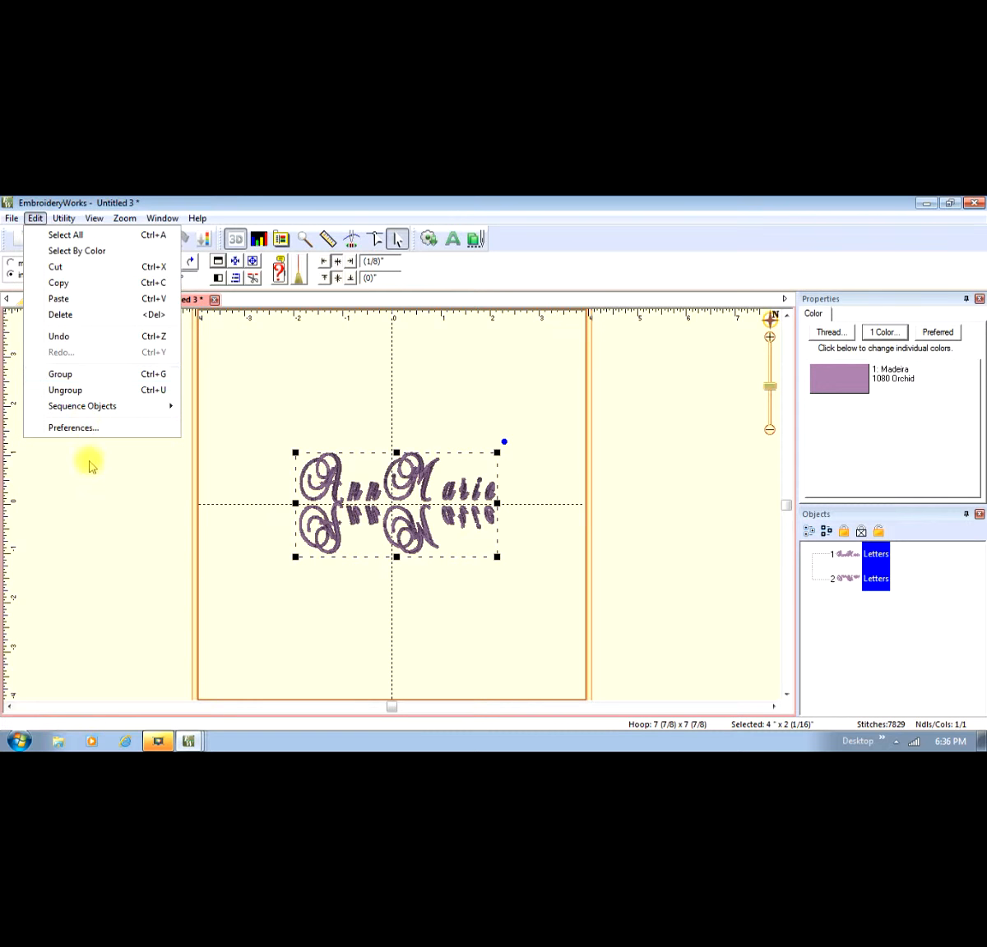
{"action": "left_click", "coordinate": [77, 372]}
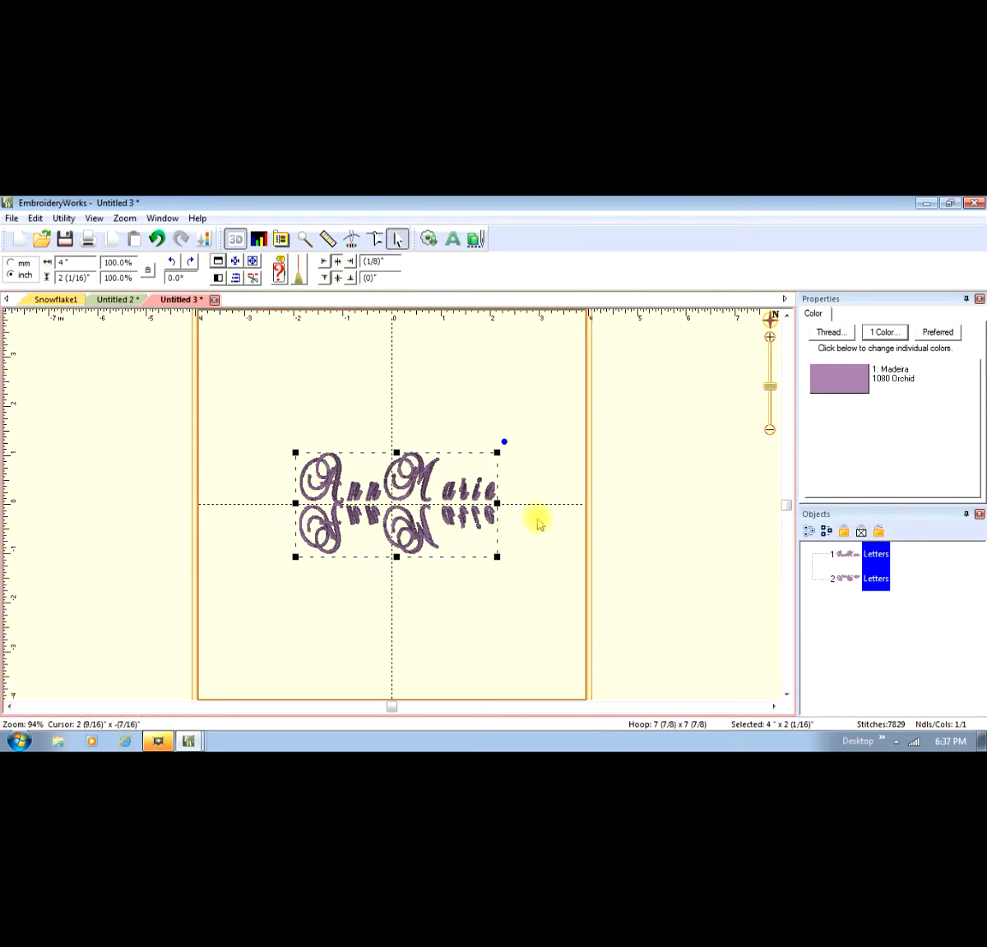
{"action": "left_click", "coordinate": [235, 260]}
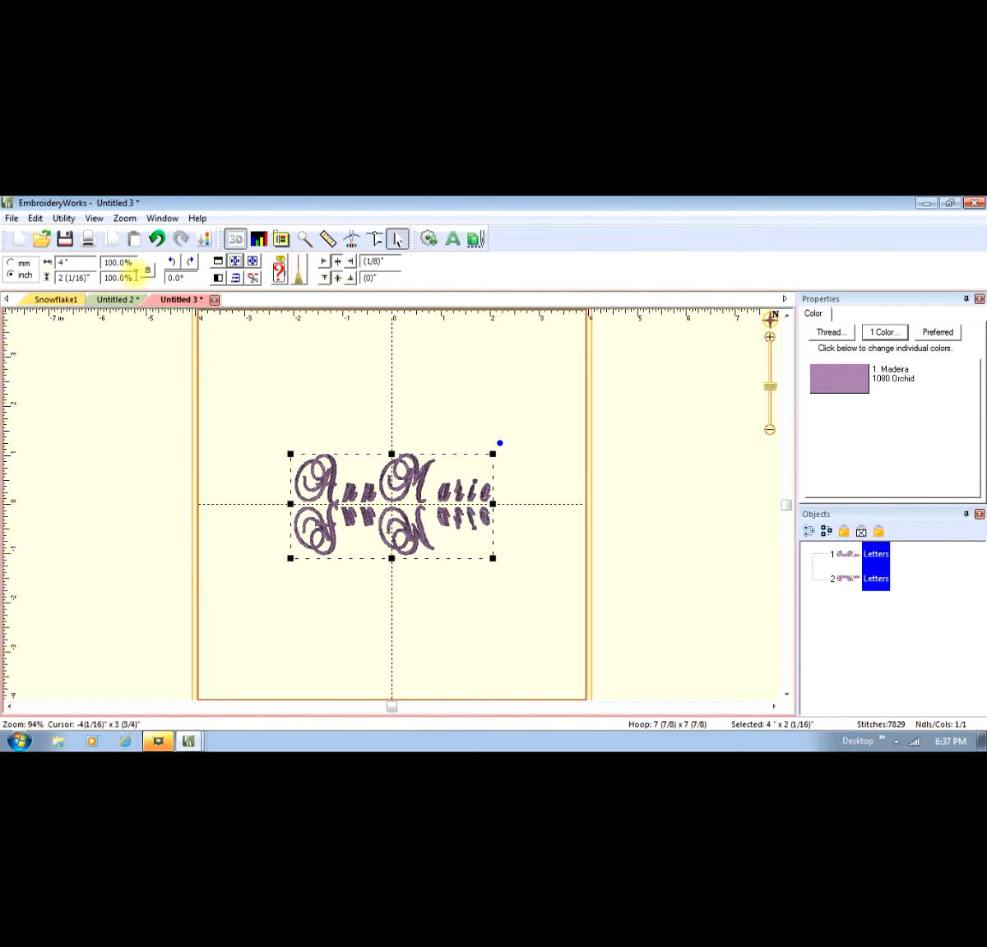
- Start a Carousel of the mirrored Fancy Script lettering and set its Rotate value to 90
{"action": "left_click", "coordinate": [63, 218]}
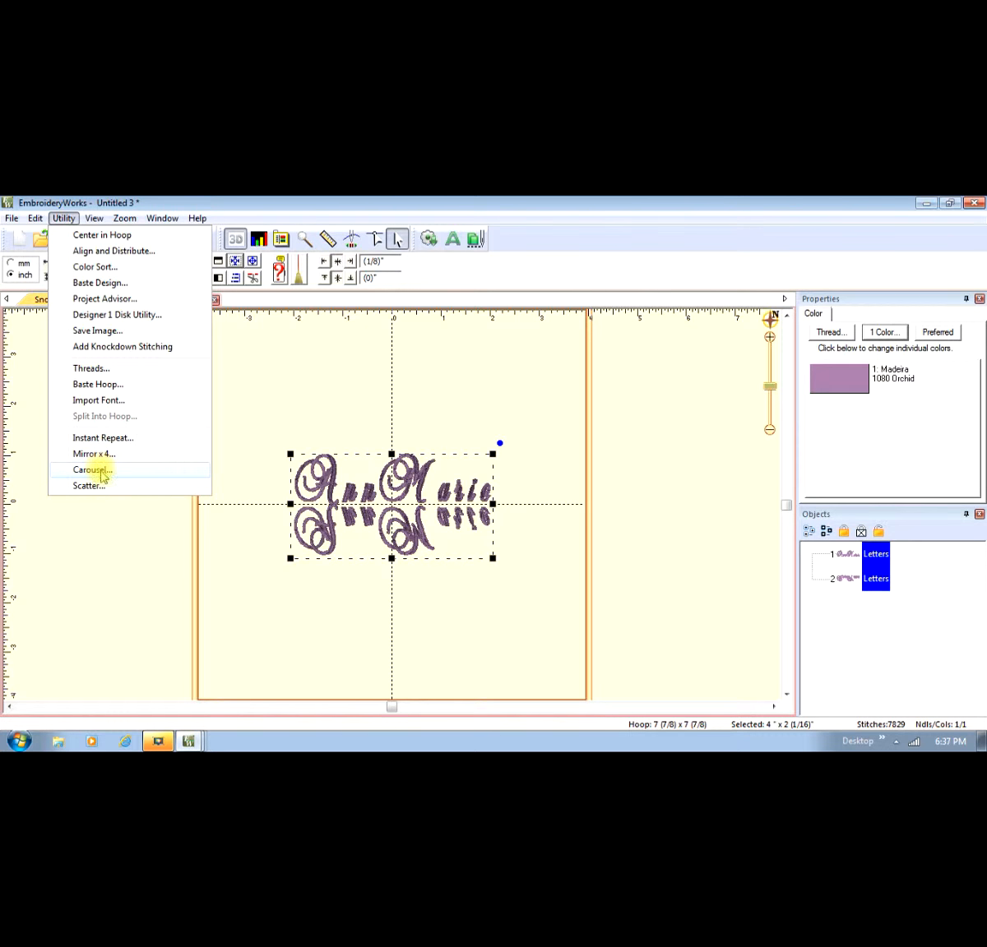
{"action": "left_click", "coordinate": [97, 468]}
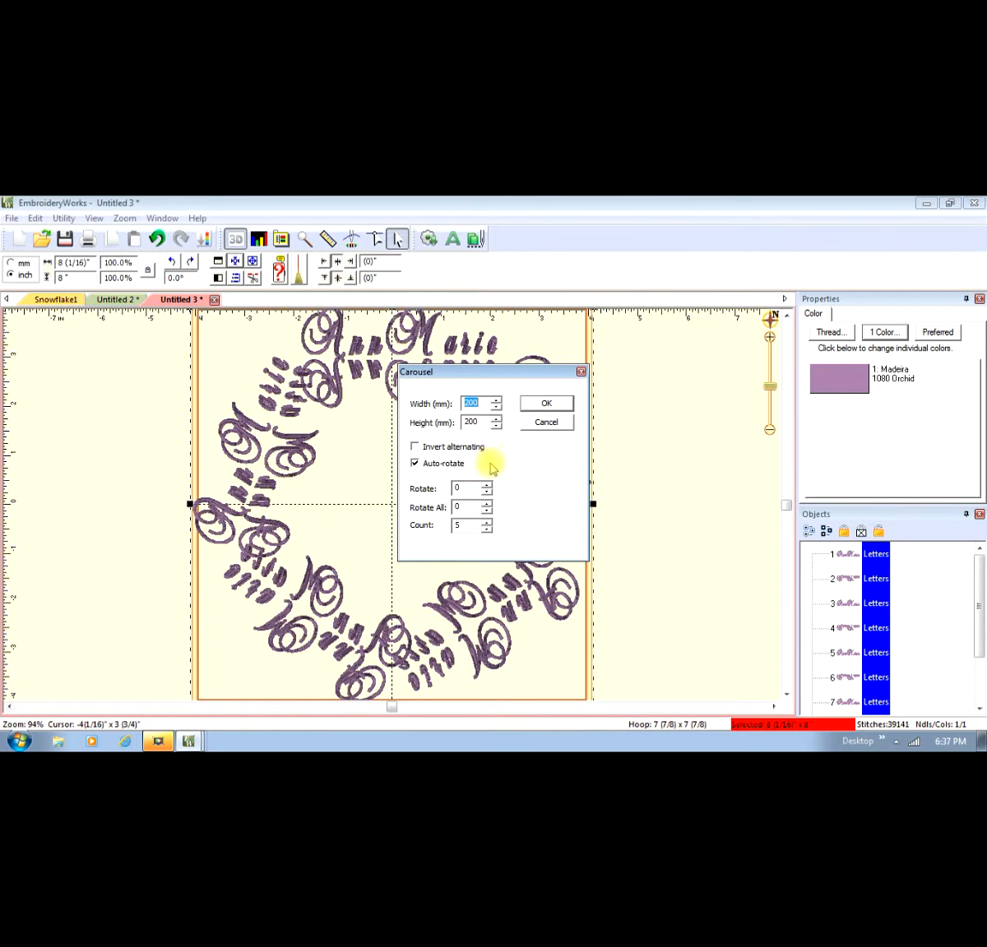
{"action": "left_click", "coordinate": [454, 488]}
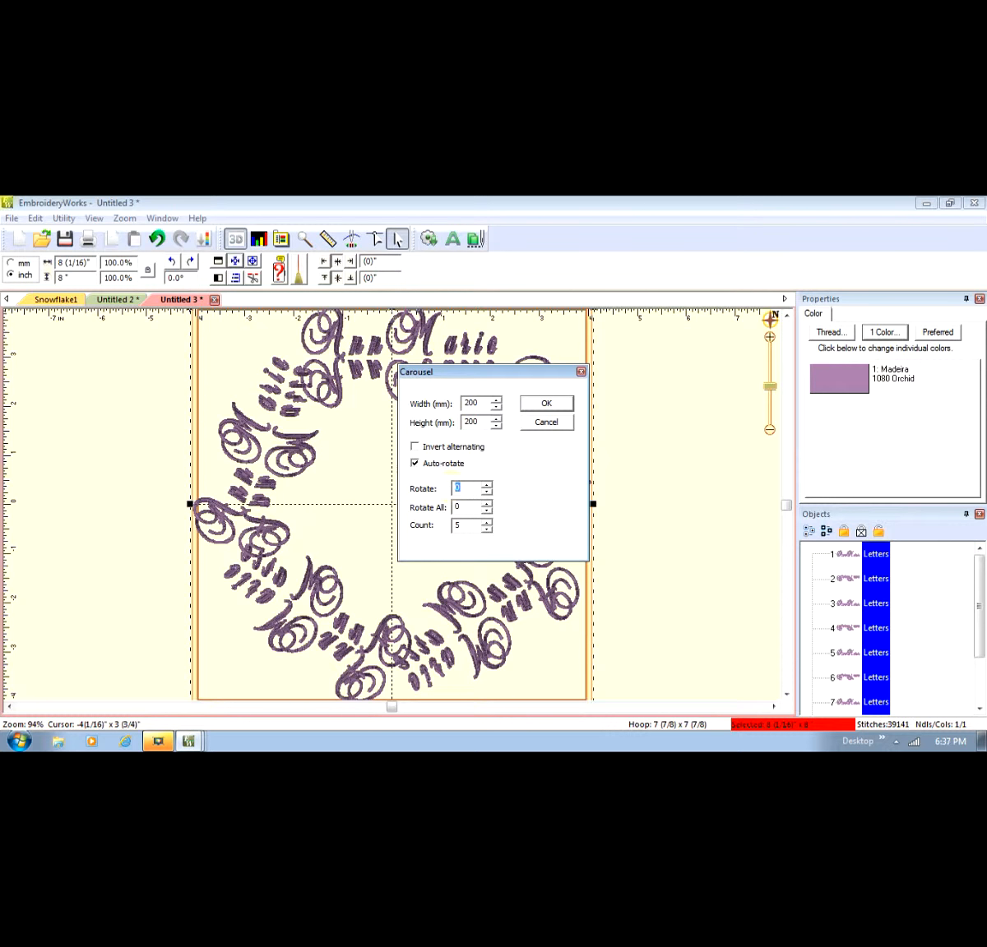
{"action": "type", "text": "190"}
{"action": "key", "text": "BackSpace"}
{"action": "key", "text": "BackSpace"}
{"action": "type", "text": "90"}
{"action": "left_click", "coordinate": [476, 506]}
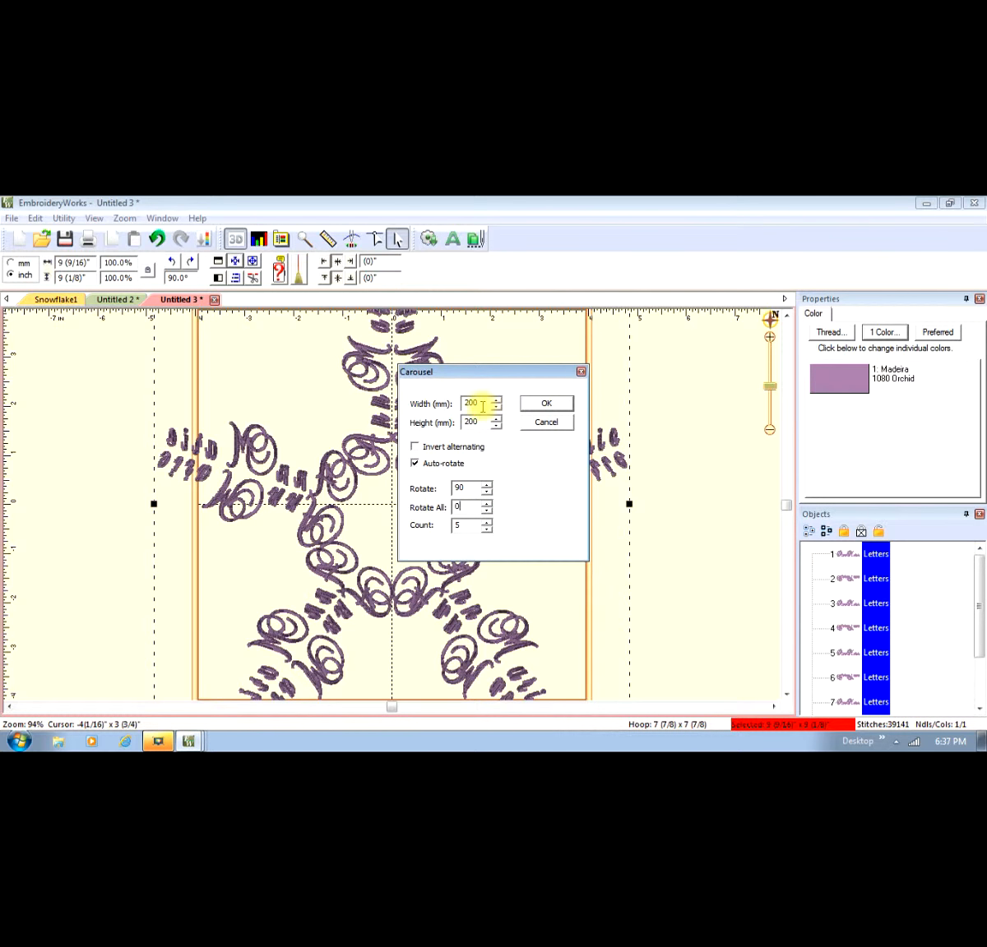
- Set the carousel's width and height to 150 mm and move its dialog clear of the design
{"action": "left_click_drag", "start_coordinate": [480, 403], "coordinate": [466, 405]}
{"action": "type", "text": "150"}
{"action": "left_click_drag", "start_coordinate": [495, 374], "coordinate": [657, 237]}
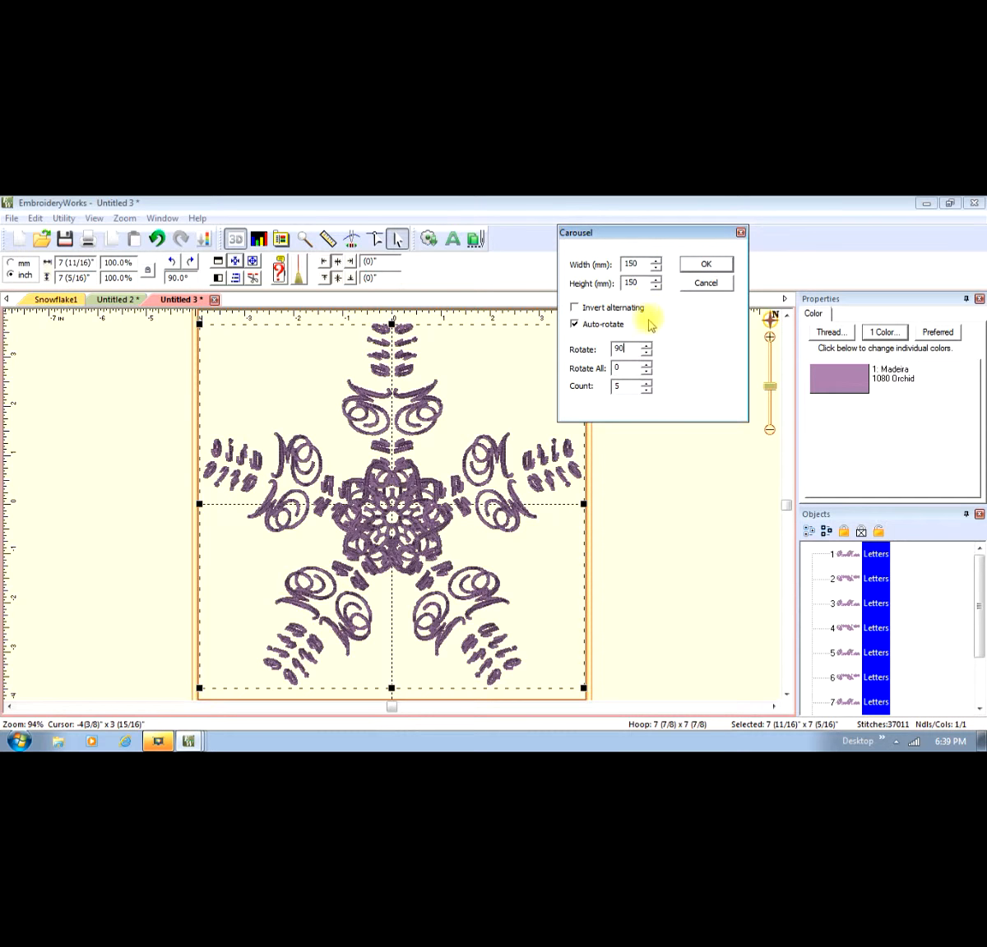
- Change the carousel's Rotate value to 270
{"action": "double_click", "coordinate": [625, 348]}
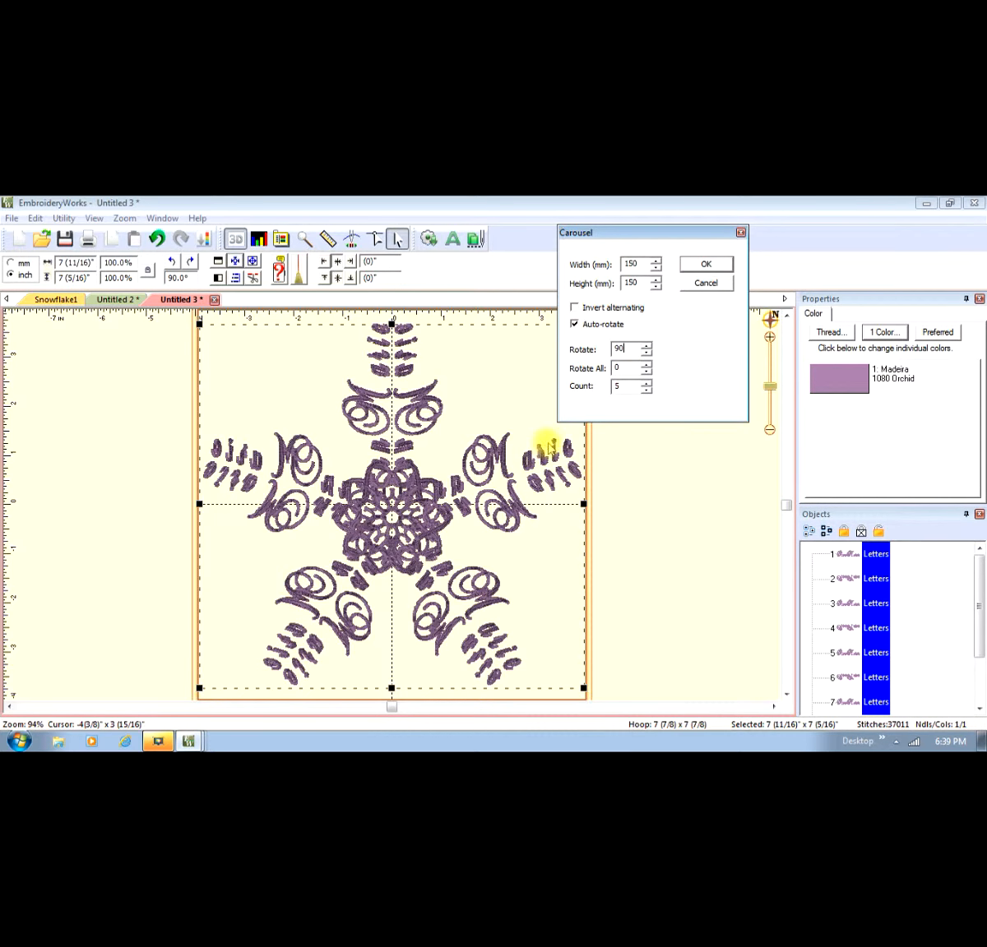
{"action": "left_click", "coordinate": [623, 349]}
{"action": "left_click_drag", "start_coordinate": [623, 349], "coordinate": [608, 354]}
{"action": "type", "text": "27"}
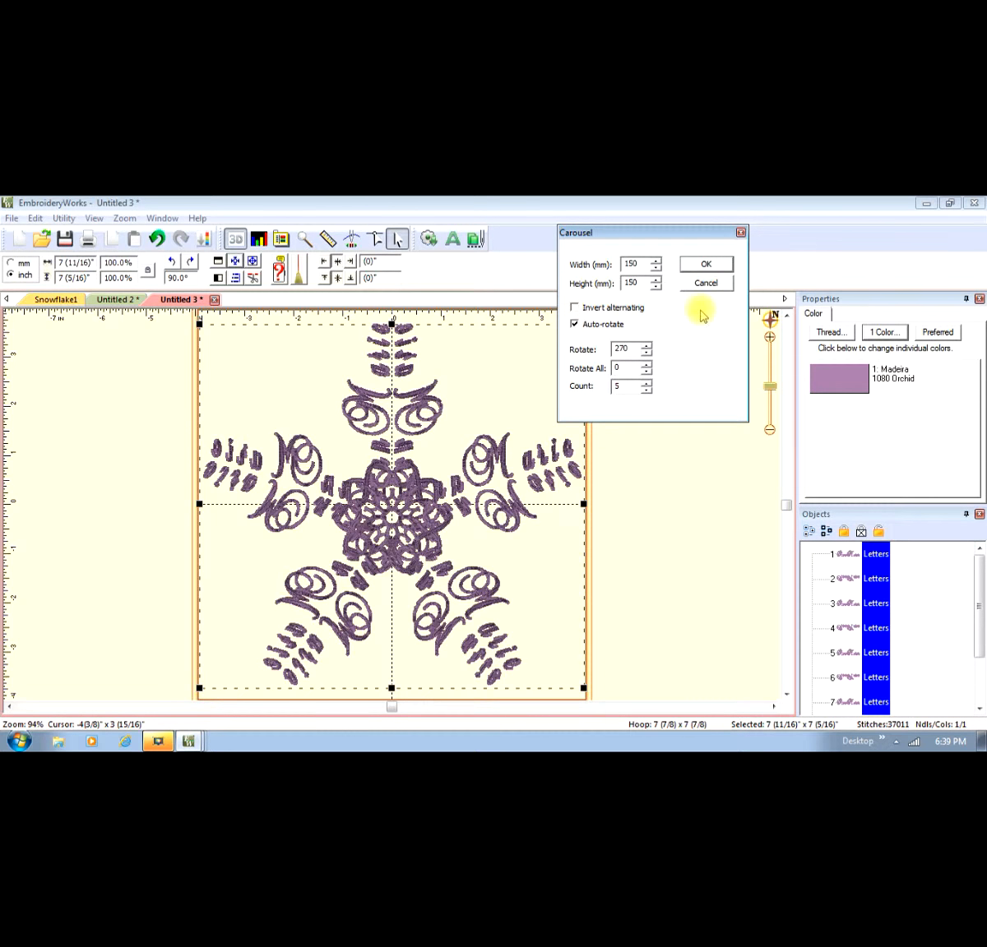
- Increase the carousel's count to 7 and apply it to the Fancy Script design
{"action": "left_click", "coordinate": [629, 384]}
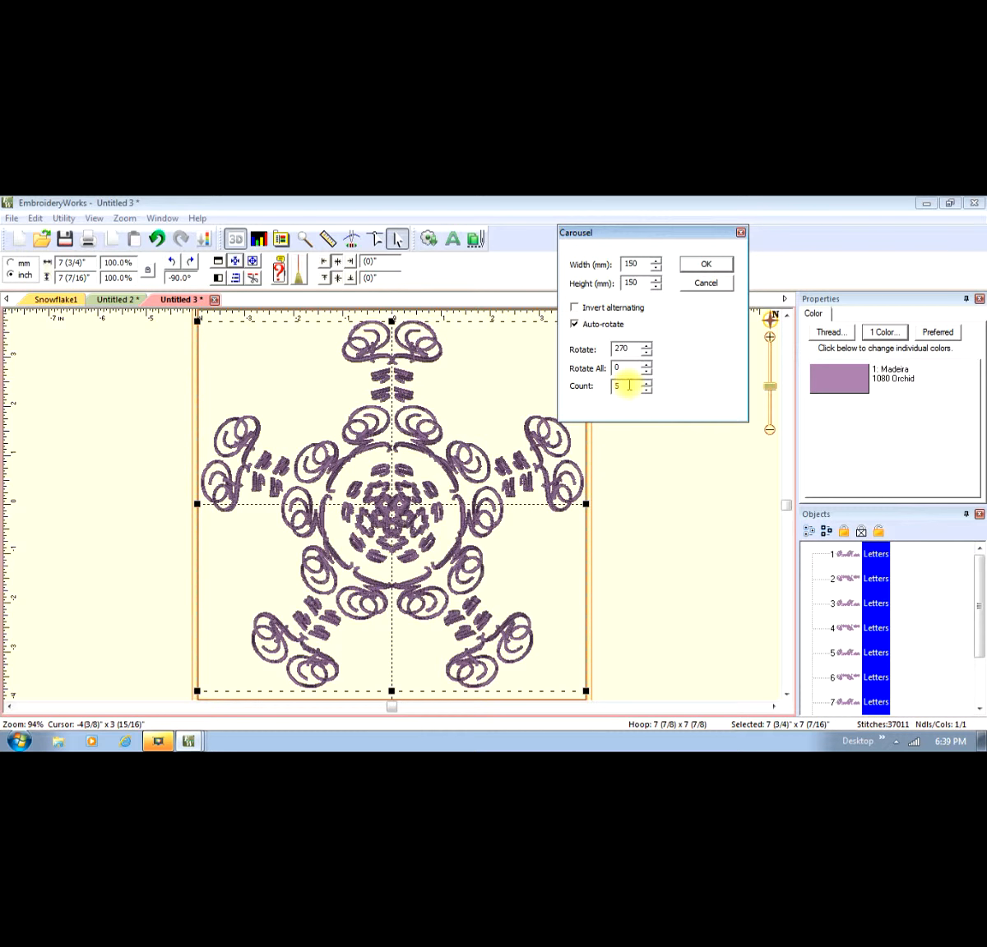
{"action": "left_click", "coordinate": [646, 382]}
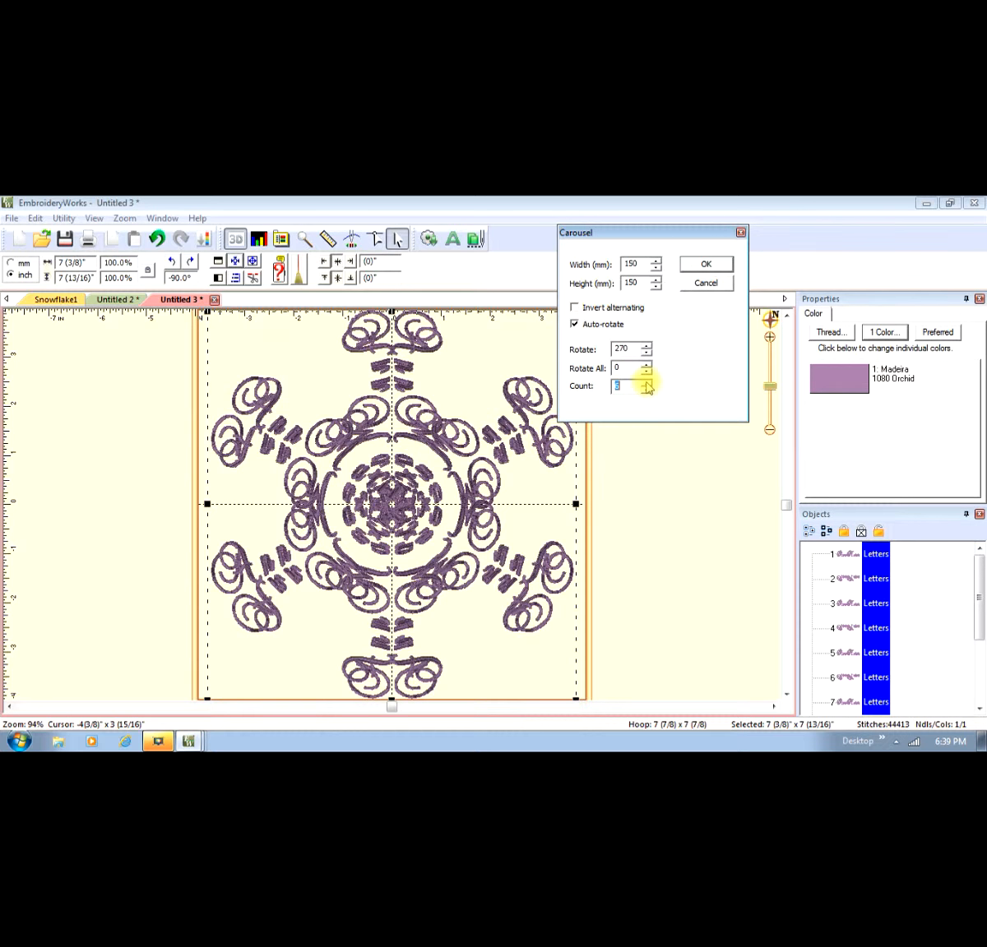
{"action": "left_click", "coordinate": [646, 383]}
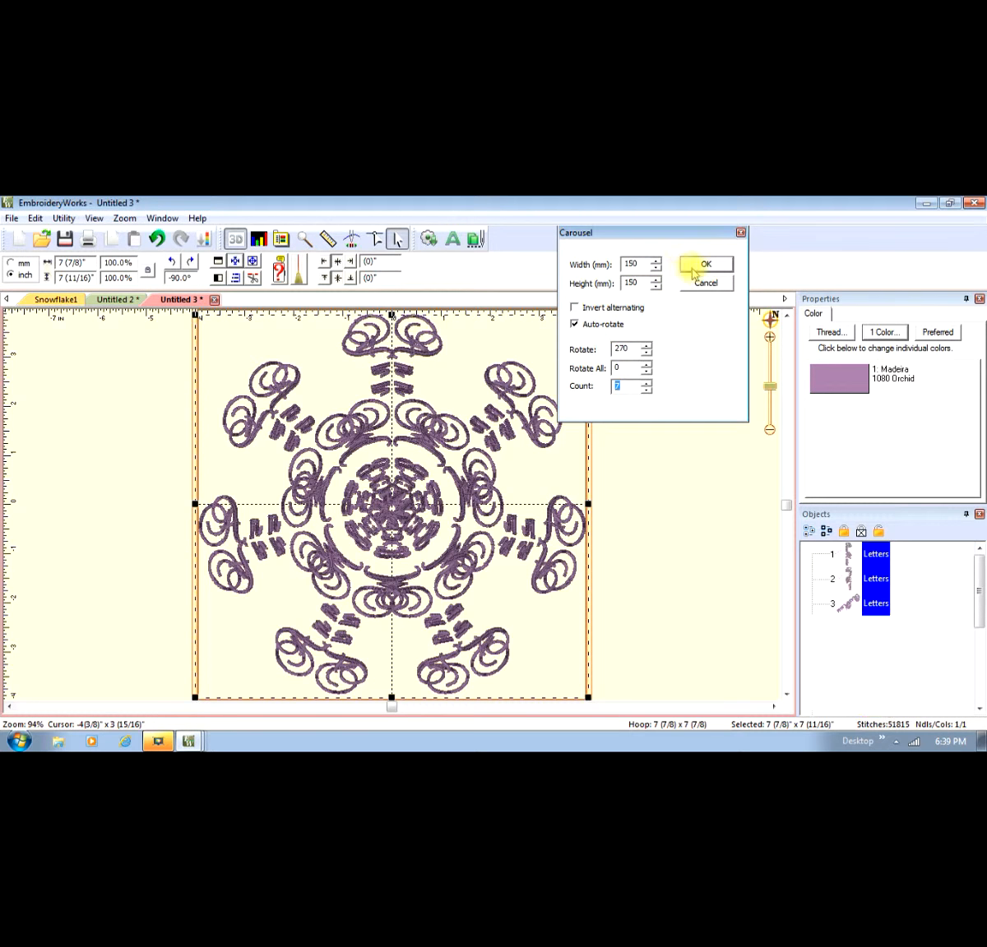
{"action": "left_click", "coordinate": [693, 264]}
- Switch to the Snowflake1 design and run the stitch cleanup on it
{"action": "left_click", "coordinate": [47, 300]}
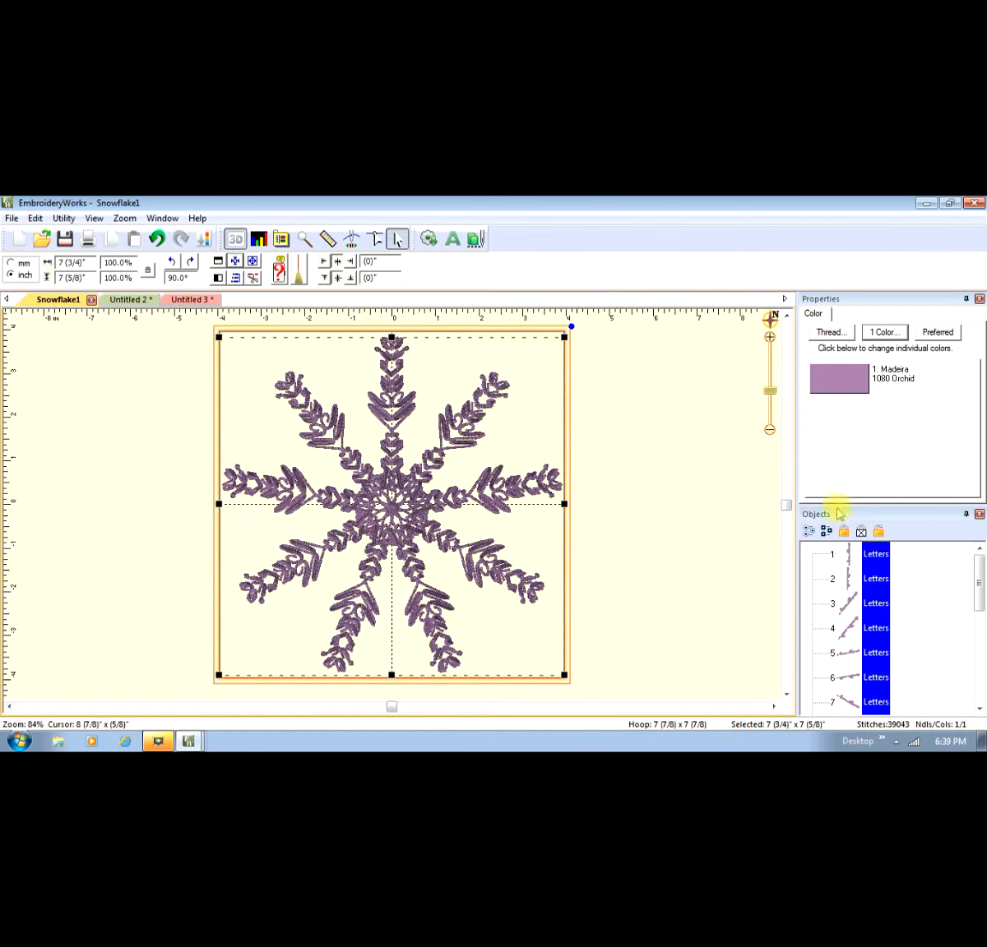
{"action": "left_click", "coordinate": [298, 277]}
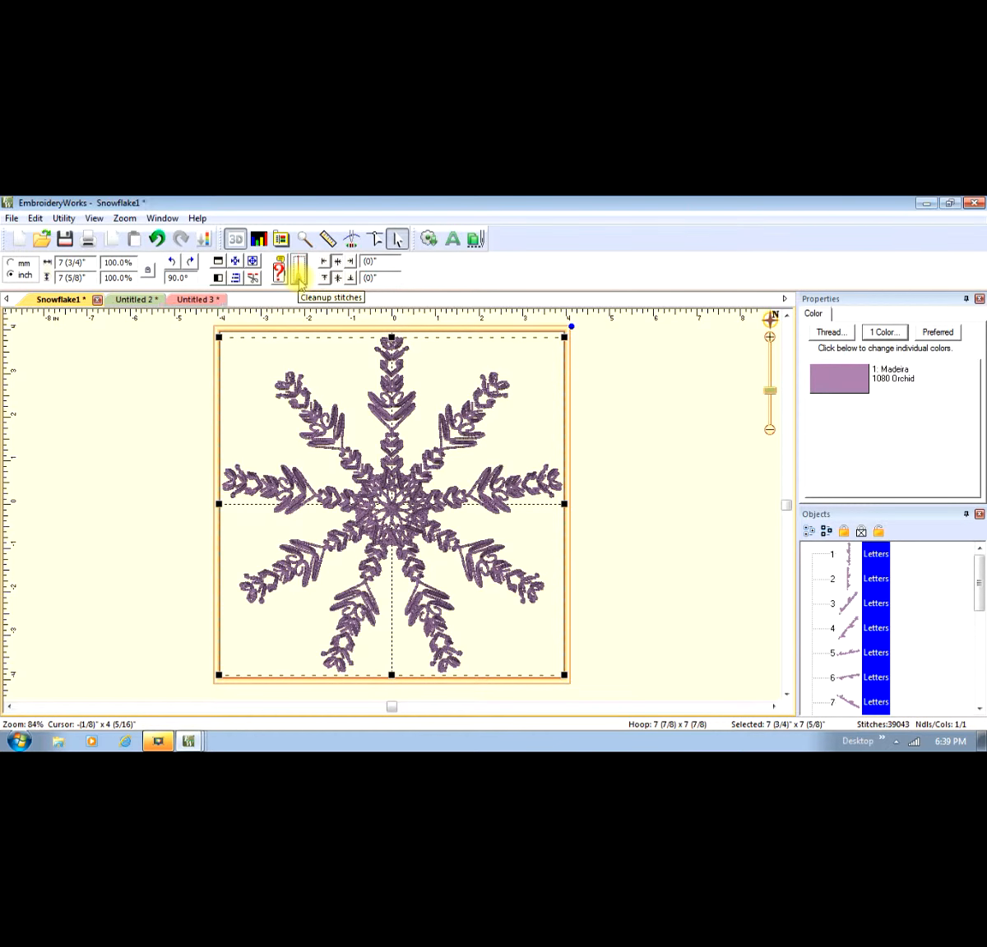